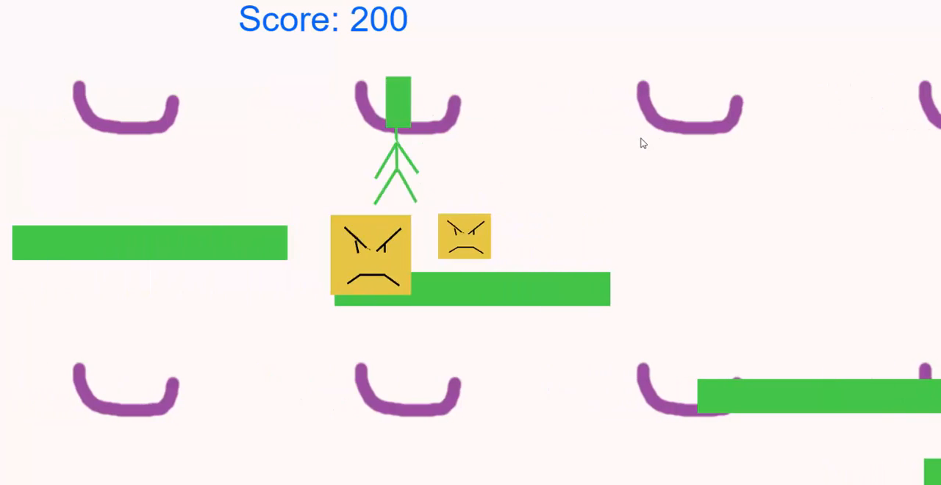
# Play-test the running platformer preview by moving the character across the platforms, and close the preview
pyautogui.press('Right')
pyautogui.press('Right')
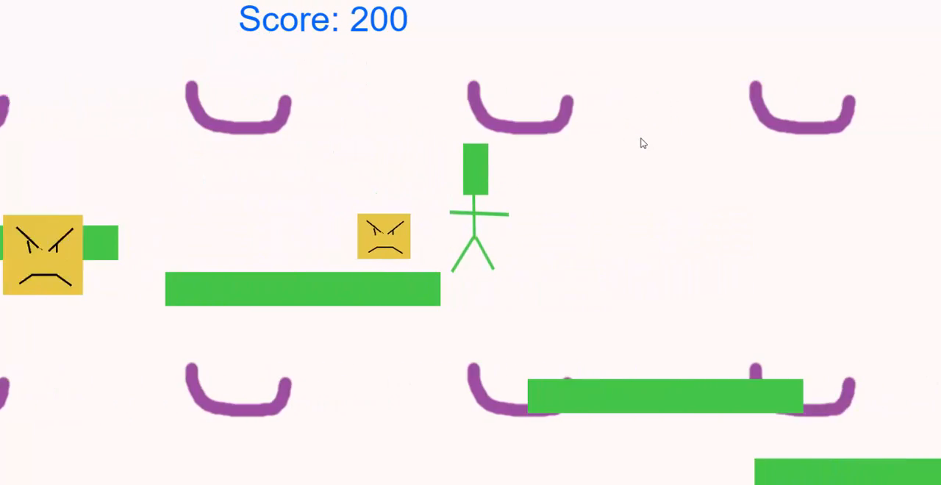
pyautogui.press('Right')
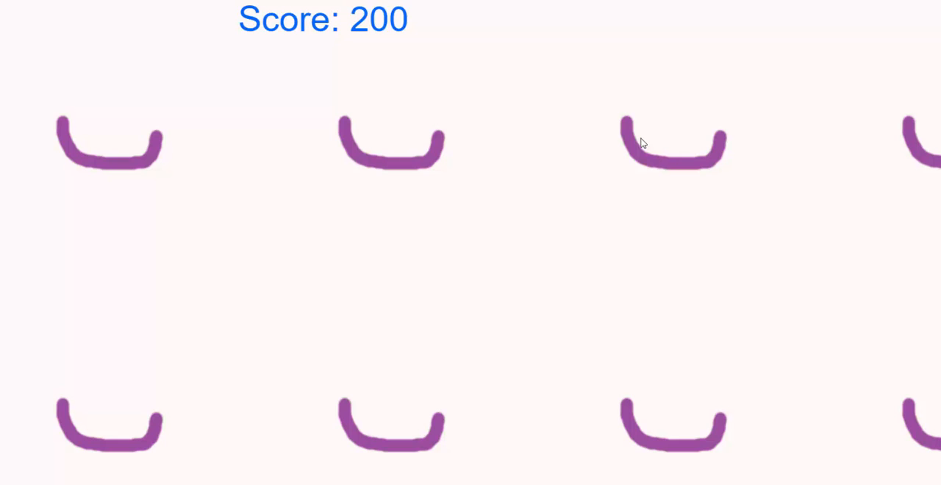
pyautogui.hotkey('alt', 'F4')
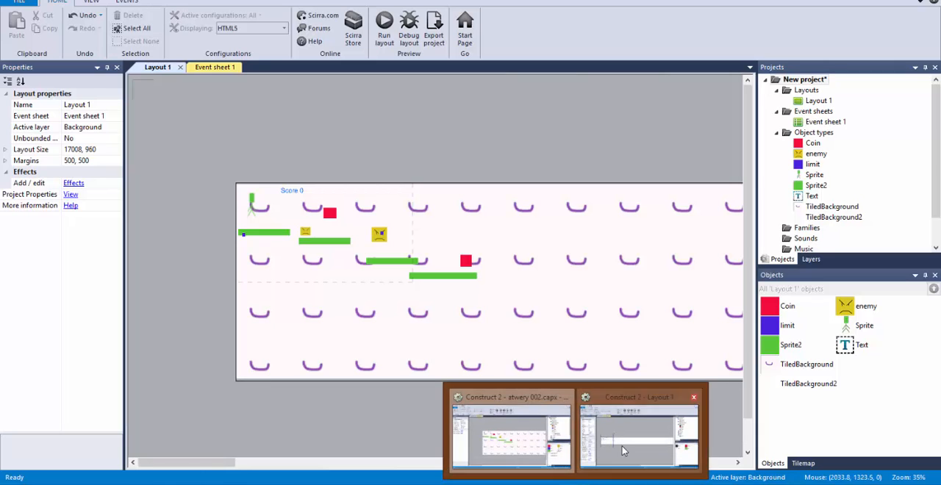
# Switch to the other Construct 2 window and examine the start area of Layout 1 with the hero, enemies and blocks
pyautogui.click(643, 433)
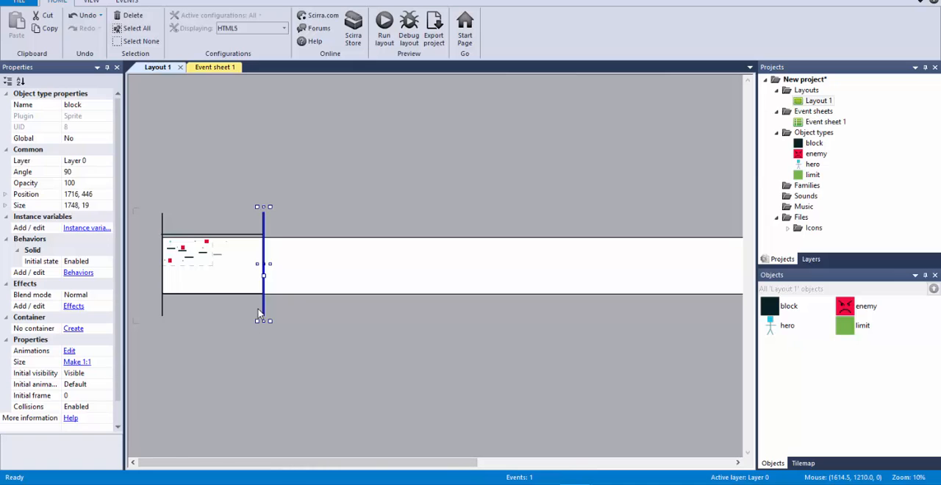
pyautogui.keyDown('ctrl'); pyautogui.scroll(4, 253, 313); pyautogui.keyUp('ctrl')
pyautogui.keyDown('ctrl'); pyautogui.scroll(5, 285, 343); pyautogui.keyUp('ctrl')
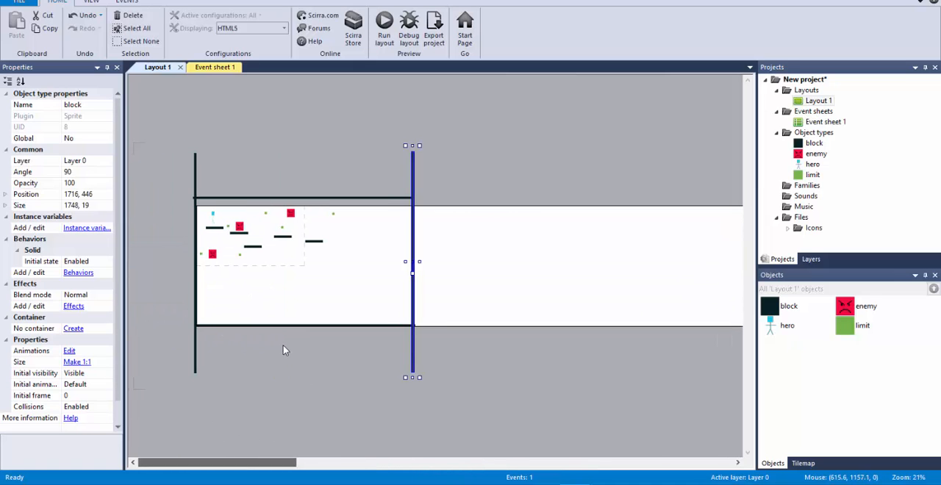
pyautogui.keyDown('ctrl'); pyautogui.scroll(-3, 291, 342); pyautogui.keyUp('ctrl')
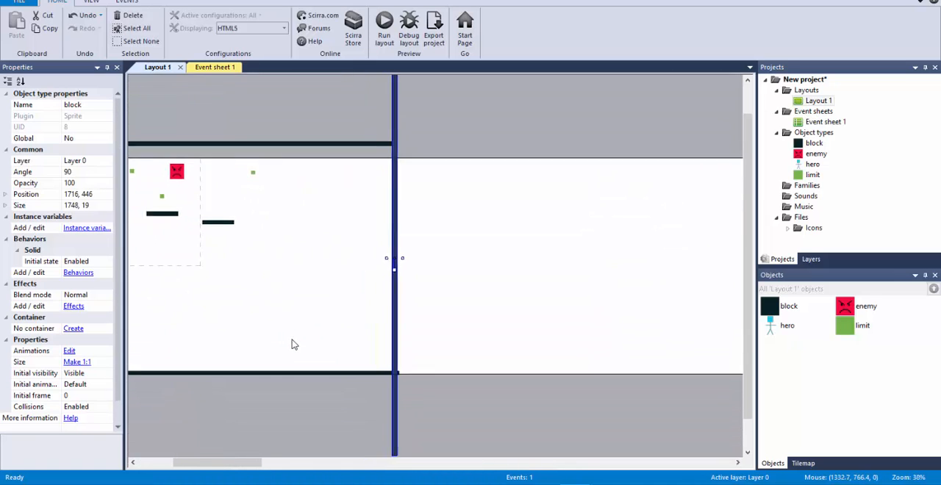
pyautogui.moveTo(254, 463); pyautogui.dragTo(224, 464)
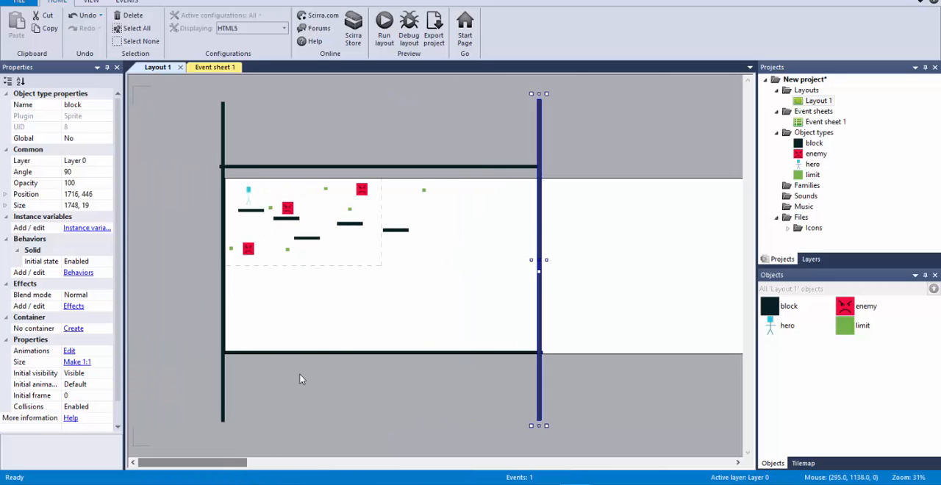
pyautogui.keyDown('ctrl'); pyautogui.scroll(3, 394, 282); pyautogui.keyUp('ctrl')
pyautogui.keyDown('ctrl'); pyautogui.scroll(1, 395, 282); pyautogui.keyUp('ctrl')
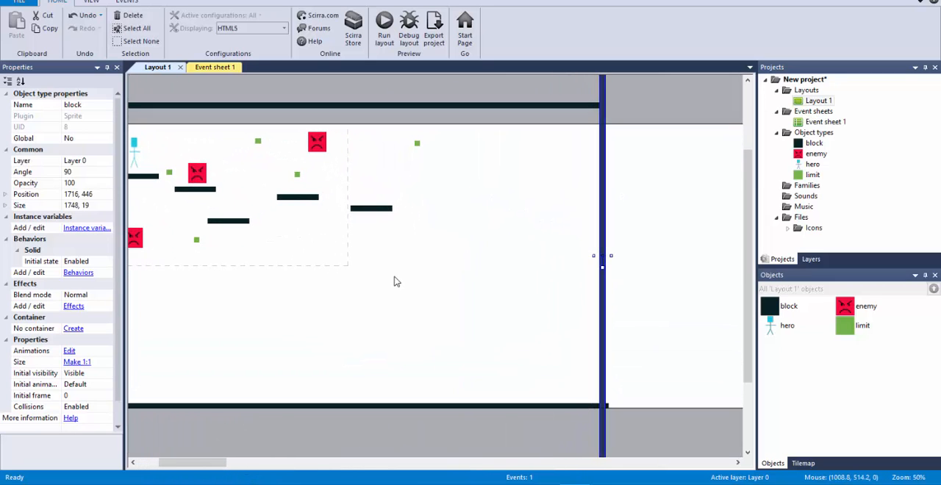
pyautogui.moveTo(194, 463); pyautogui.dragTo(174, 465)
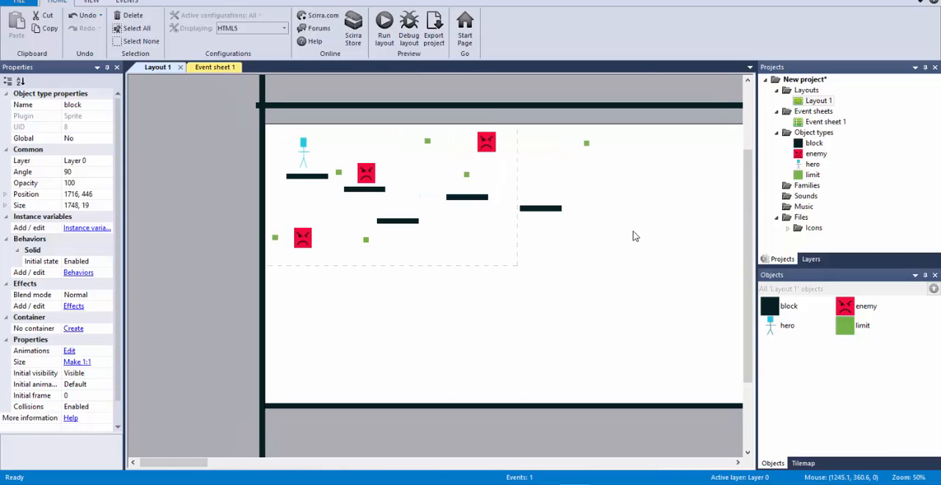
pyautogui.scroll(2, 633, 225)
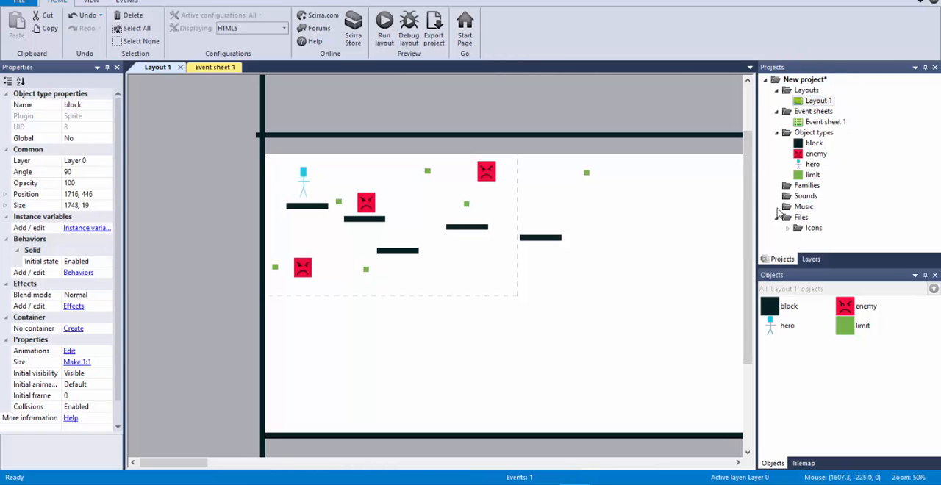
# Add a new layer to the layout and move it beneath Layer 0
pyautogui.click(811, 260)
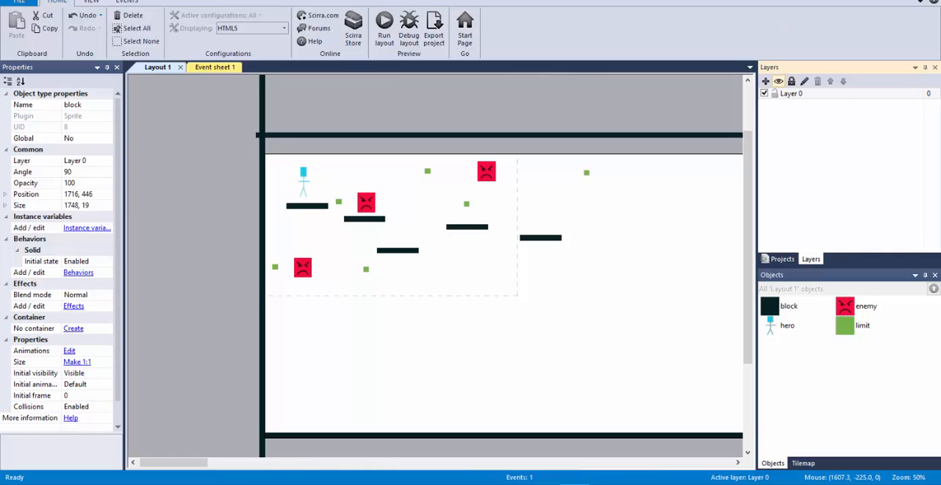
pyautogui.click(766, 81)
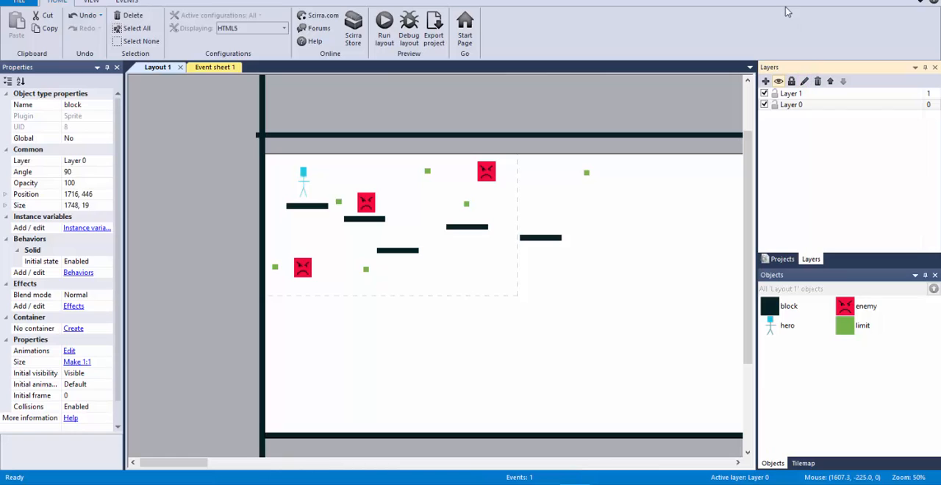
pyautogui.click(789, 94)
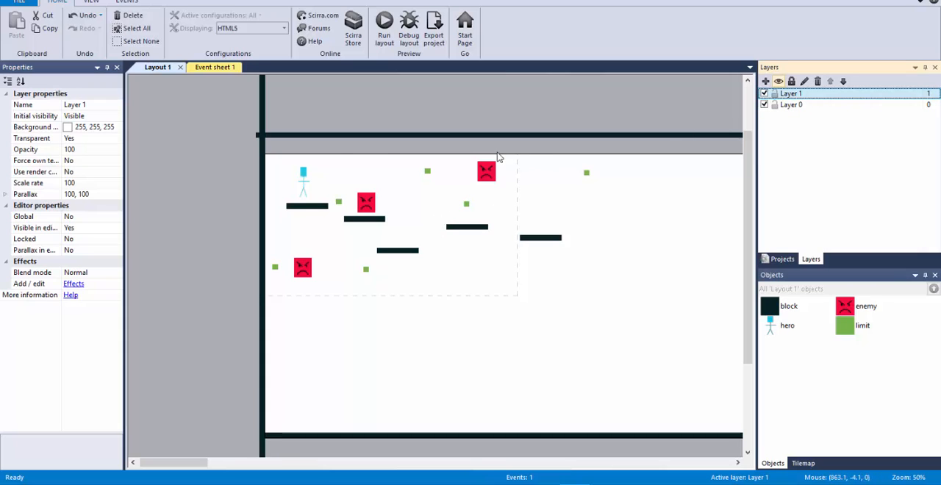
pyautogui.moveTo(187, 108); pyautogui.dragTo(574, 328)
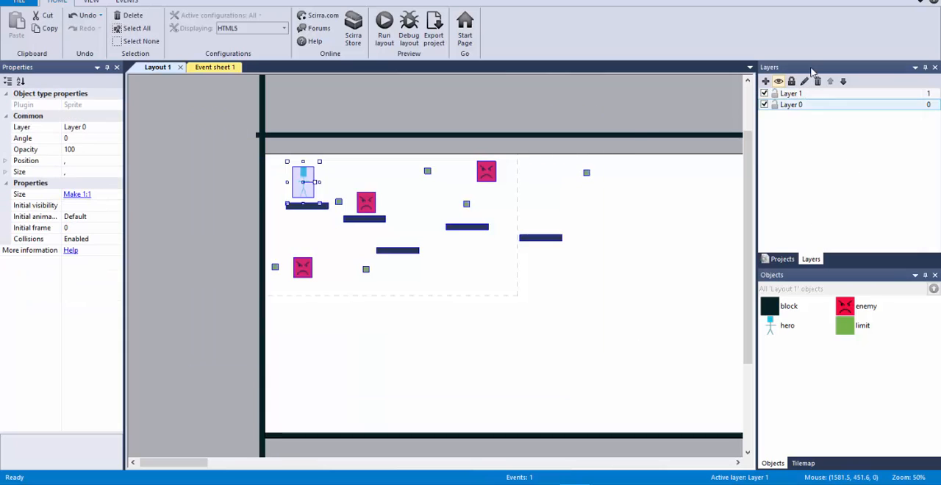
pyautogui.click(793, 105)
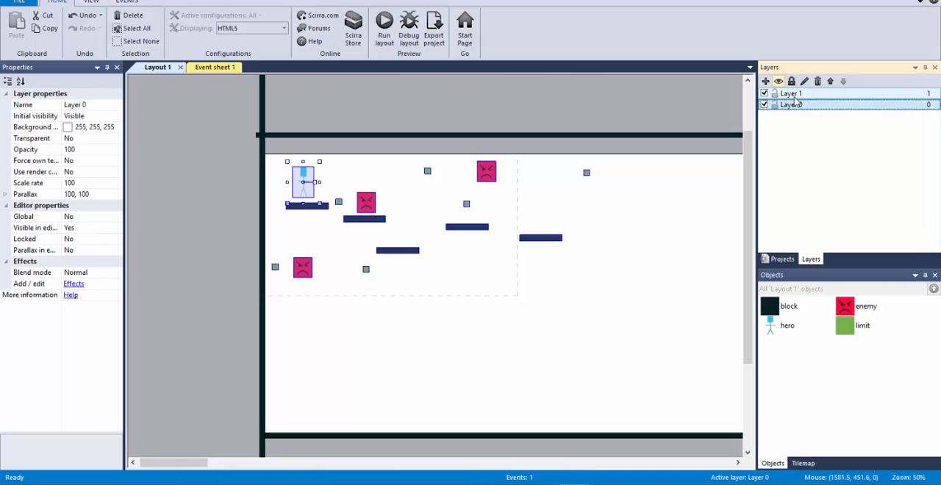
pyautogui.click(793, 94)
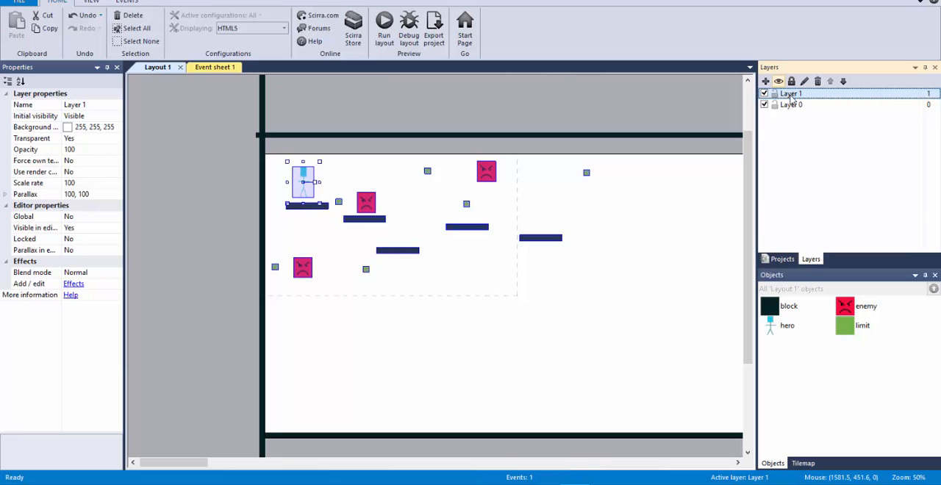
pyautogui.moveTo(787, 103); pyautogui.dragTo(791, 112)
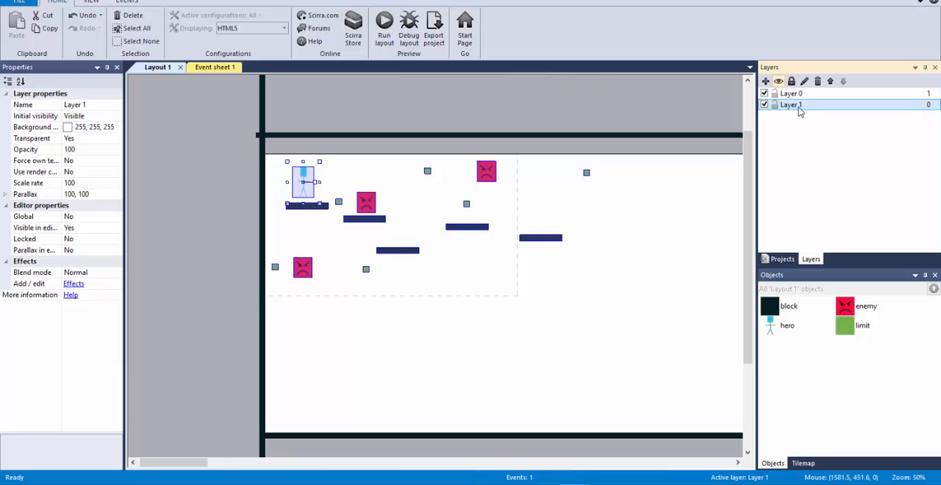
# Rename the new lowest layer as Background
pyautogui.click(791, 105)
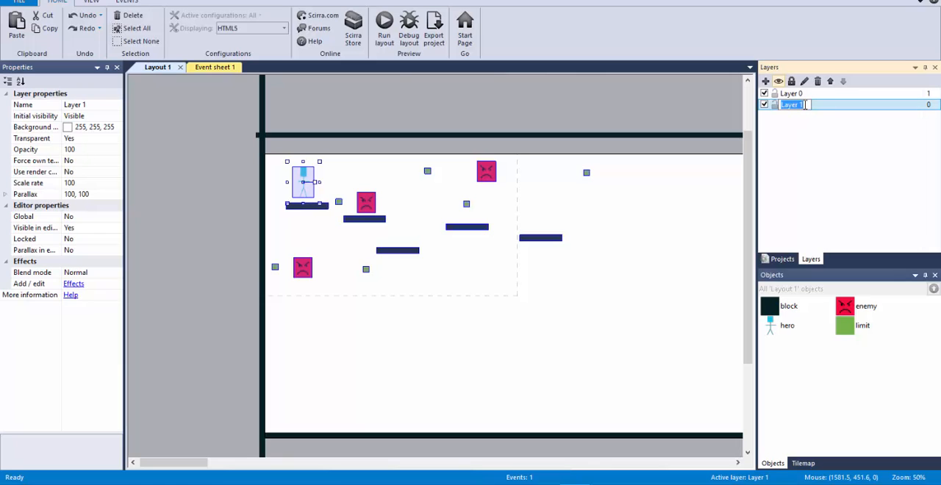
pyautogui.click(805, 105)
pyautogui.click(819, 105)
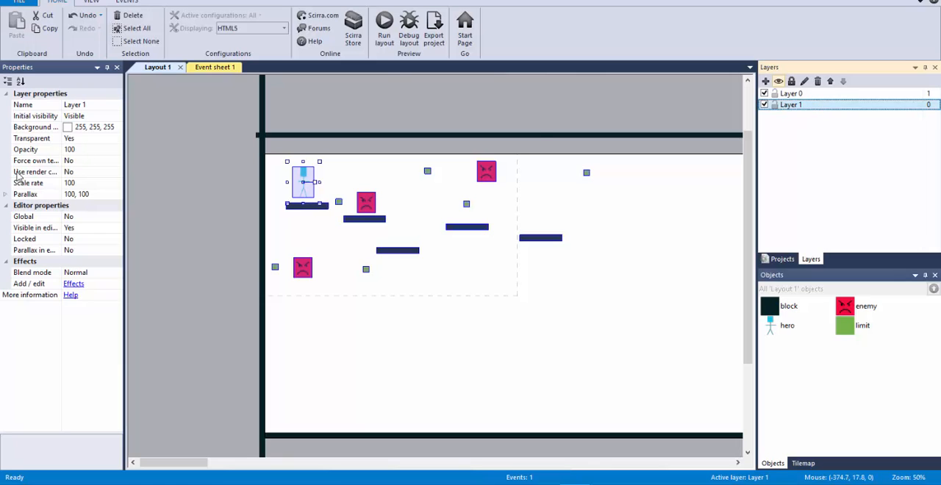
pyautogui.click(91, 106)
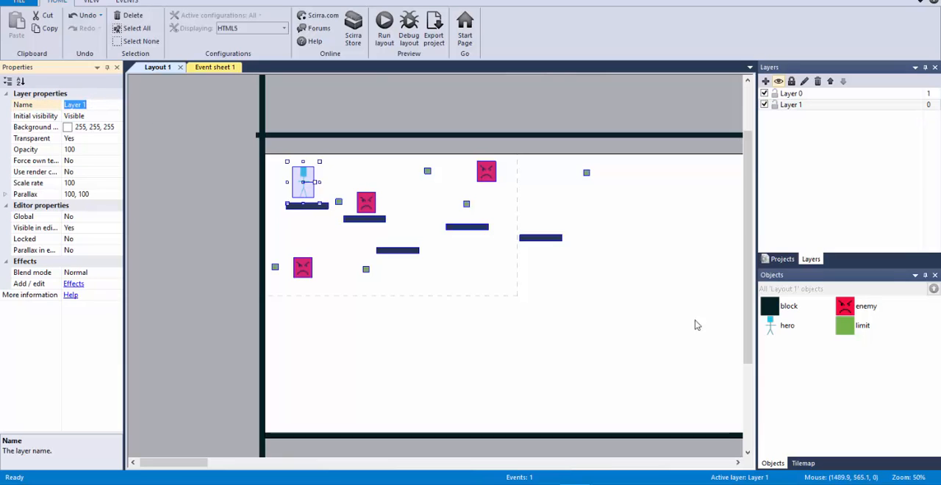
pyautogui.write('Ba')
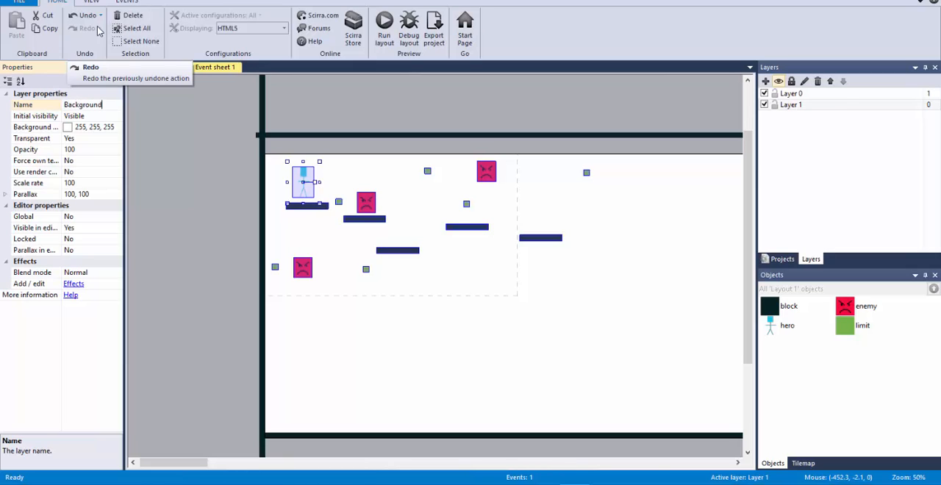
pyautogui.write('ckground')
pyautogui.press('Return')
pyautogui.click(163, 113)
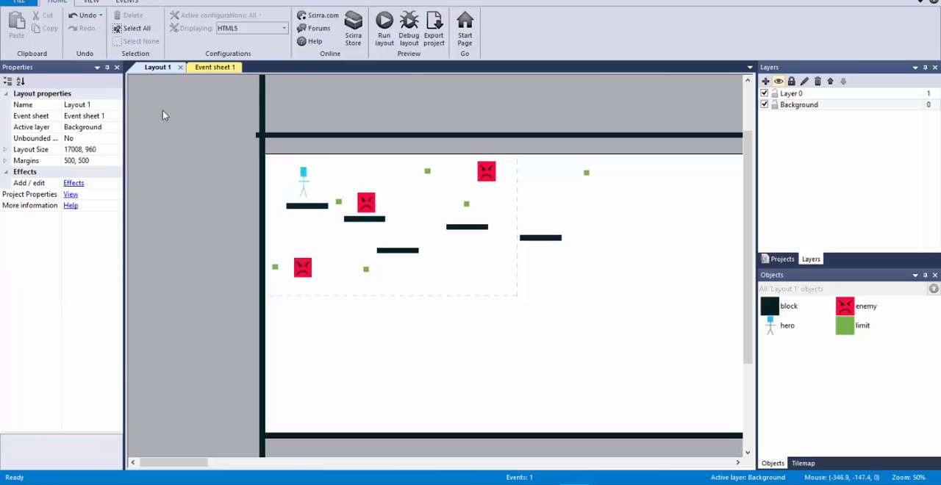
# Set the Background layer's background color to yellow (255, 255, 102)
pyautogui.click(837, 105)
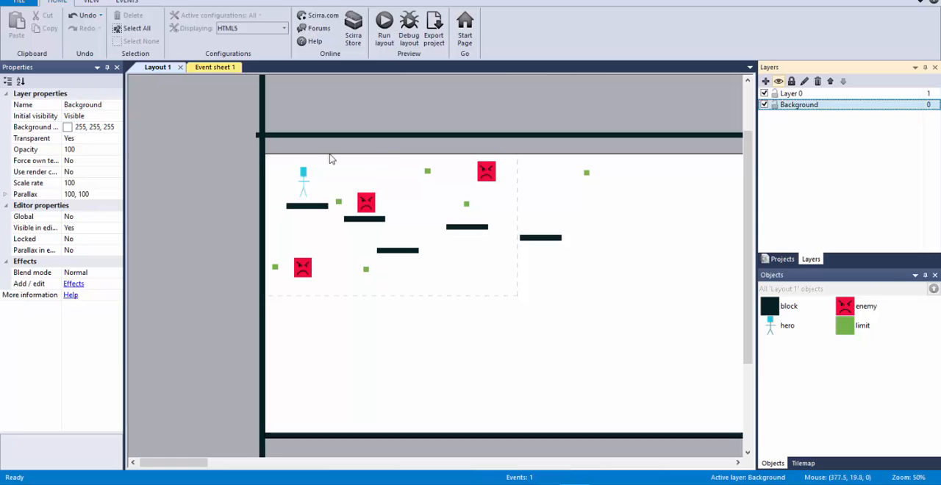
pyautogui.click(118, 129)
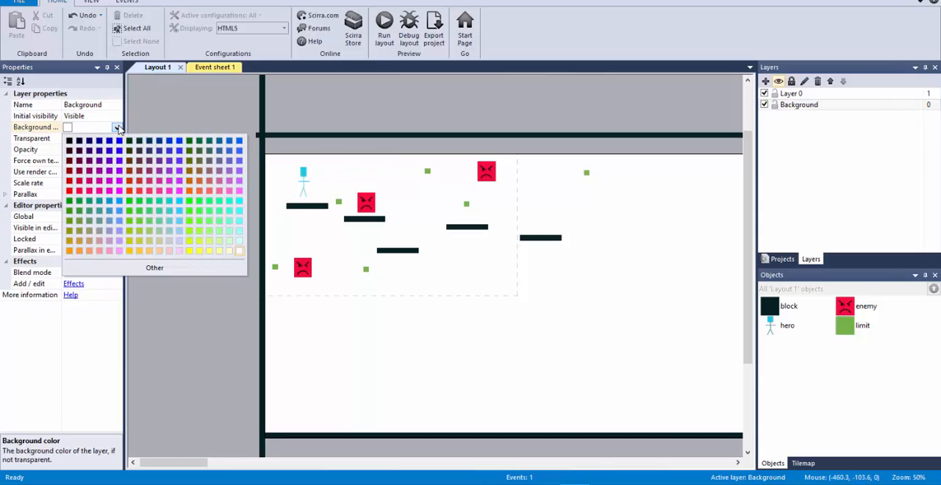
pyautogui.click(239, 232)
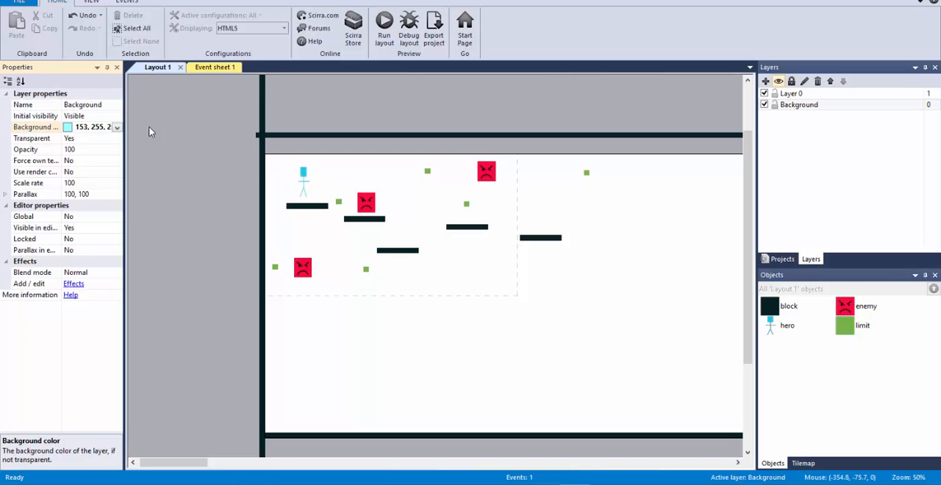
pyautogui.click(117, 127)
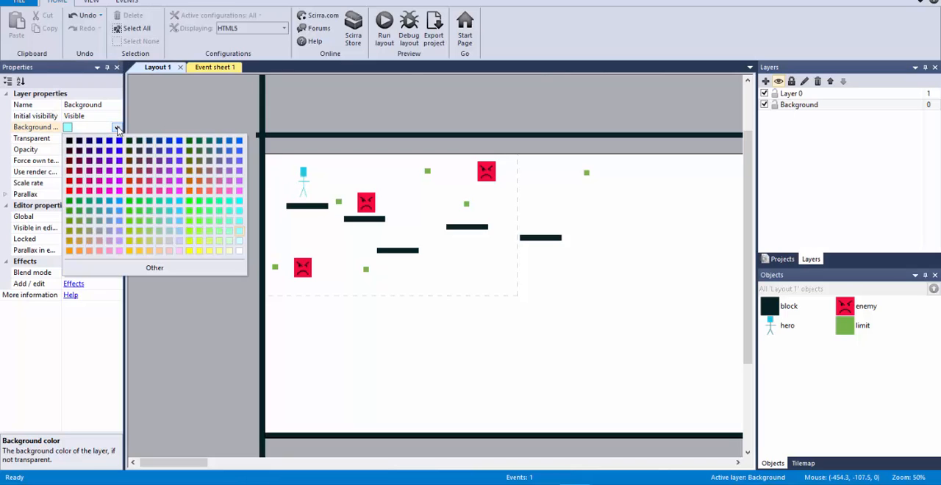
pyautogui.click(220, 252)
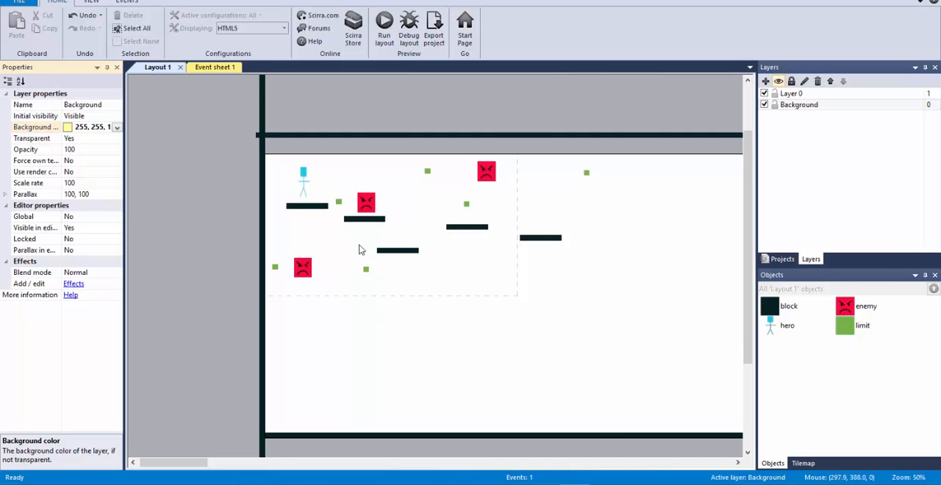
pyautogui.click(117, 128)
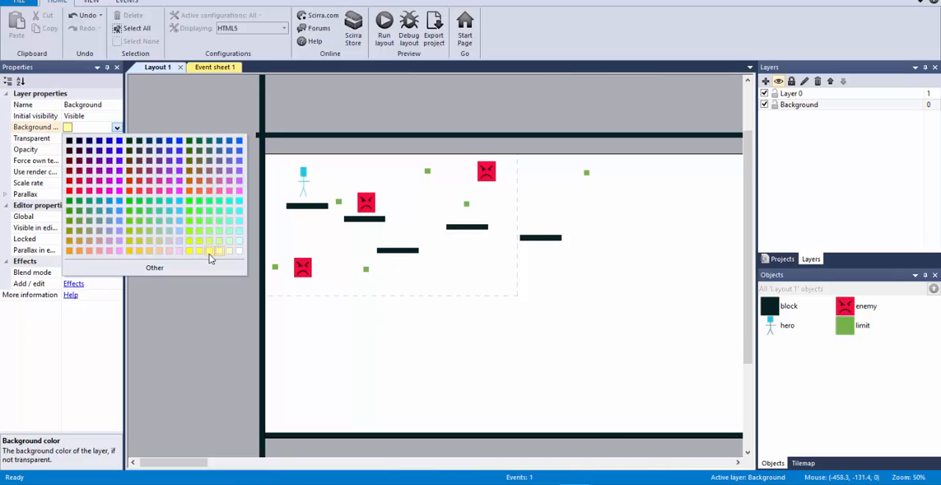
pyautogui.click(209, 253)
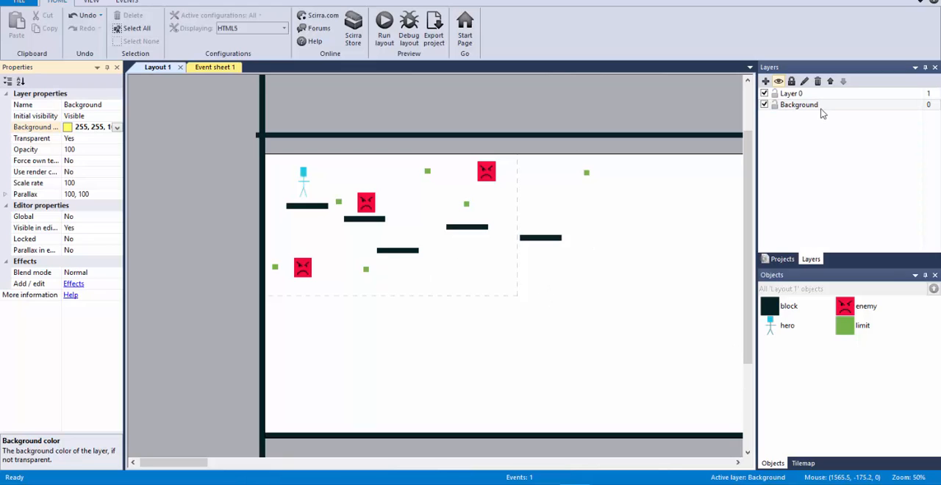
# Rename Layer 0, which holds the hero, enemies and blocks, as Game
pyautogui.click(801, 94)
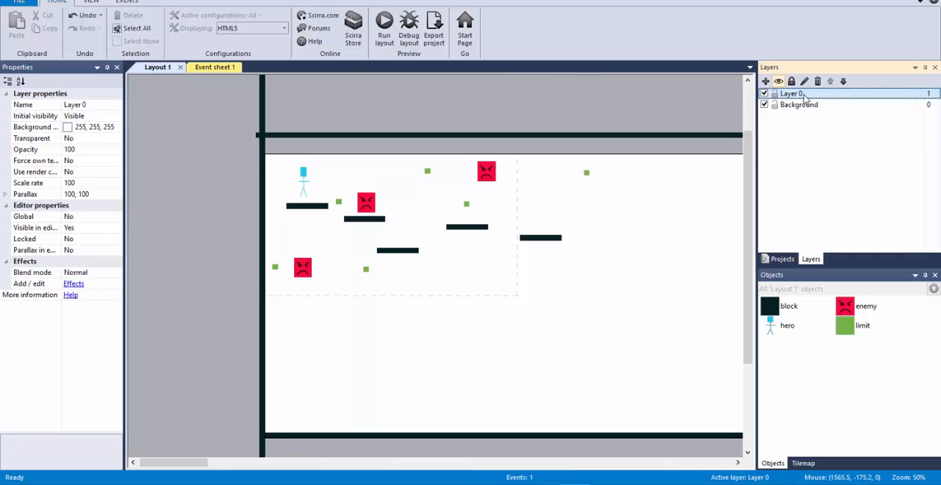
pyautogui.click(97, 105)
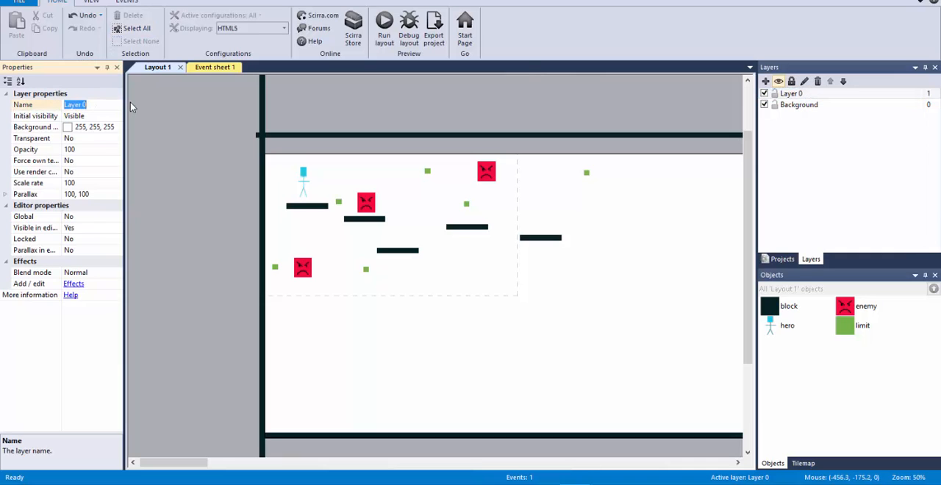
pyautogui.write('Game')
pyautogui.press('Return')
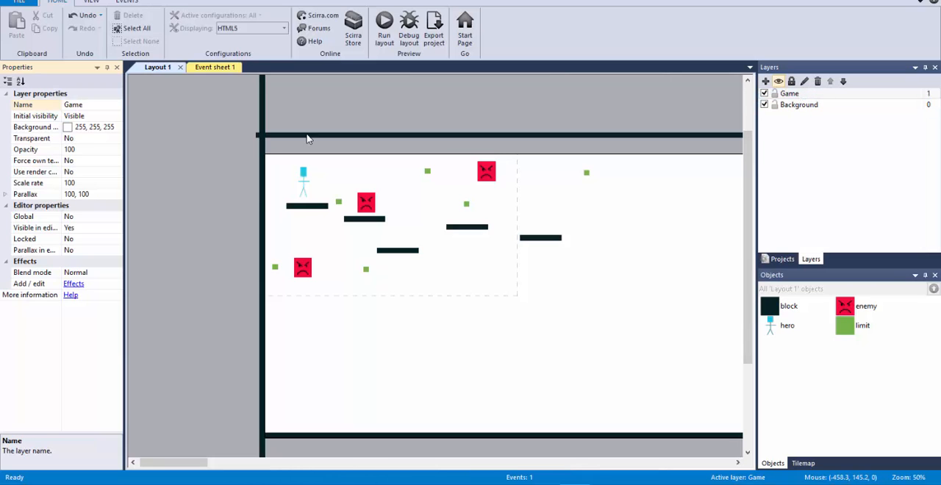
# Make the Game layer transparent by setting its Transparent property to Yes
pyautogui.click(838, 94)
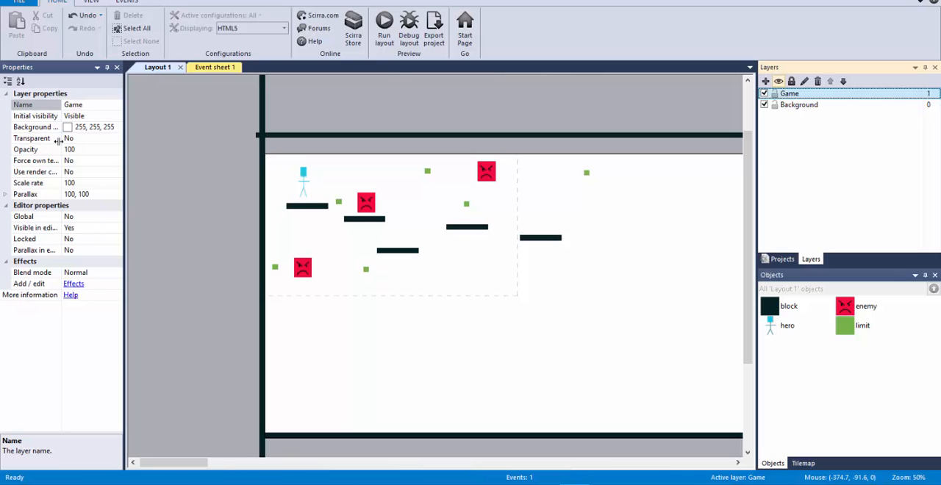
pyautogui.click(116, 141)
pyautogui.click(115, 150)
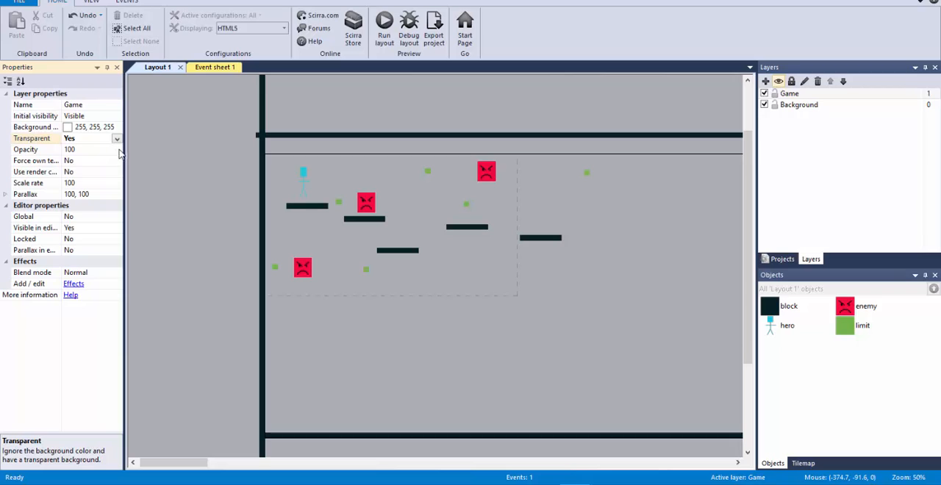
# Make the Background layer opaque by setting its Transparent property to No
pyautogui.click(796, 106)
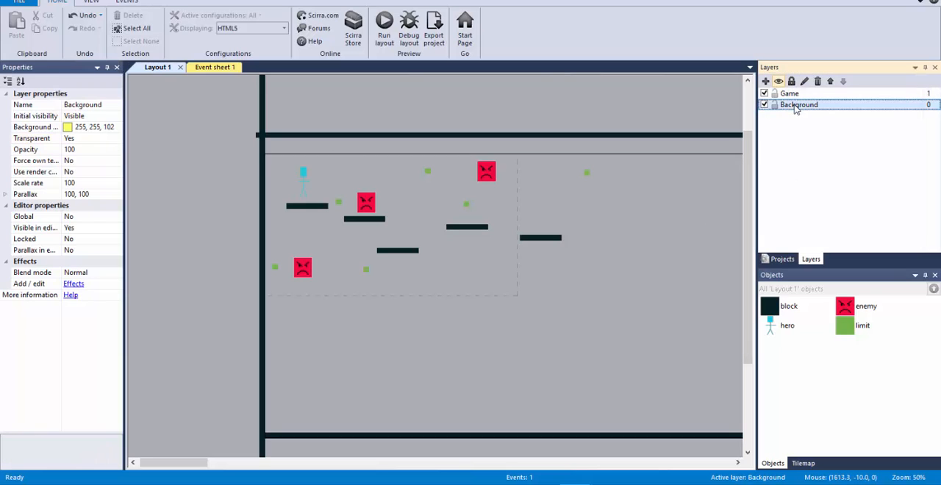
pyautogui.click(496, 92)
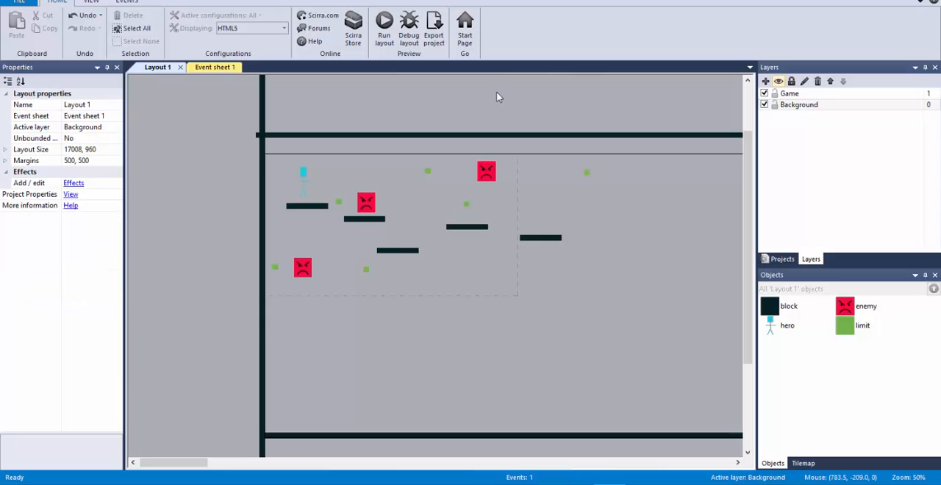
pyautogui.click(798, 107)
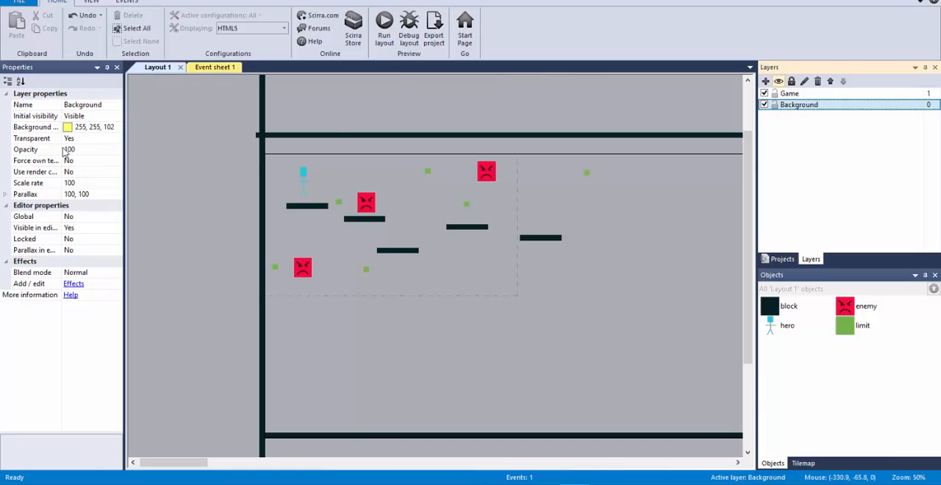
pyautogui.click(110, 138)
pyautogui.click(116, 139)
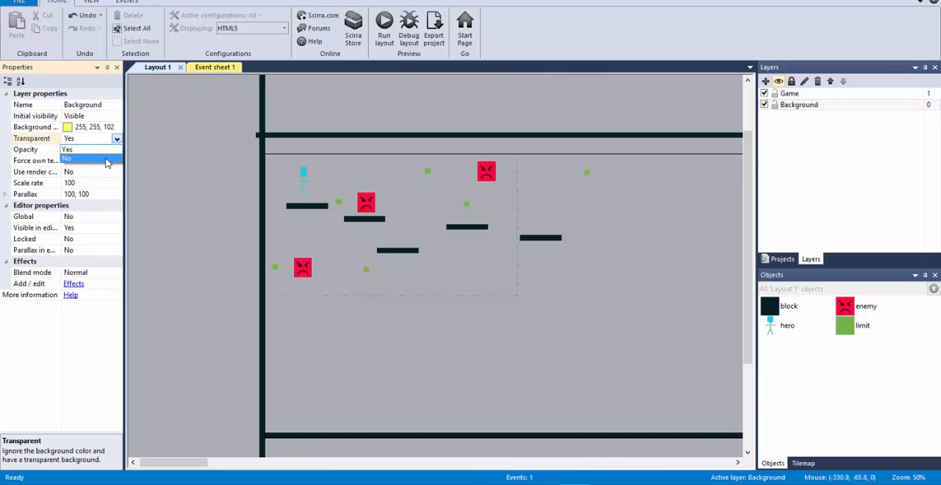
pyautogui.click(108, 159)
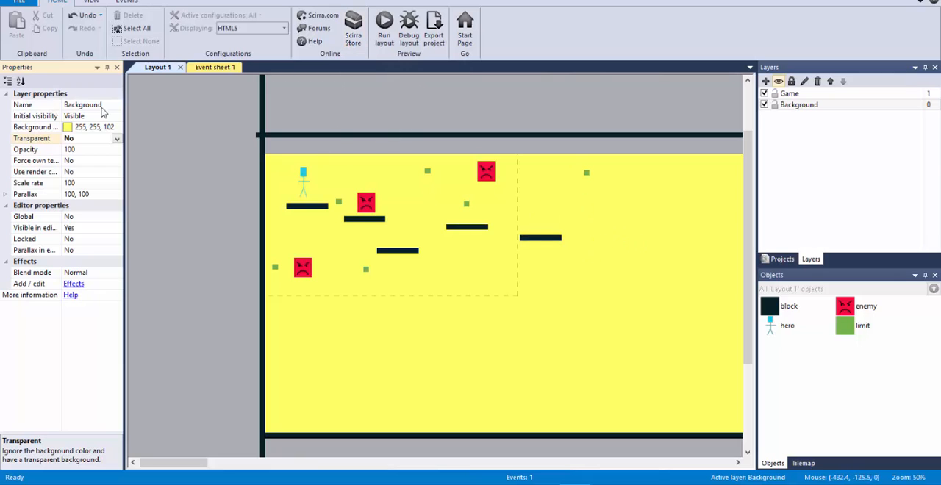
# Change the Background layer's background color to a slightly paler yellow, trying an even lighter cream shade before settling on it
pyautogui.click(110, 128)
pyautogui.click(117, 128)
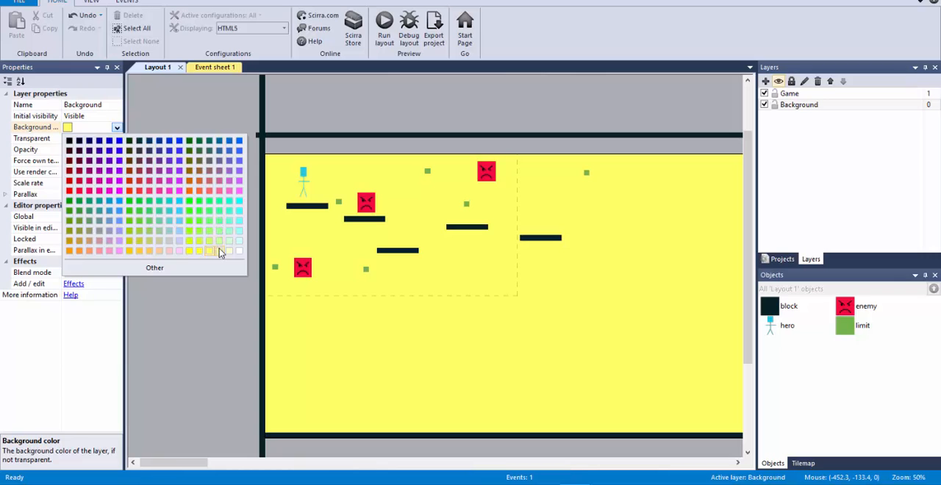
pyautogui.click(222, 250)
pyautogui.click(119, 130)
pyautogui.click(117, 128)
pyautogui.click(228, 251)
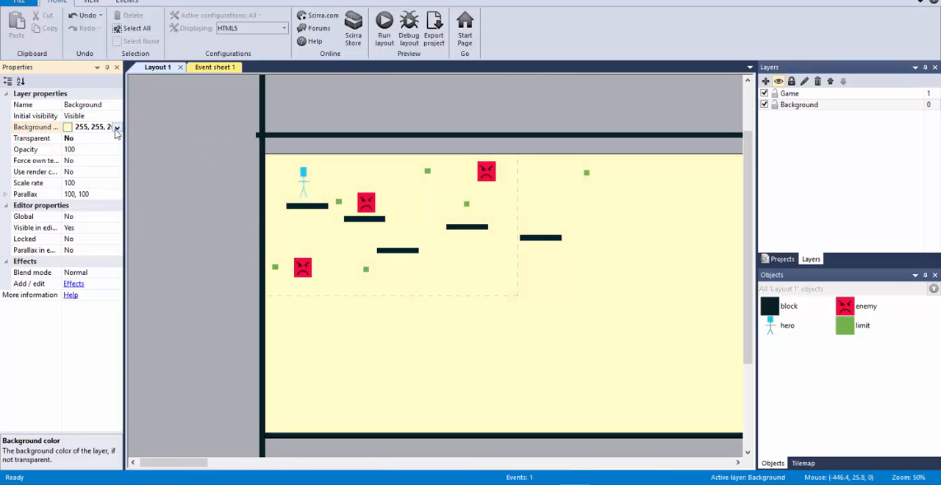
pyautogui.click(117, 128)
pyautogui.click(222, 252)
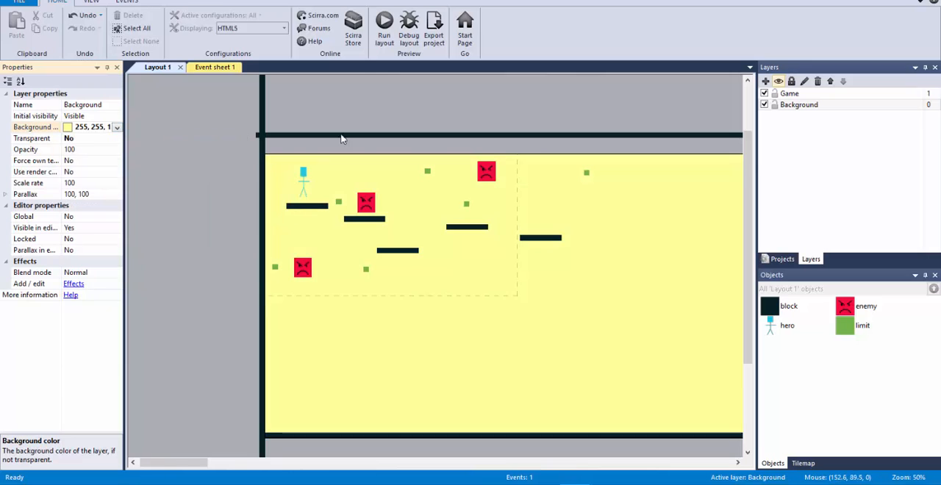
# Run the layout, test moving and jumping the hero across the platforms against the new background, and close the preview
pyautogui.click(384, 28)
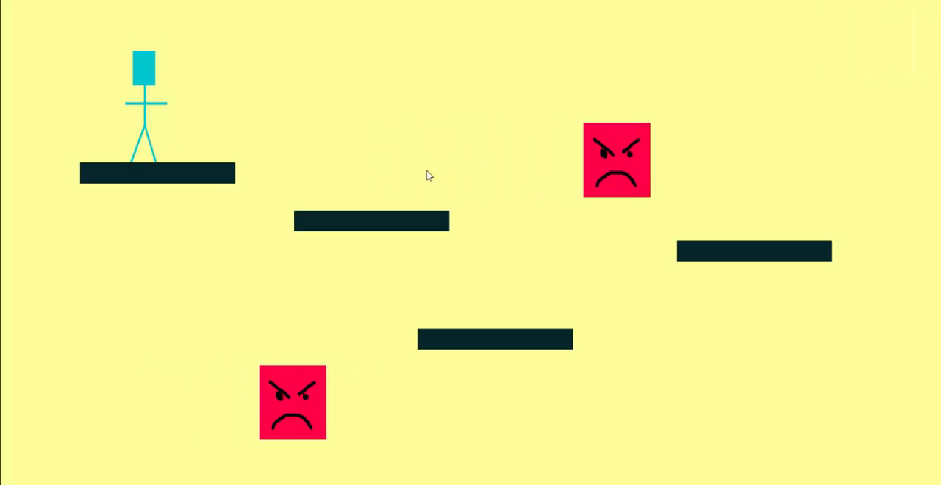
pyautogui.press('Up')
pyautogui.press('Right')
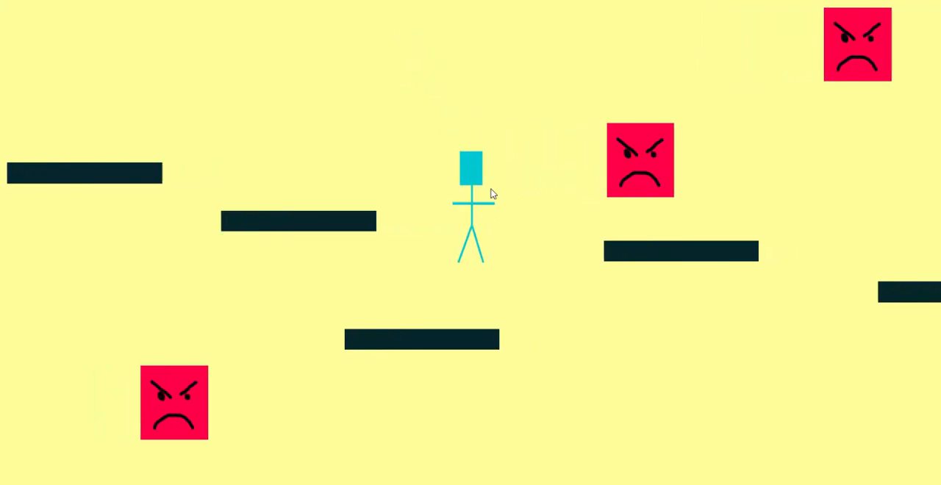
pyautogui.press('Left')
pyautogui.press('Up')
pyautogui.press('Right')
pyautogui.press('Up')
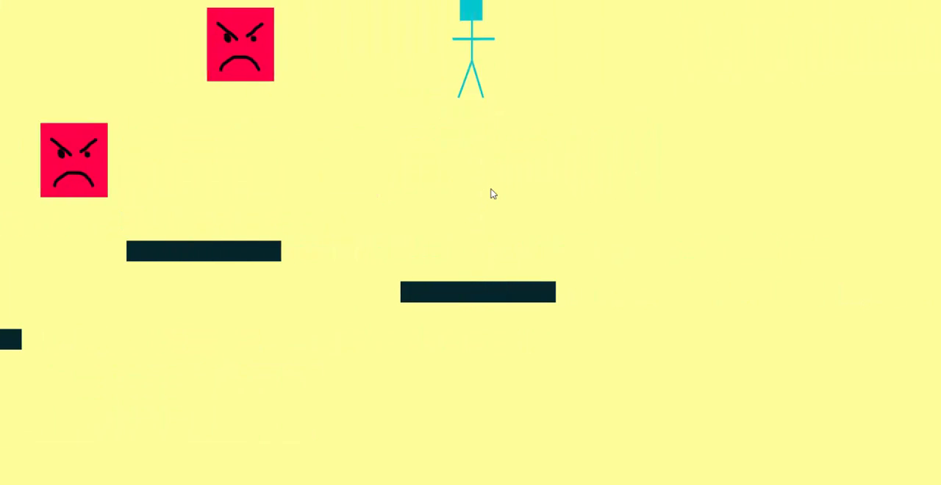
pyautogui.press('Left')
pyautogui.press('Up')
pyautogui.press('Left')
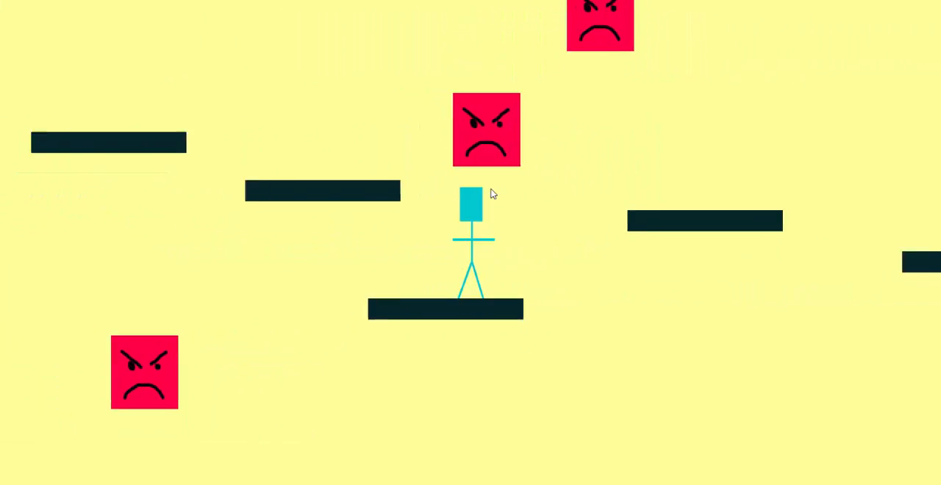
pyautogui.press('Up')
pyautogui.press('Left')
pyautogui.press('Up')
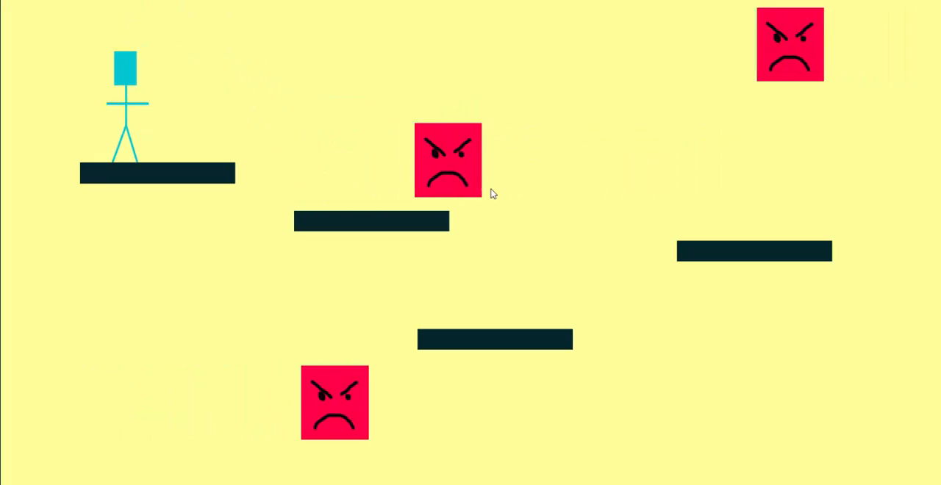
pyautogui.hotkey('alt', 'F4')
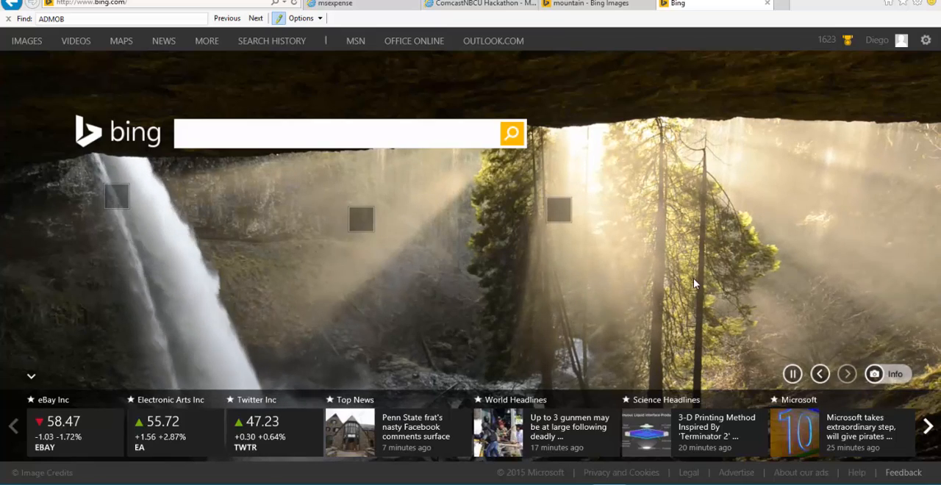
# In the web browser, search Bing Images for mountains and filter the results to Extra large
pyautogui.click(360, 139)
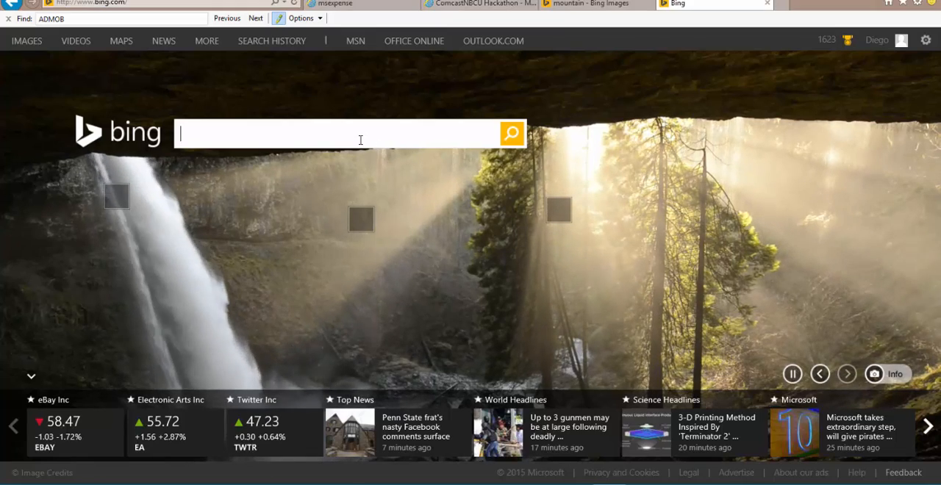
pyautogui.write('moun')
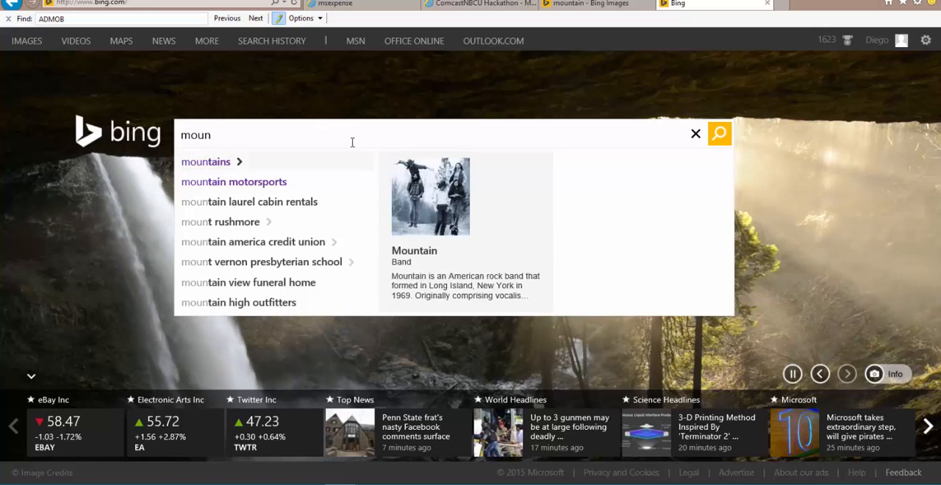
pyautogui.click(233, 162)
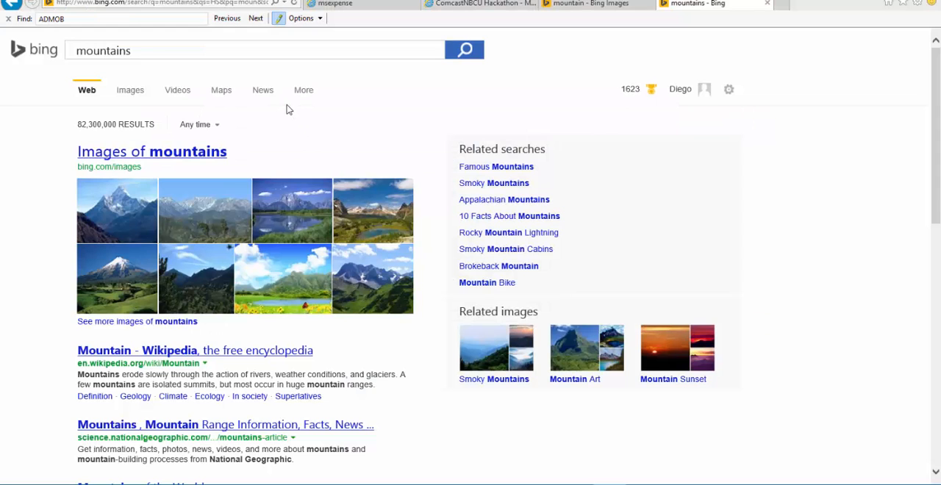
pyautogui.click(130, 92)
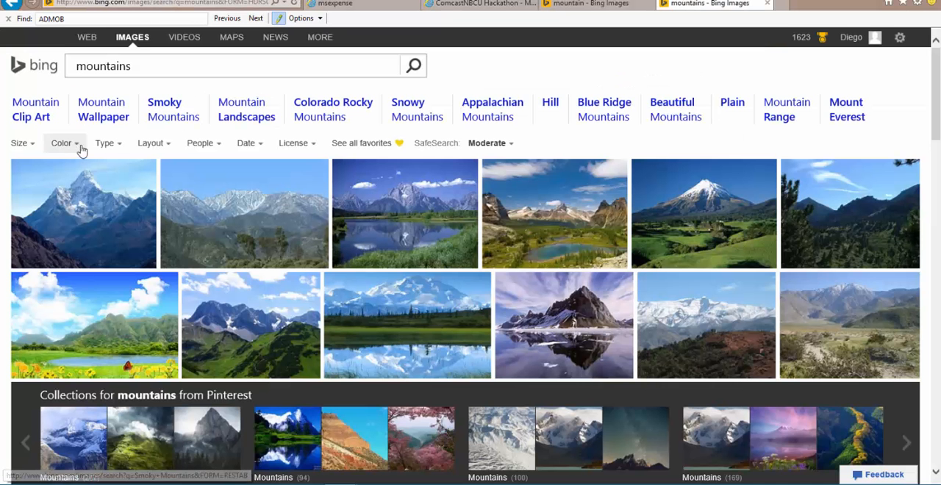
pyautogui.click(33, 146)
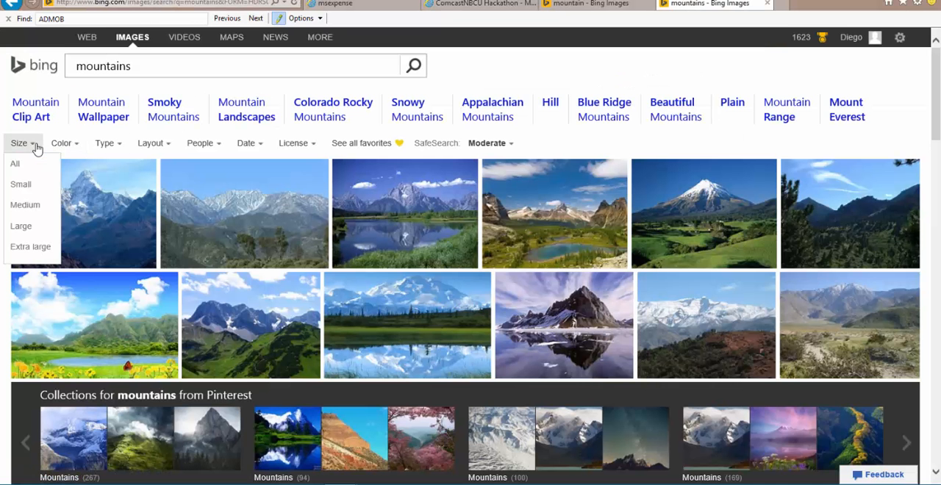
pyautogui.click(28, 248)
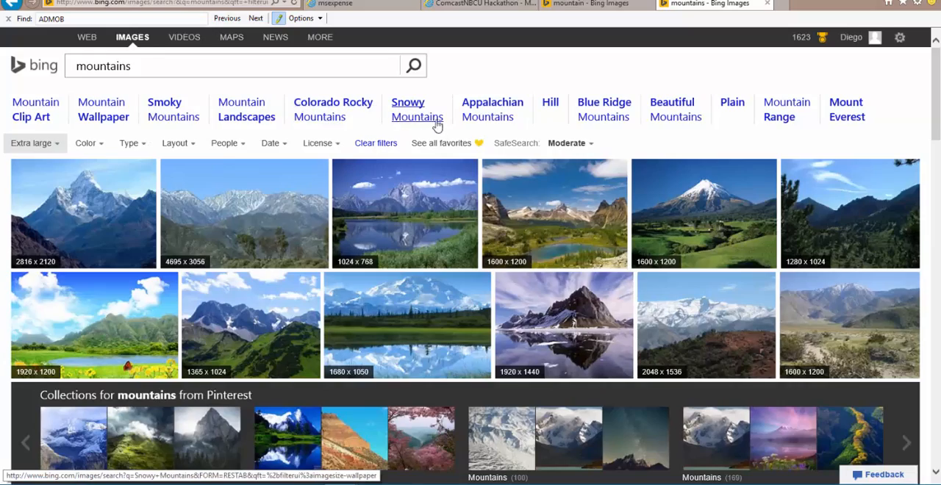
# Browse the mountain results and open the 4695 x 3056 San Gabriel Mountains picture as a standalone image
pyautogui.scroll(-15, 441, 133)
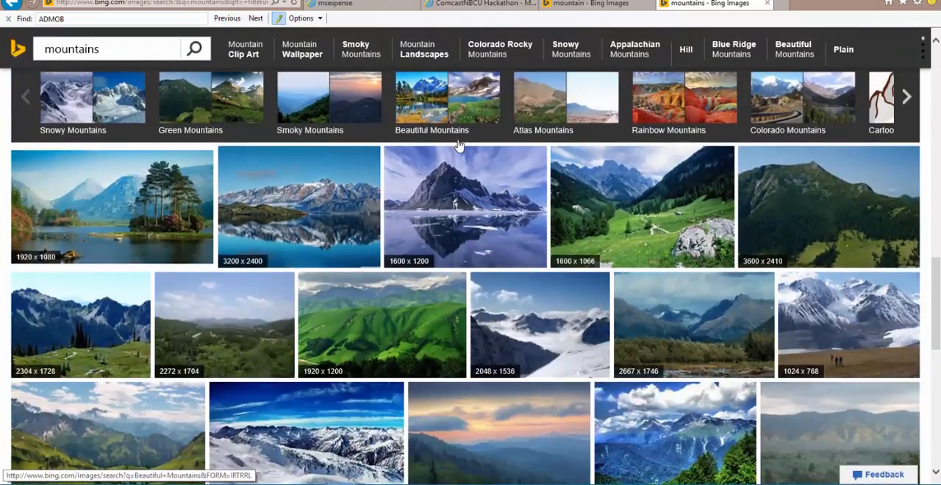
pyautogui.scroll(15, 457, 147)
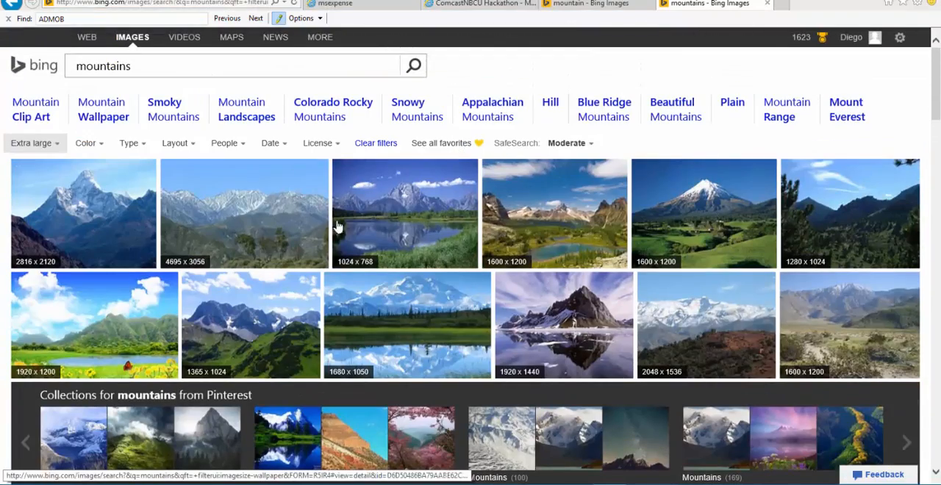
pyautogui.click(220, 220)
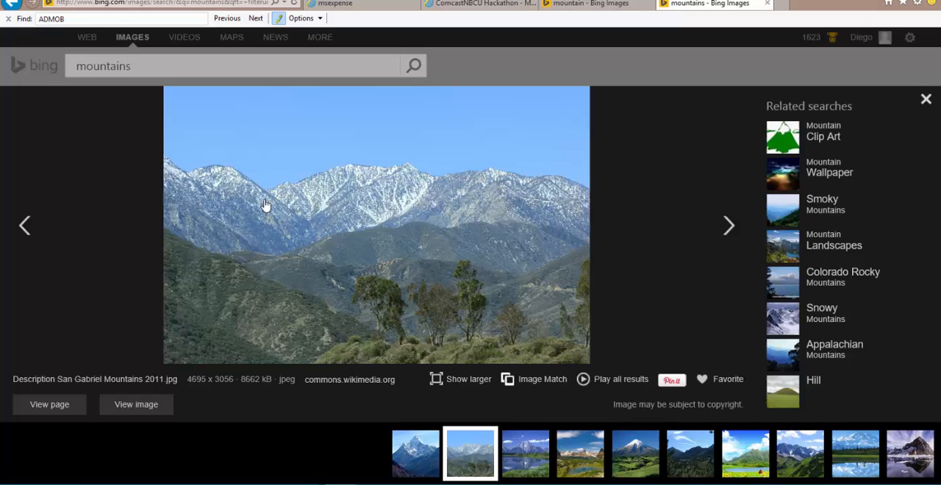
pyautogui.click(157, 409)
# Inspect the mountain picture at full size and save it to the Pictures folder as San_Gabriel_Mountains_2011.jpg
pyautogui.scroll(-1, 514, 228)
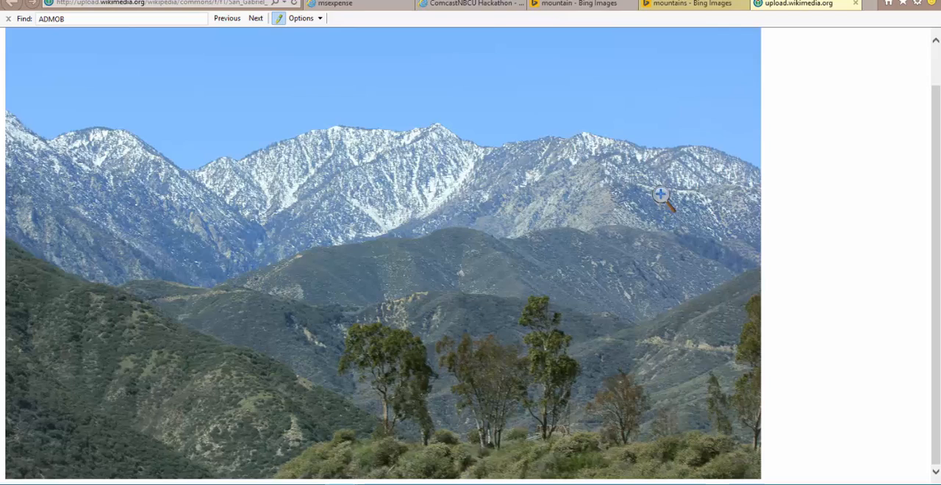
pyautogui.click(591, 174)
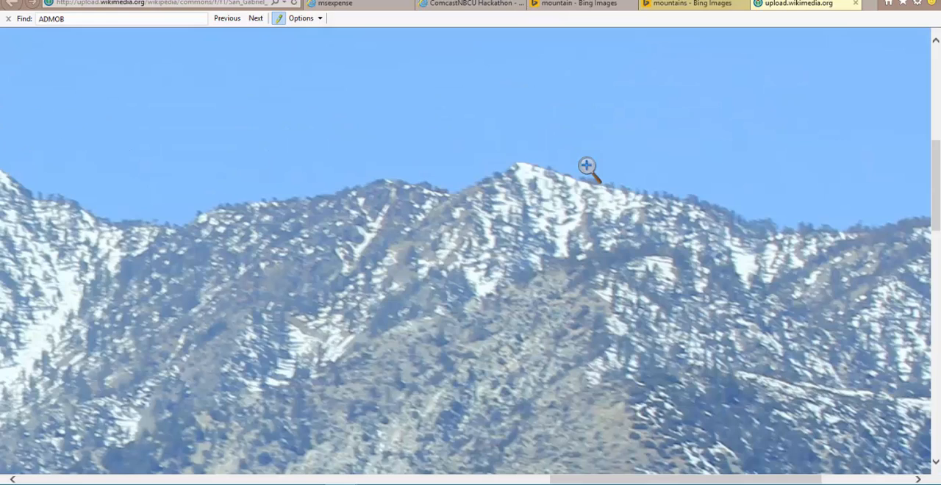
pyautogui.scroll(-5, 588, 172)
pyautogui.scroll(-5, 589, 172)
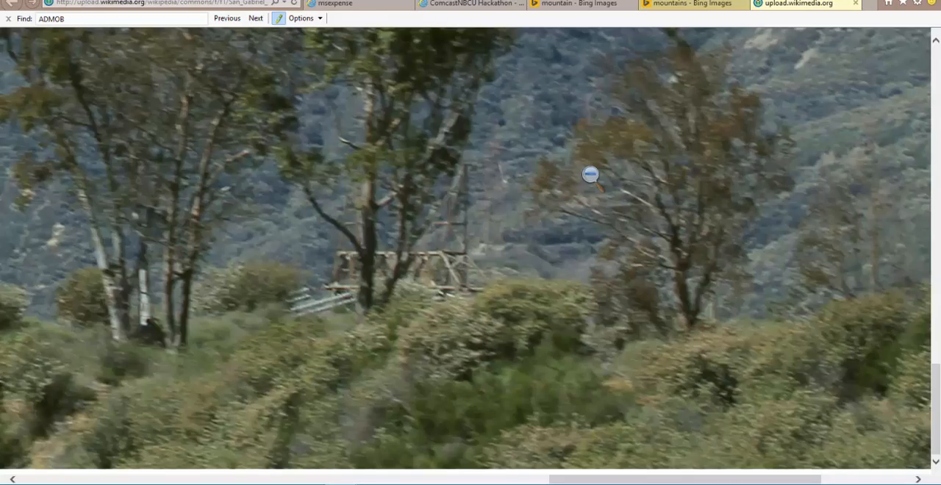
pyautogui.scroll(10, 590, 173)
pyautogui.scroll(5, 591, 169)
pyautogui.scroll(-6, 590, 158)
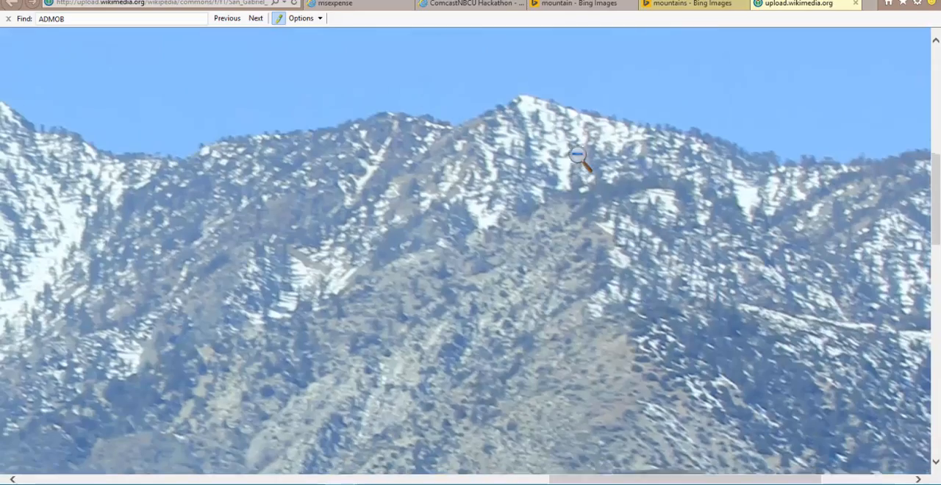
pyautogui.rightClick(579, 158)
pyautogui.click(504, 245)
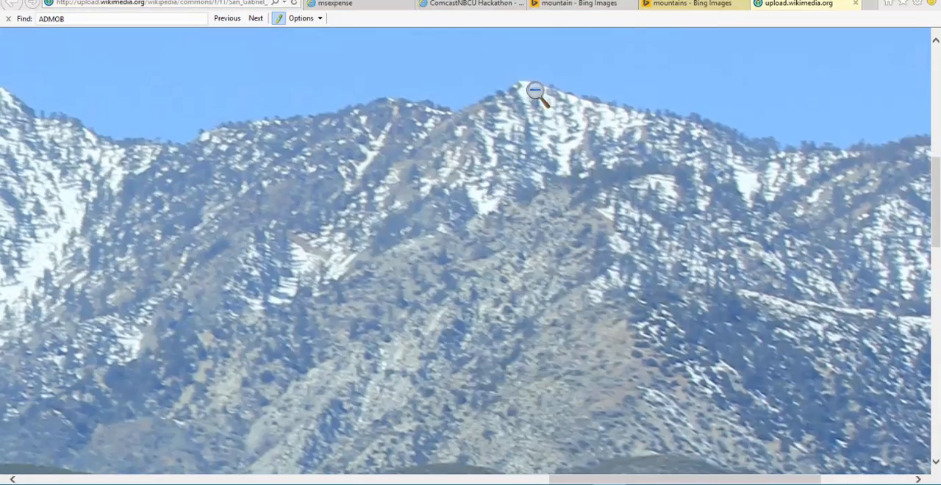
pyautogui.rightClick(596, 130)
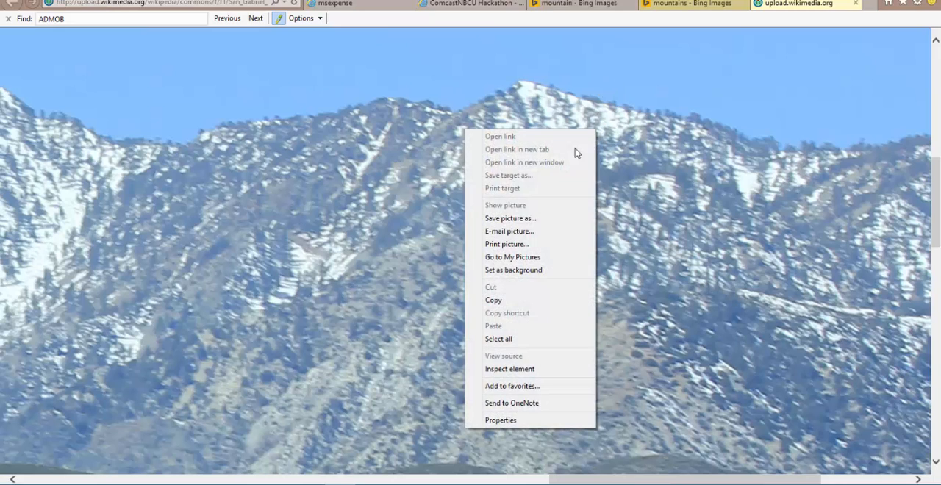
pyautogui.click(542, 221)
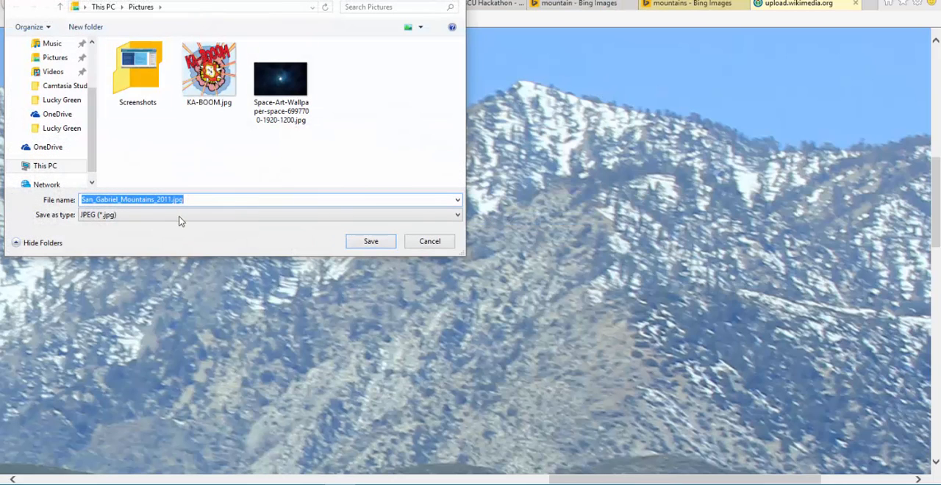
pyautogui.click(372, 241)
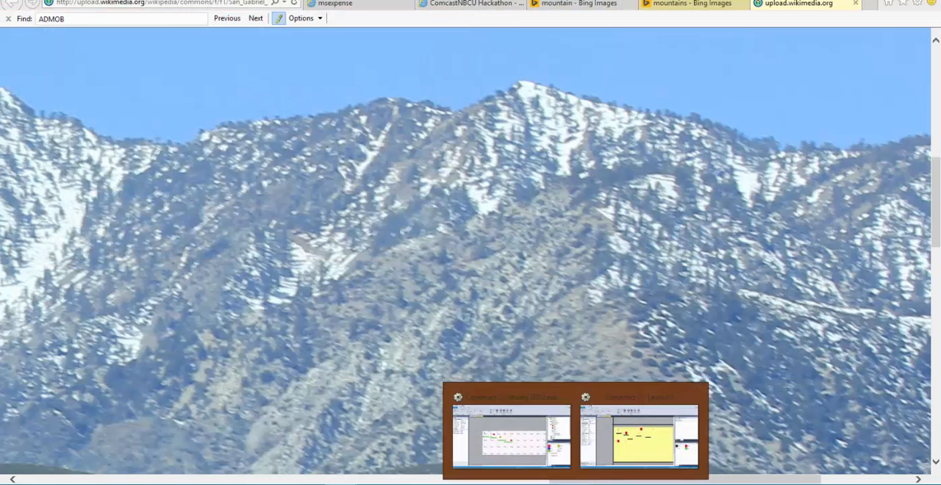
# Switch back to Construct 2 and place a Tiled Background object on the Background layer just outside the layout's upper-left corner
pyautogui.click(640, 432)
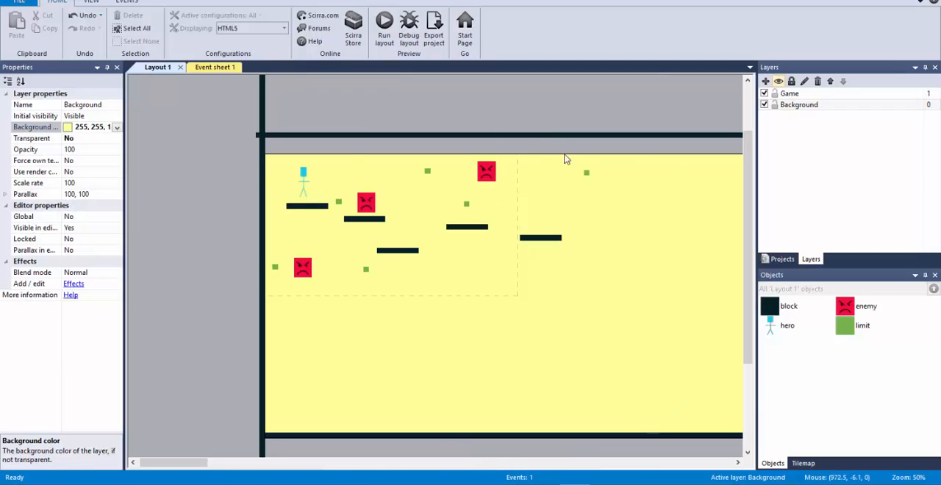
pyautogui.click(349, 152)
pyautogui.doubleClick(349, 152)
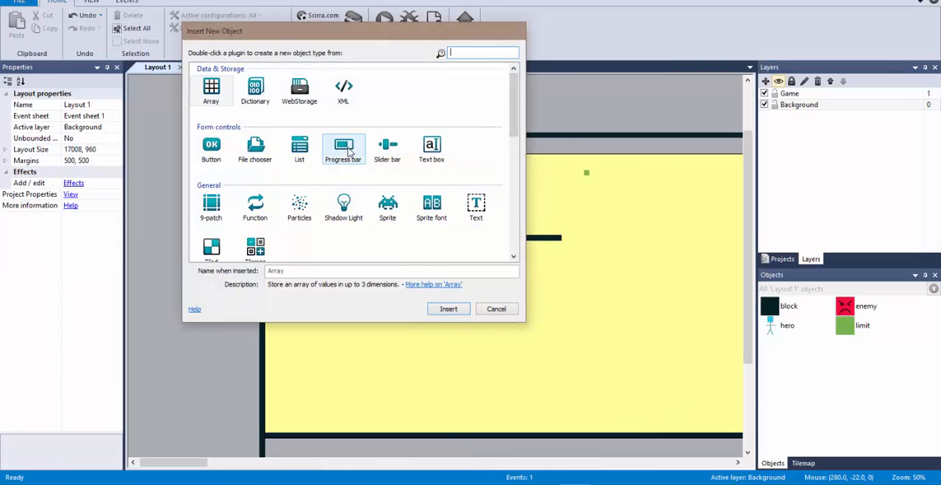
pyautogui.scroll(-3, 350, 150)
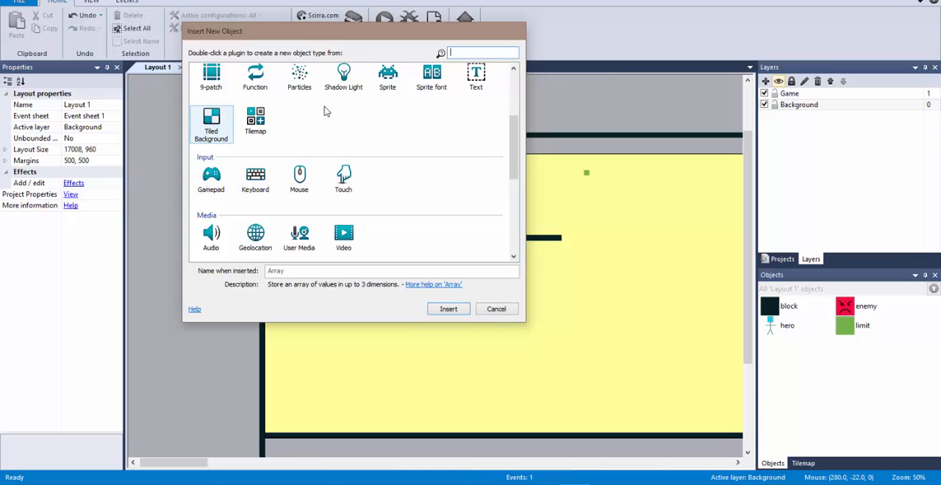
pyautogui.doubleClick(209, 126)
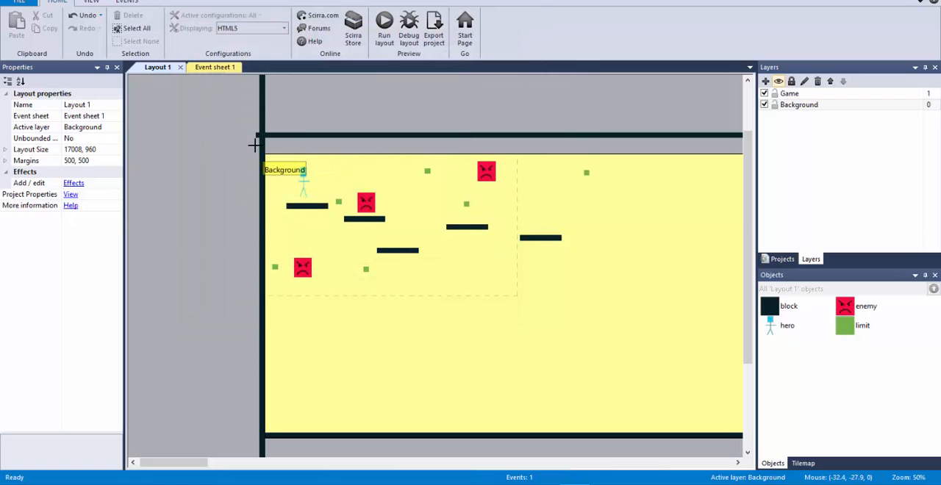
pyautogui.click(253, 145)
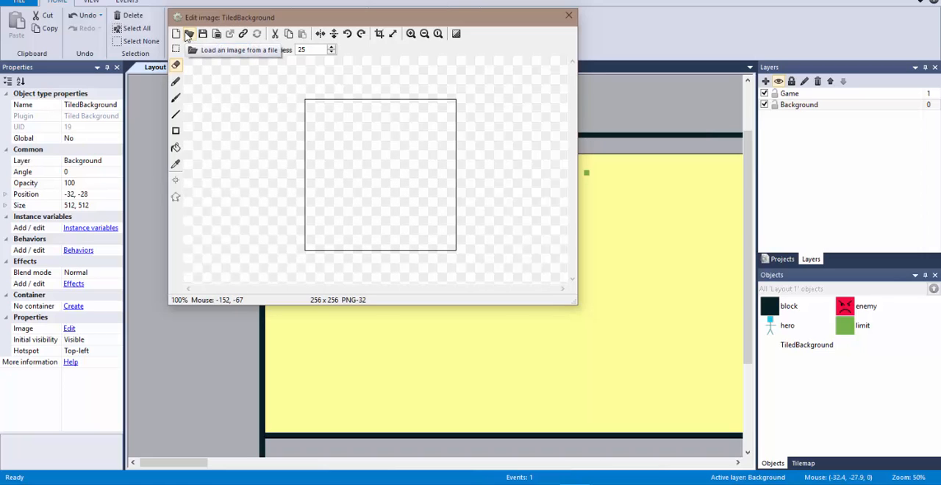
# Load San_Gabriel_Mountains_2011.jpg from the Pictures folder as the tiled background's image and close the image editor
pyautogui.click(188, 35)
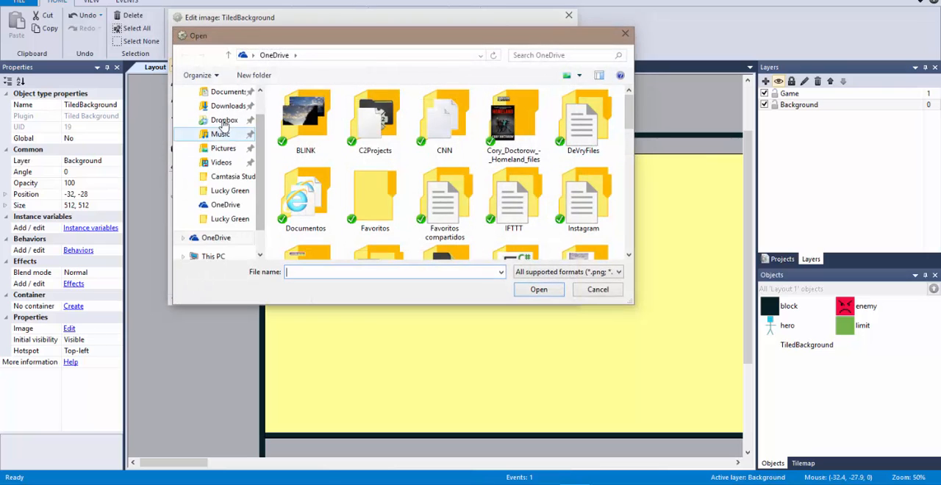
pyautogui.click(222, 148)
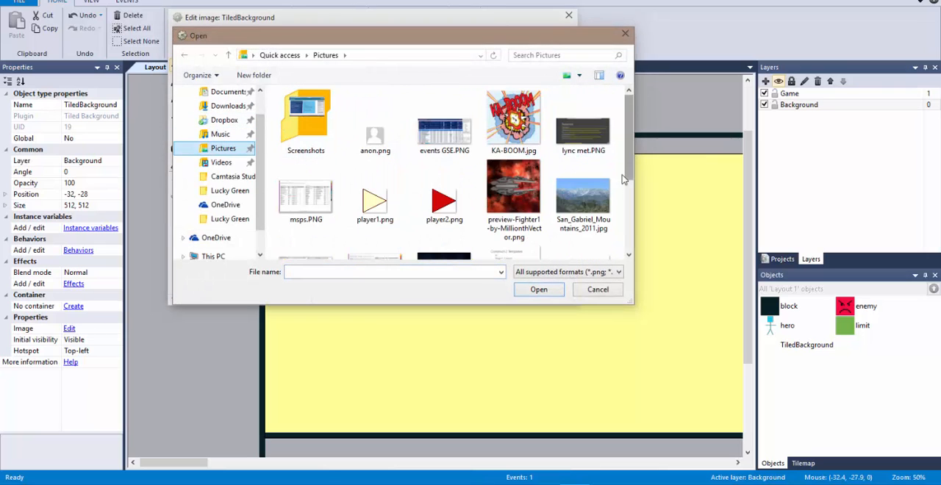
pyautogui.doubleClick(583, 196)
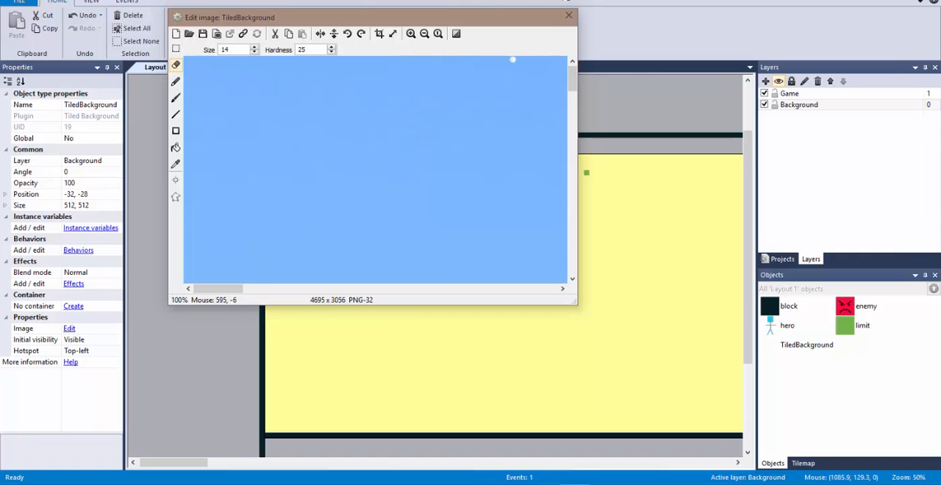
pyautogui.click(568, 15)
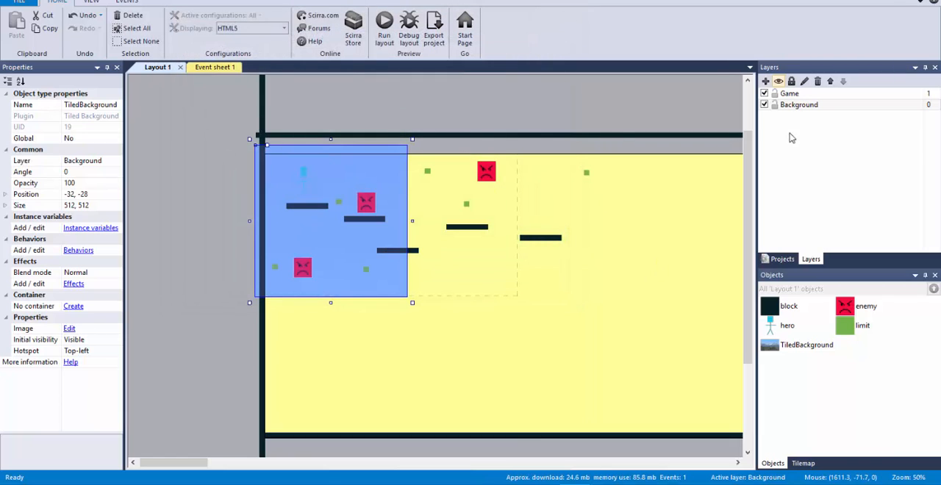
# Reposition the mountain background to about -299, -398 and enlarge it to about 2162 x 1428 to cover the walled play area
pyautogui.click(812, 105)
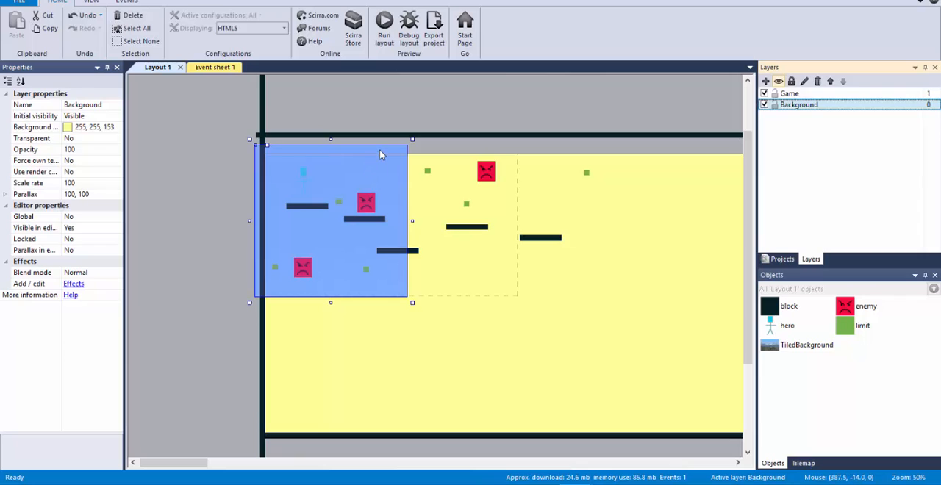
pyautogui.click(380, 154)
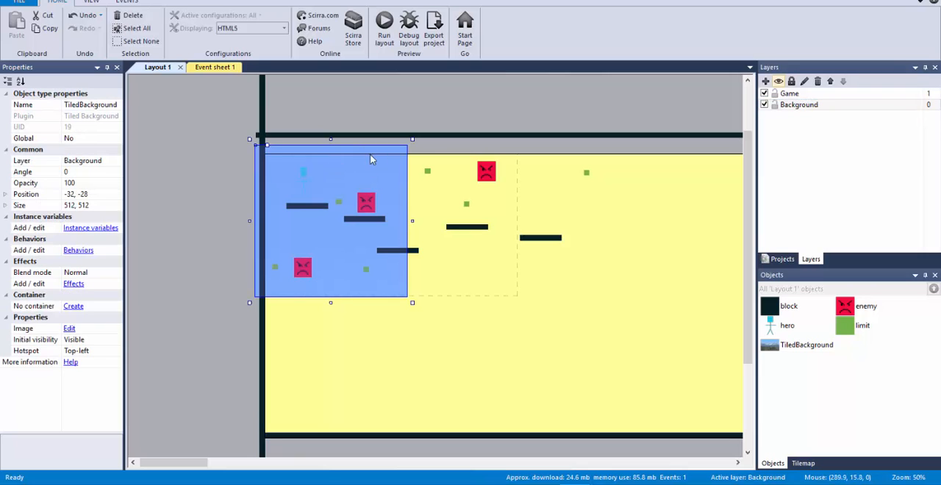
pyautogui.moveTo(399, 154); pyautogui.dragTo(375, 151)
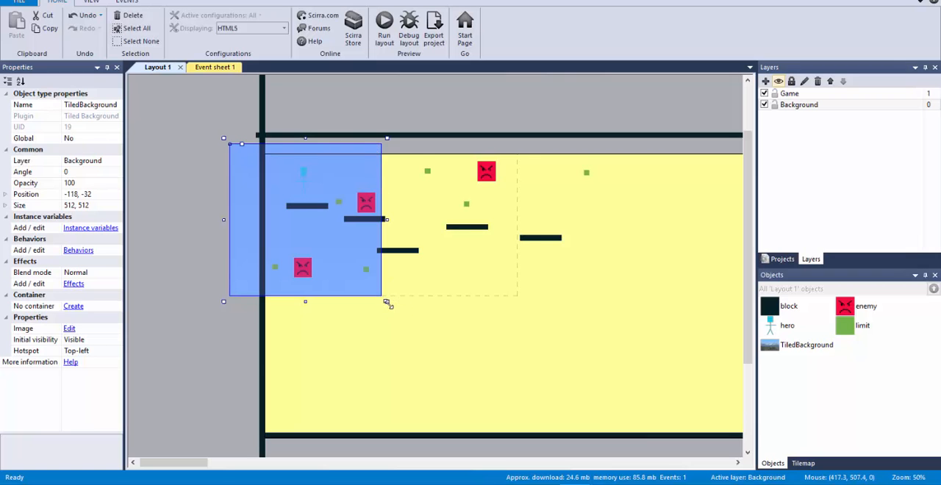
pyautogui.moveTo(387, 304); pyautogui.dragTo(725, 390)
pyautogui.scroll(2, 500, 343)
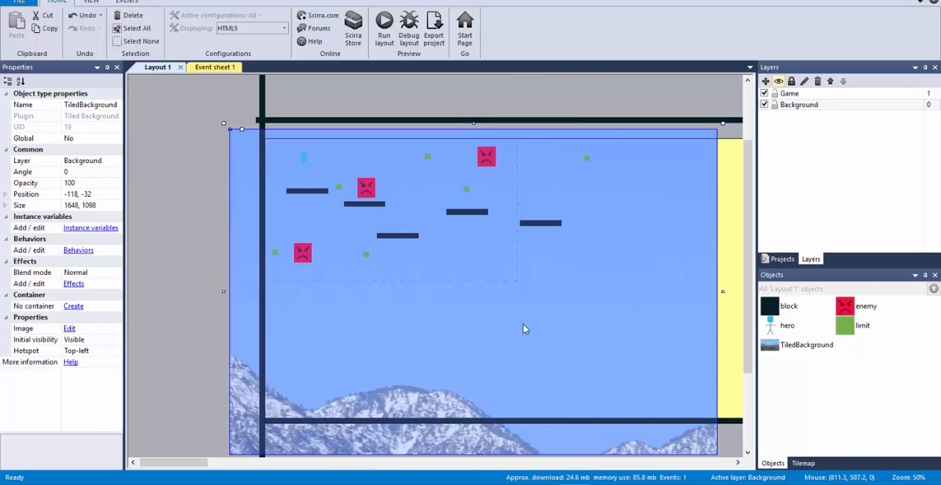
pyautogui.moveTo(522, 324); pyautogui.dragTo(484, 231)
pyautogui.moveTo(670, 353); pyautogui.dragTo(749, 450)
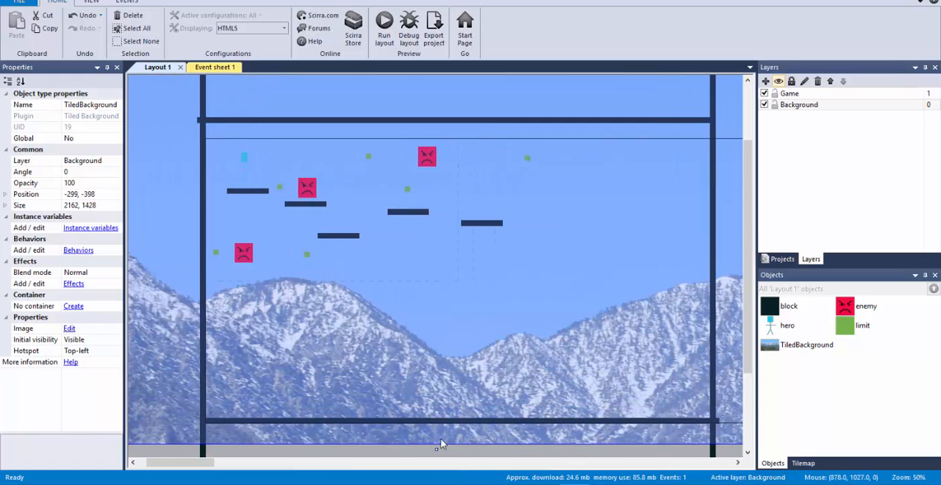
# Stretch the mountain background from its lower-right corner to about 5550 x 2350
pyautogui.scroll(-2, 461, 396)
pyautogui.keyDown('ctrl'); pyautogui.scroll(-5, 492, 330); pyautogui.keyUp('ctrl')
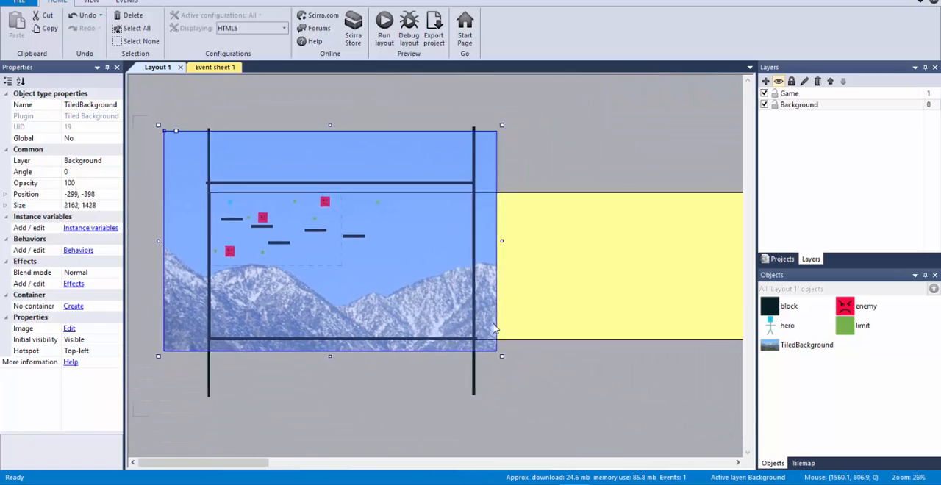
pyautogui.moveTo(383, 328); pyautogui.dragTo(645, 426)
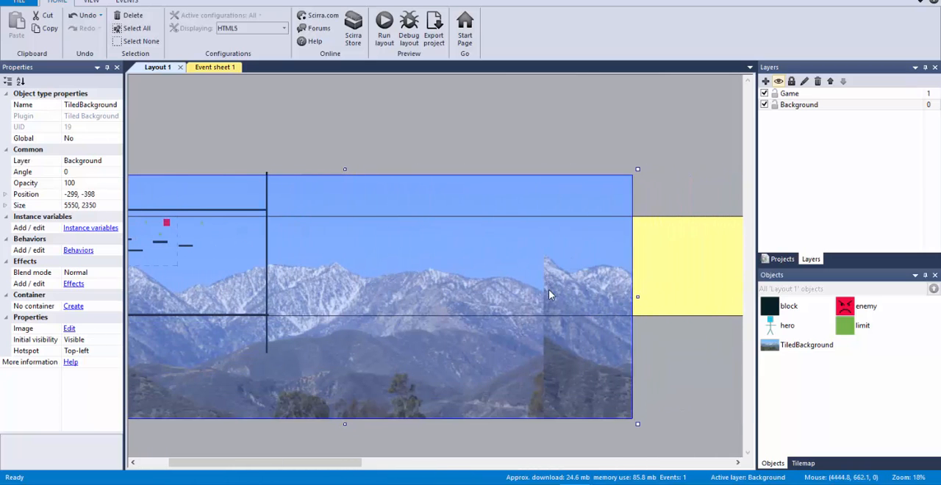
# Move the mountain background up to about -254, -688 so the ridgeline lies behind the platforms
pyautogui.moveTo(332, 465); pyautogui.dragTo(285, 450)
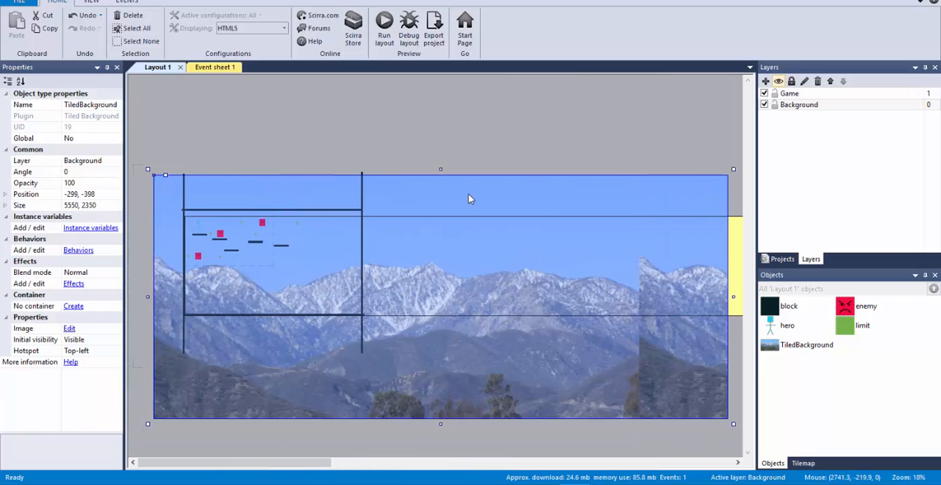
pyautogui.moveTo(468, 193); pyautogui.dragTo(474, 148)
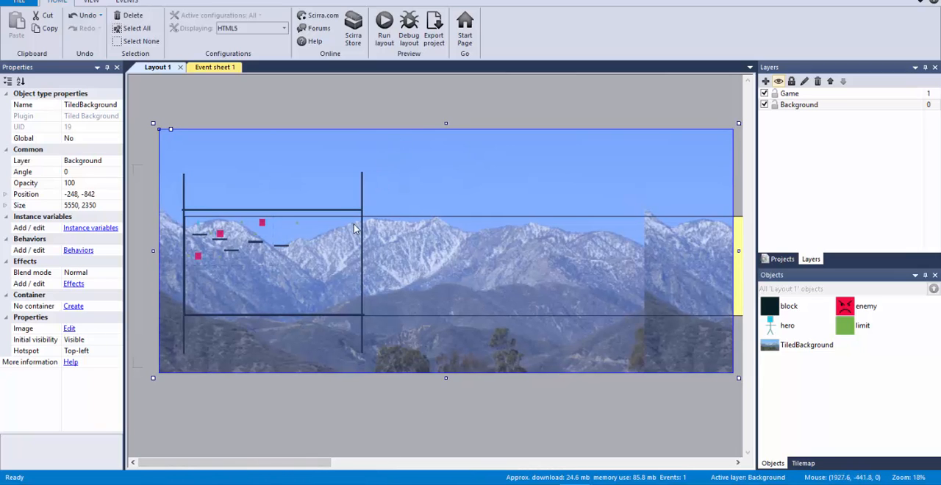
pyautogui.click(308, 77)
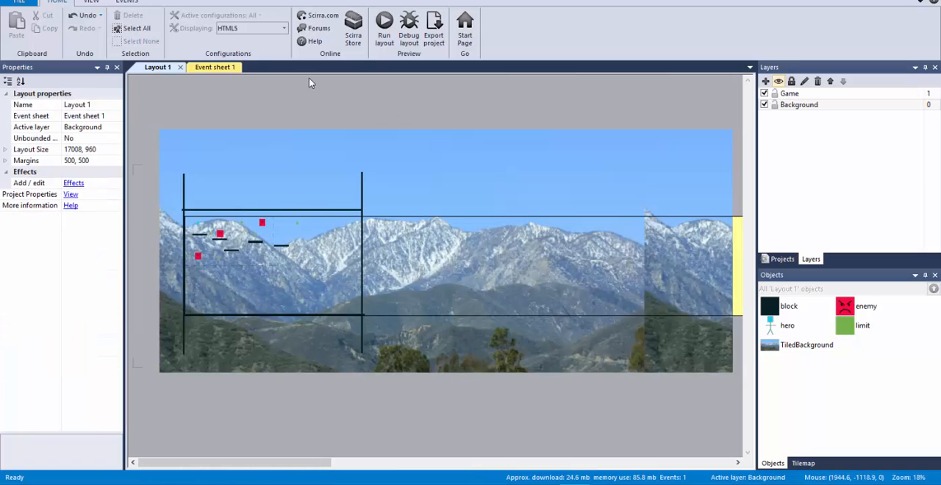
pyautogui.click(469, 355)
pyautogui.moveTo(469, 359); pyautogui.dragTo(469, 375)
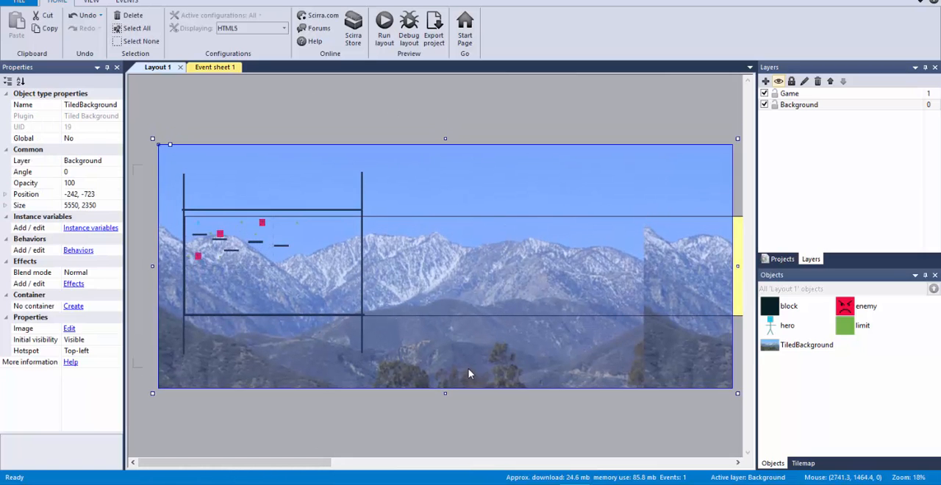
# Run the layout, test moving and jumping the hero in both directions against the mountain background, and close the preview
pyautogui.click(470, 122)
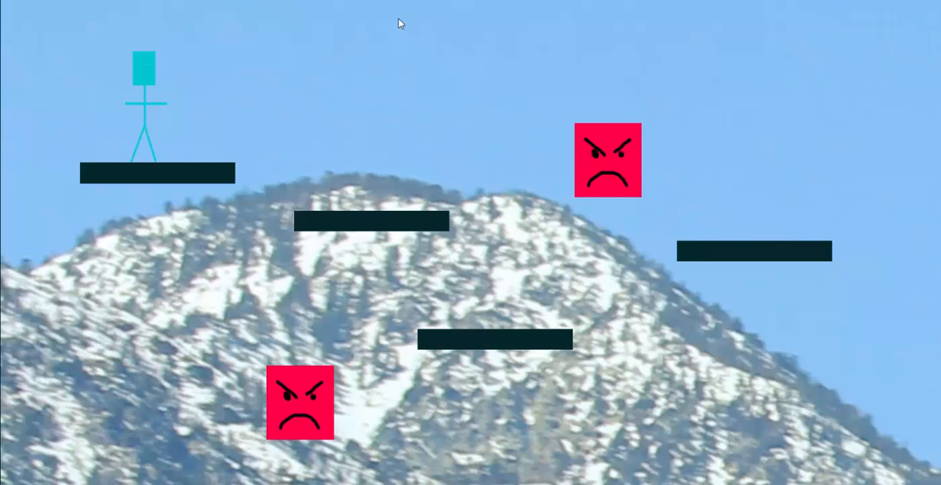
pyautogui.press('Right')
pyautogui.press('space')
pyautogui.press('Right')
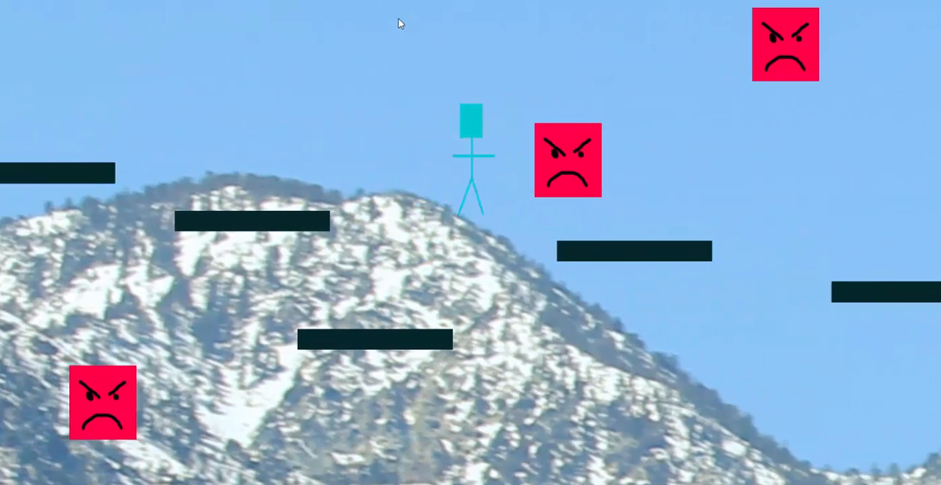
pyautogui.press('space')
pyautogui.press('Right')
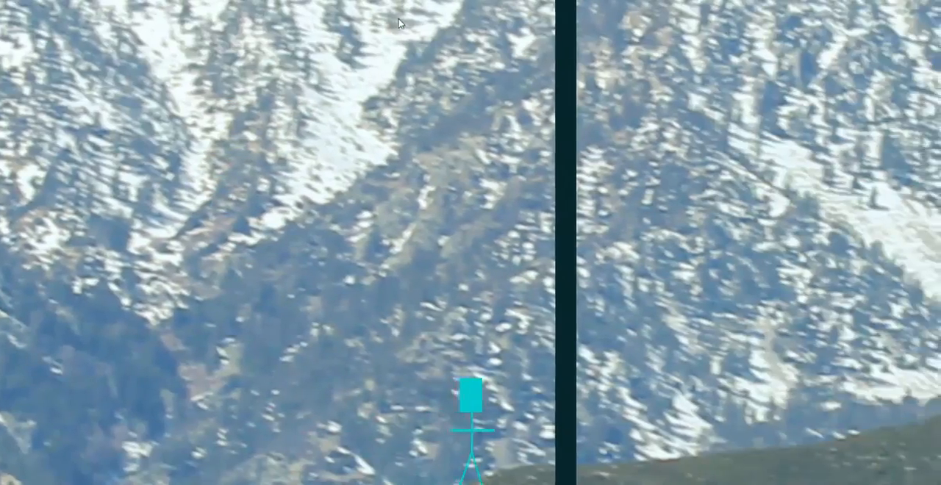
pyautogui.press('Left')
pyautogui.press('space')
pyautogui.press('Left')
pyautogui.press('space')
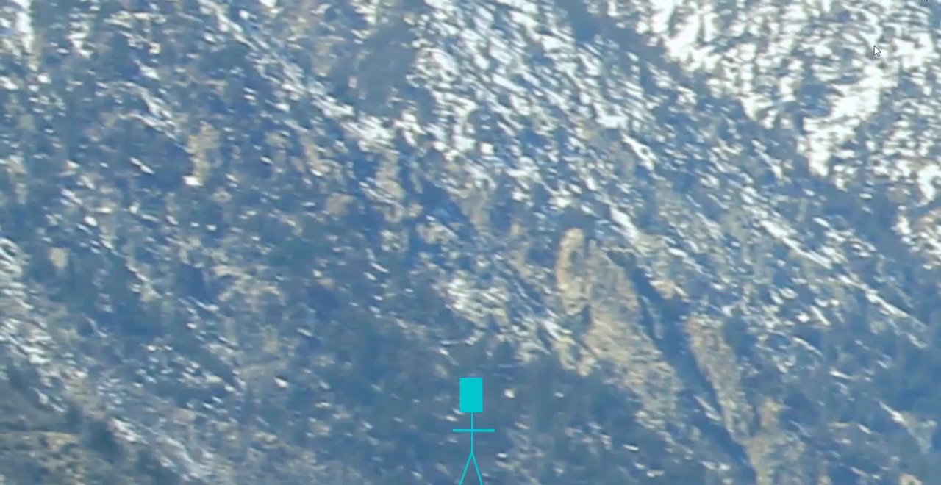
pyautogui.click(928, 2)
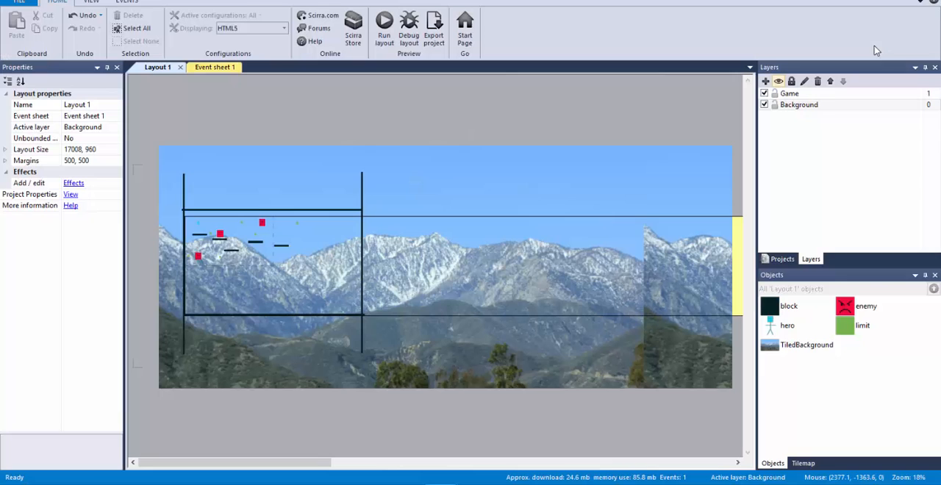
# Open the hero's animation images and fill the figure in frame 0 with pink (207, 47, 126)
pyautogui.doubleClick(785, 327)
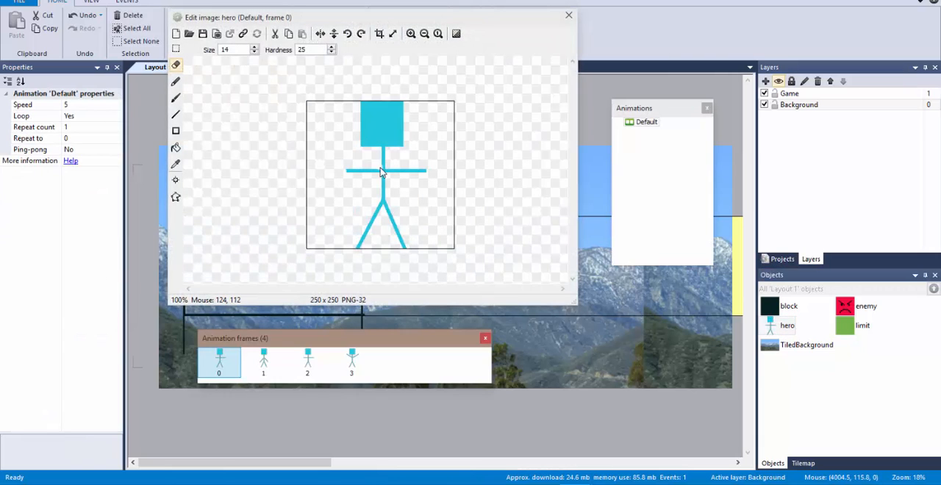
pyautogui.click(176, 147)
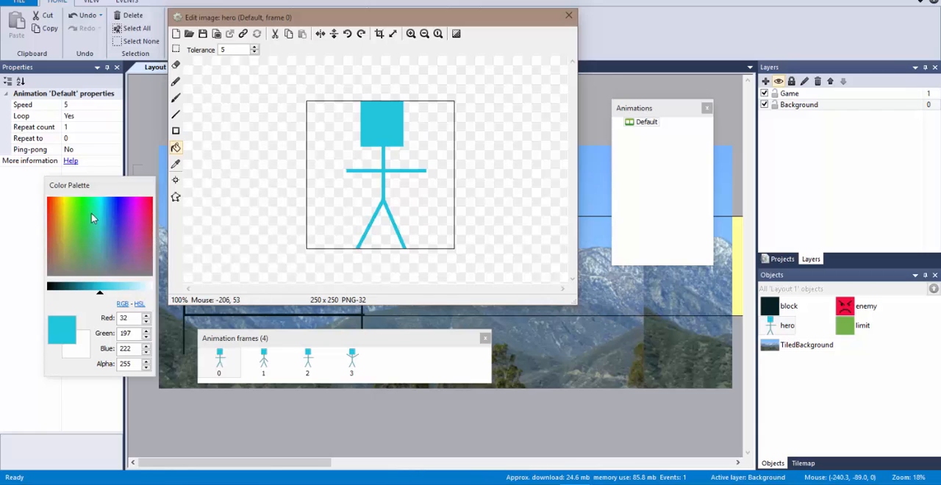
pyautogui.click(145, 225)
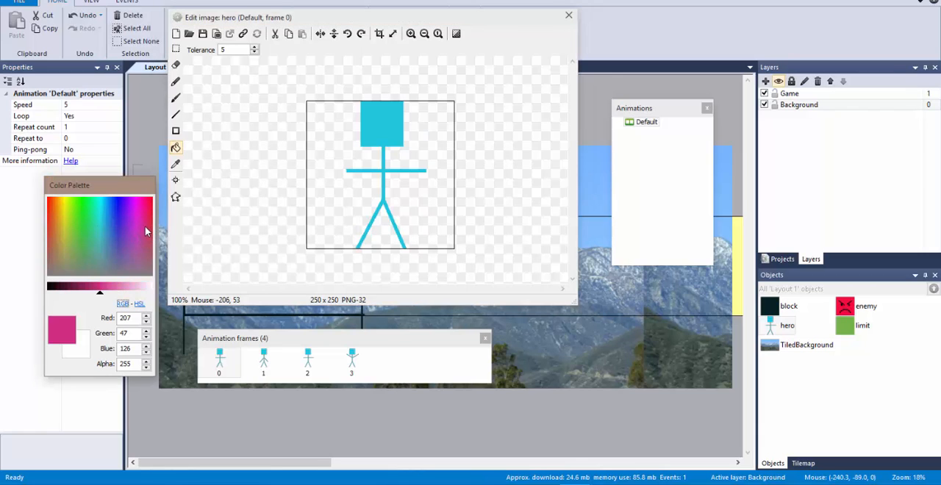
pyautogui.click(397, 136)
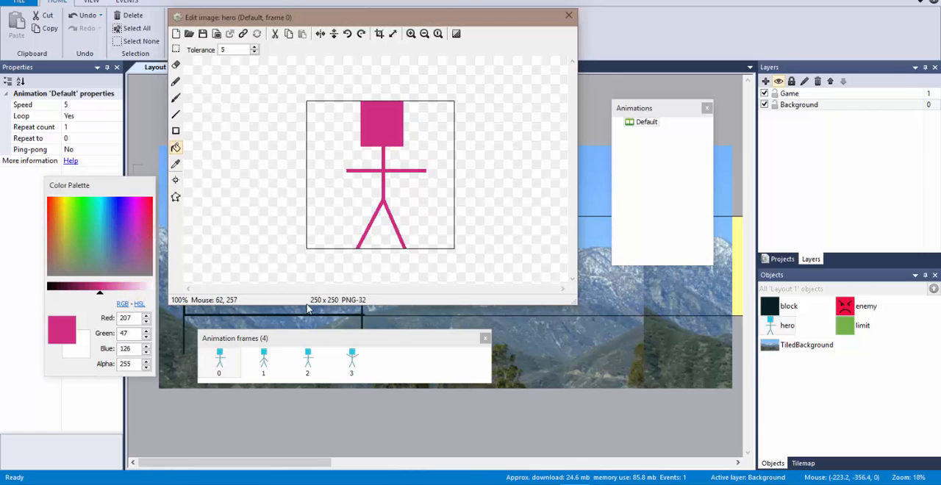
# Fill the hero figure in frames 1, 2 and 3 with the same pink, including the separate raised arm, and close the editor
pyautogui.click(263, 359)
pyautogui.click(375, 149)
pyautogui.click(308, 360)
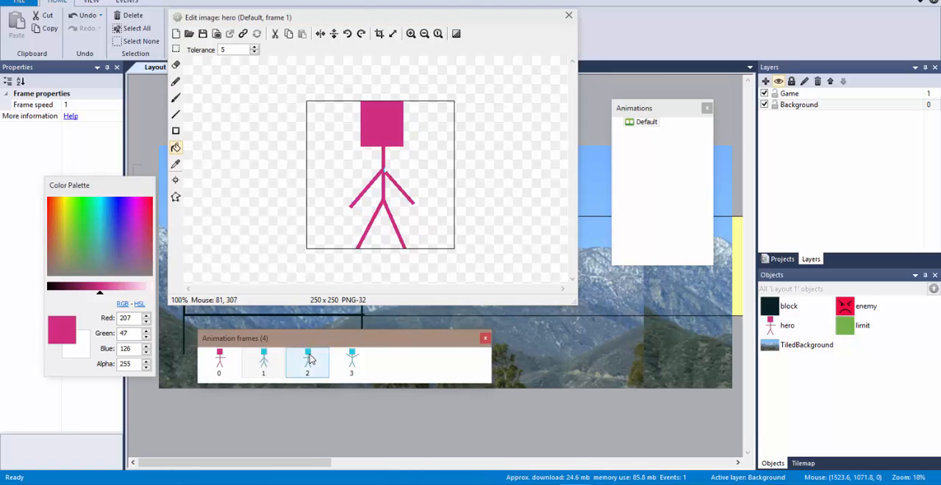
pyautogui.click(385, 129)
pyautogui.click(308, 363)
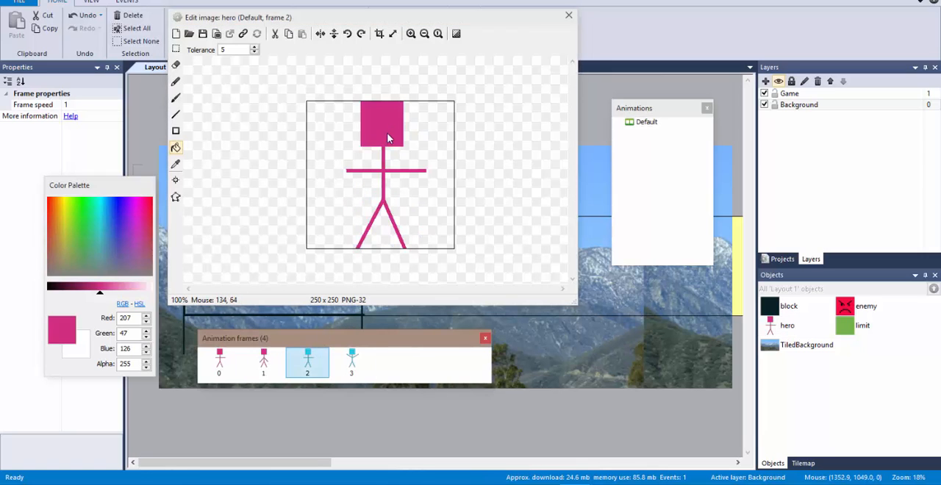
pyautogui.click(352, 361)
pyautogui.click(385, 132)
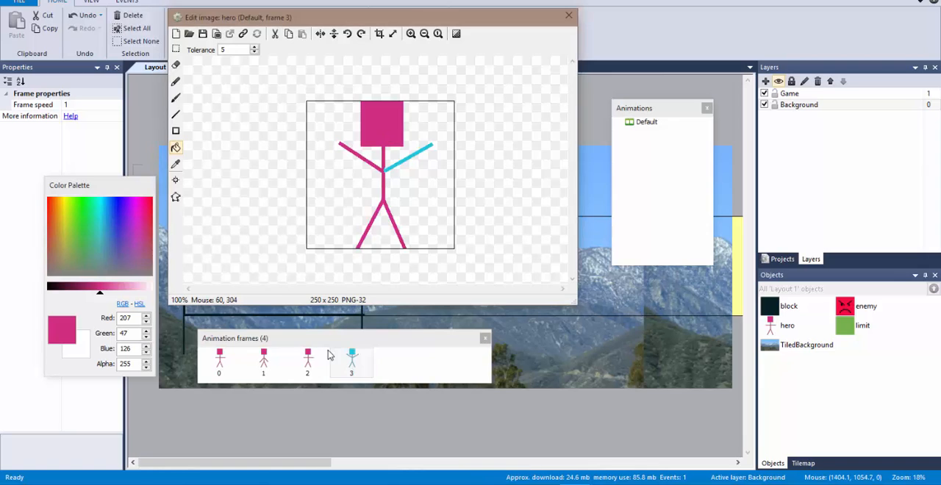
pyautogui.click(402, 162)
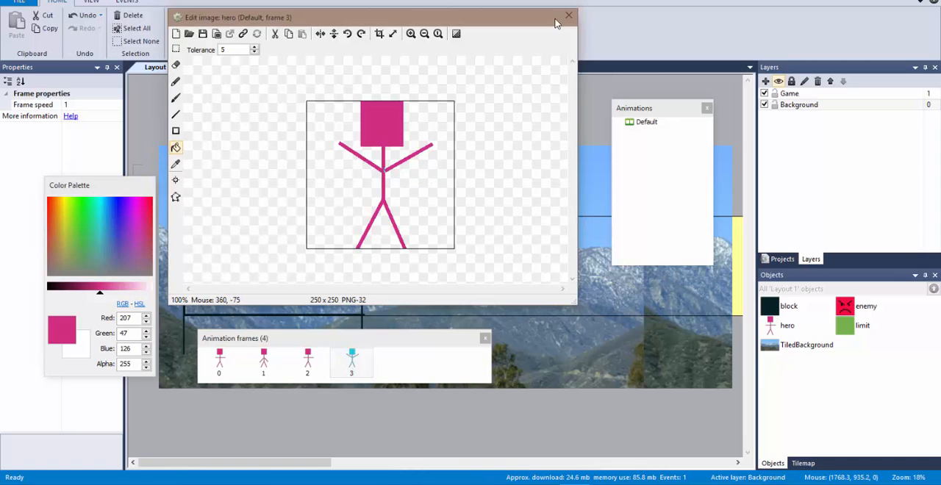
pyautogui.click(569, 16)
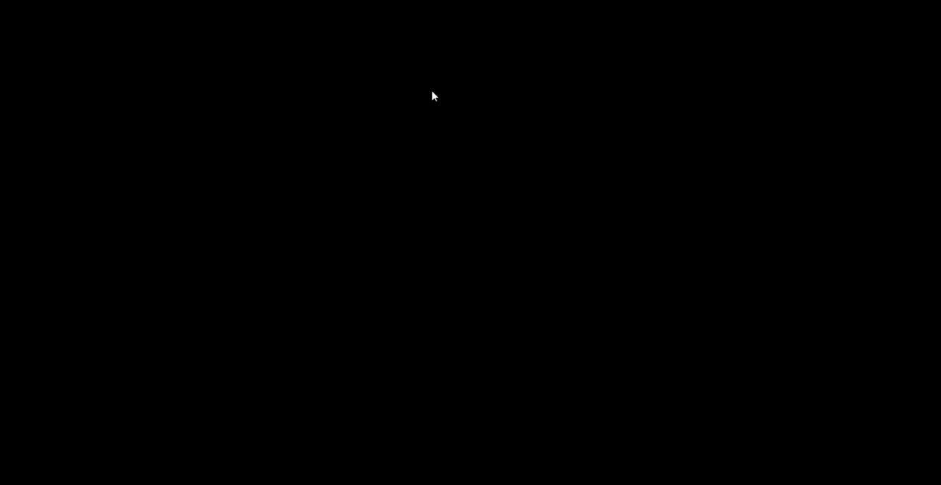
# Test moving and jumping the pink hero across the platforms and the ground in the running preview, and close the preview
pyautogui.press('Right')
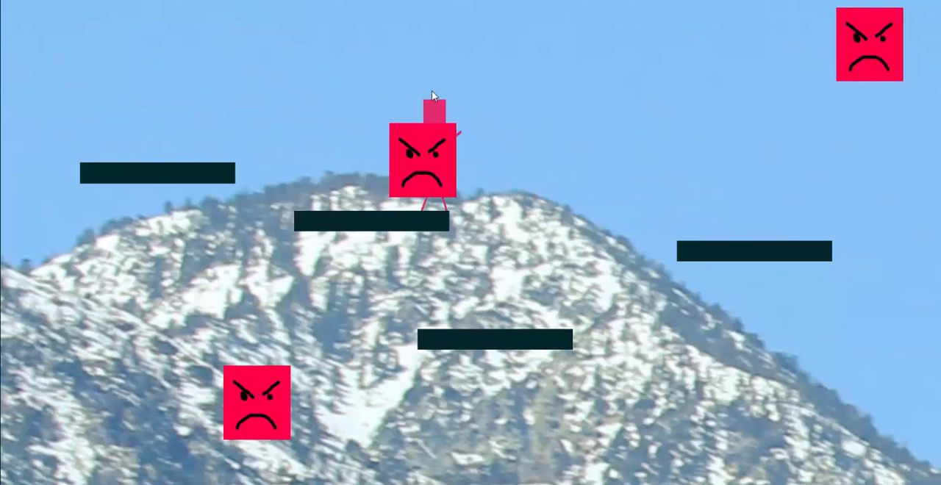
pyautogui.press('Right')
pyautogui.press('Right')
pyautogui.press('Up')
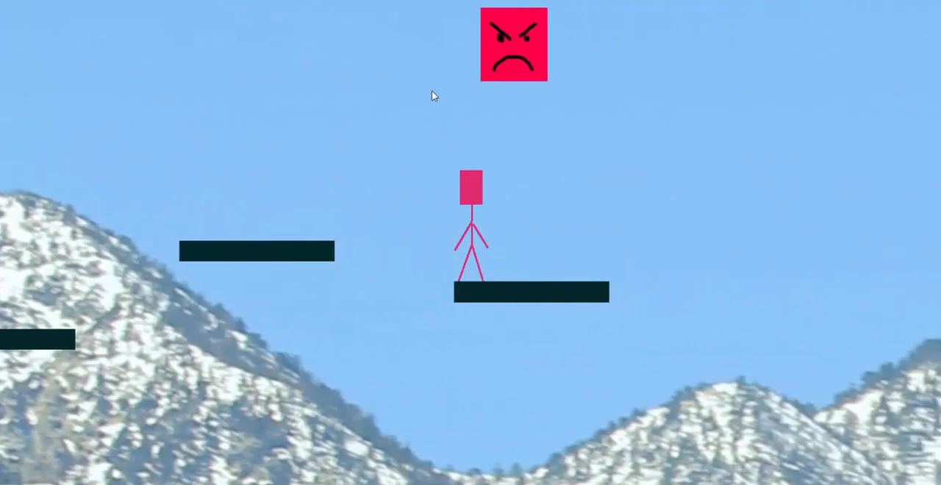
pyautogui.press('Up')
pyautogui.press('Right')
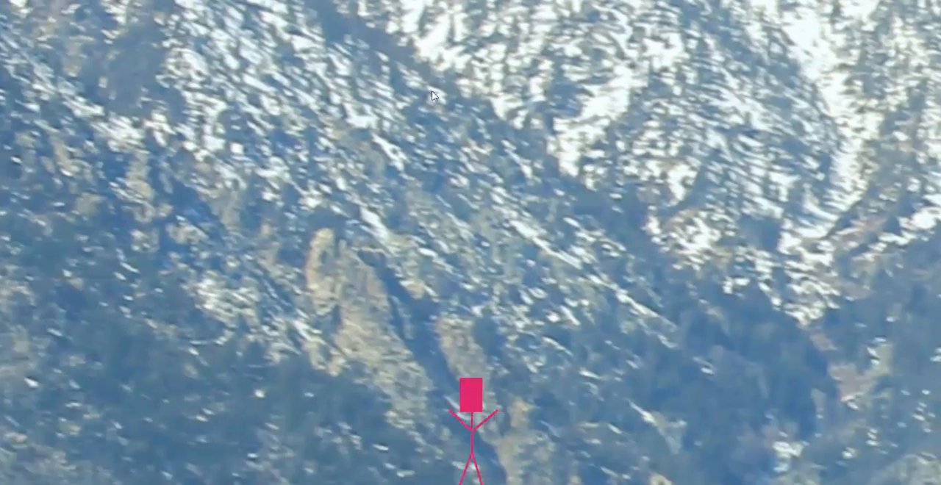
pyautogui.press('Left')
pyautogui.press('Up')
pyautogui.press('Up')
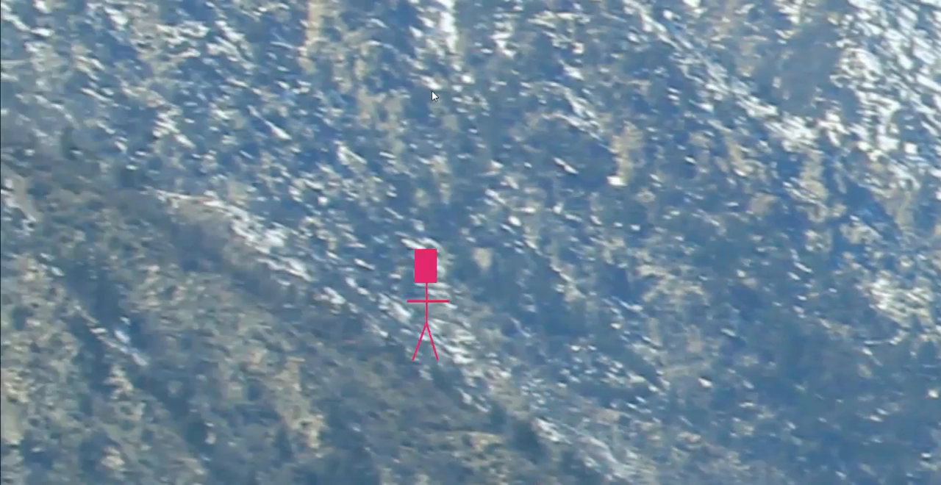
pyautogui.press('Right')
pyautogui.press('Up')
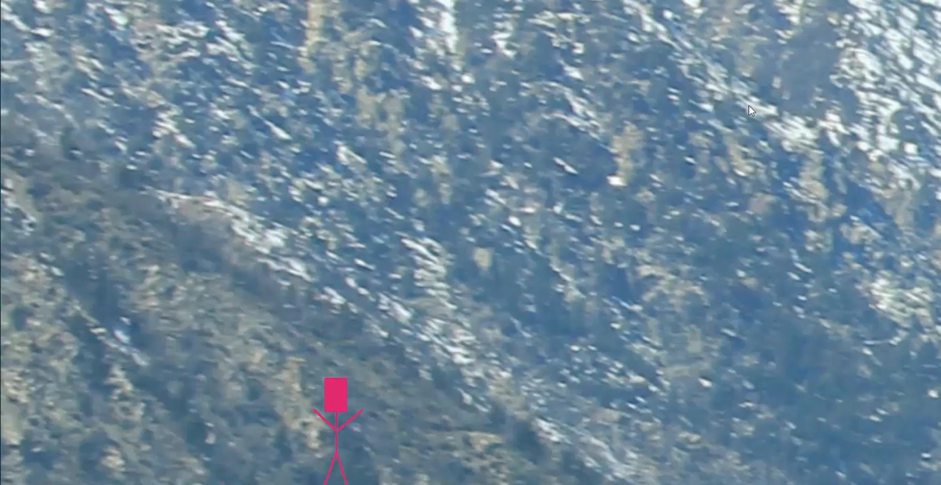
pyautogui.hotkey('alt', 'F4')
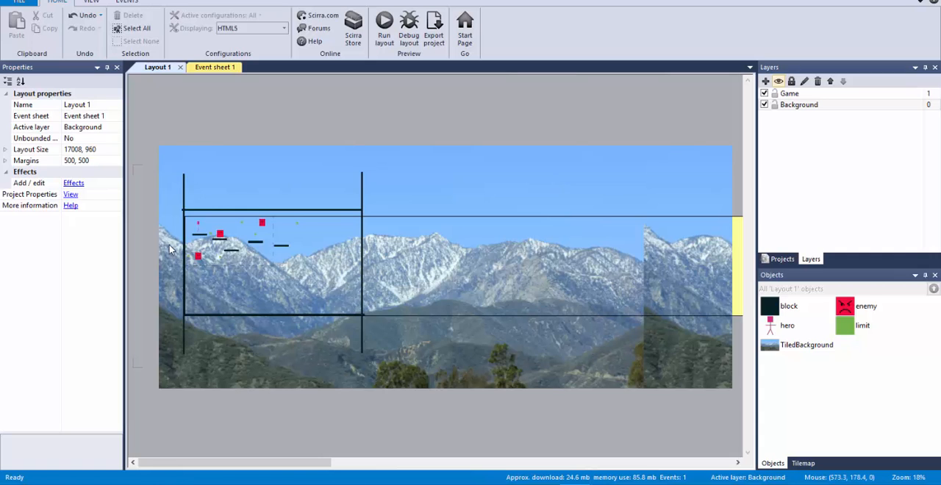
# Examine the hero, enemies and platforms at the start of the layout against the mountain background
pyautogui.keyDown('ctrl'); pyautogui.scroll(1, 235, 237); pyautogui.keyUp('ctrl')
pyautogui.keyDown('ctrl'); pyautogui.scroll(2, 237, 237); pyautogui.keyUp('ctrl')
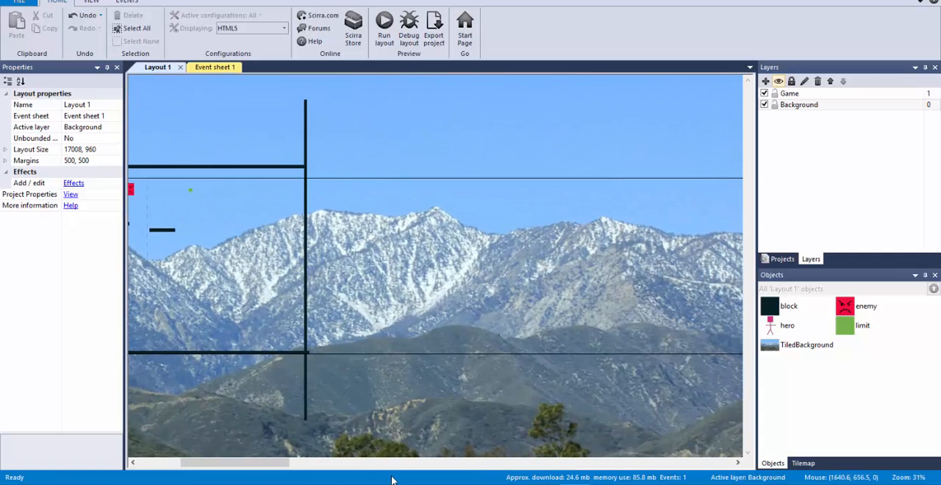
pyautogui.moveTo(253, 464); pyautogui.dragTo(210, 464)
pyautogui.keyDown('ctrl'); pyautogui.scroll(1, 310, 329); pyautogui.keyUp('ctrl')
pyautogui.keyDown('ctrl'); pyautogui.scroll(1, 311, 328); pyautogui.keyUp('ctrl')
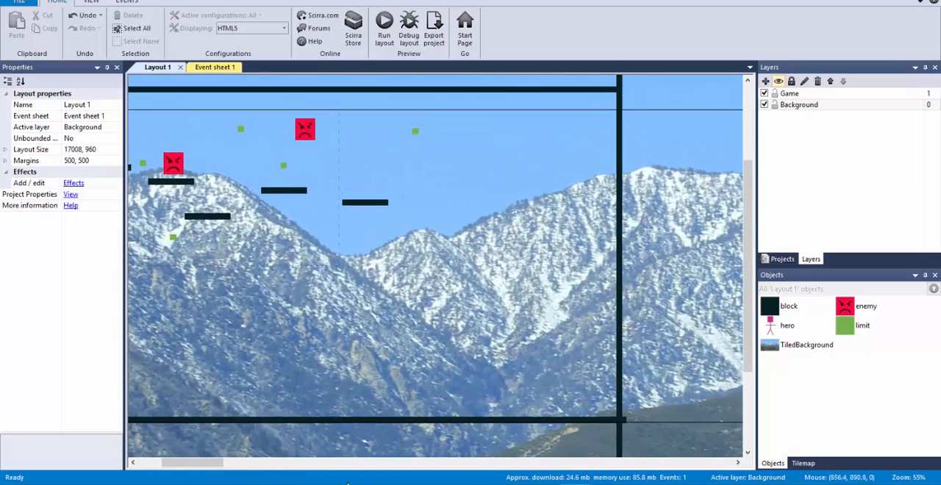
pyautogui.keyDown('ctrl'); pyautogui.scroll(1, 398, 313); pyautogui.keyUp('ctrl')
pyautogui.scroll(1, 492, 264)
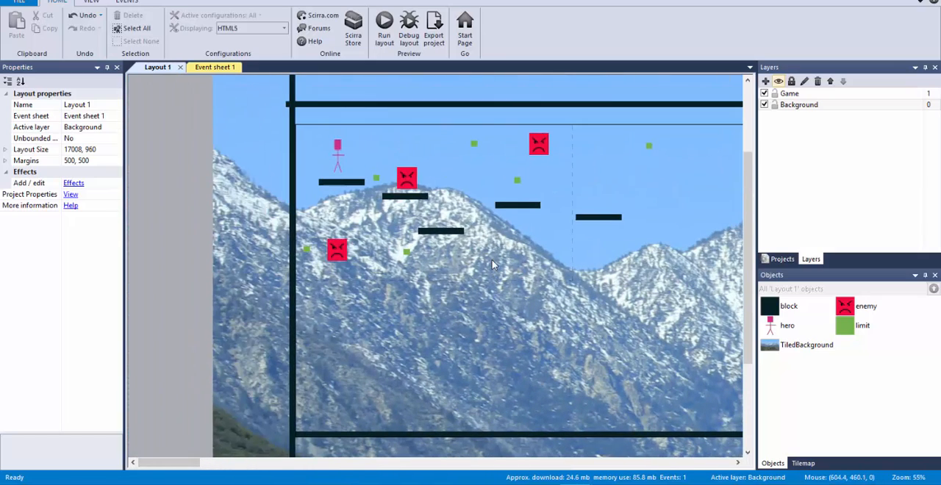
pyautogui.scroll(-1, 492, 265)
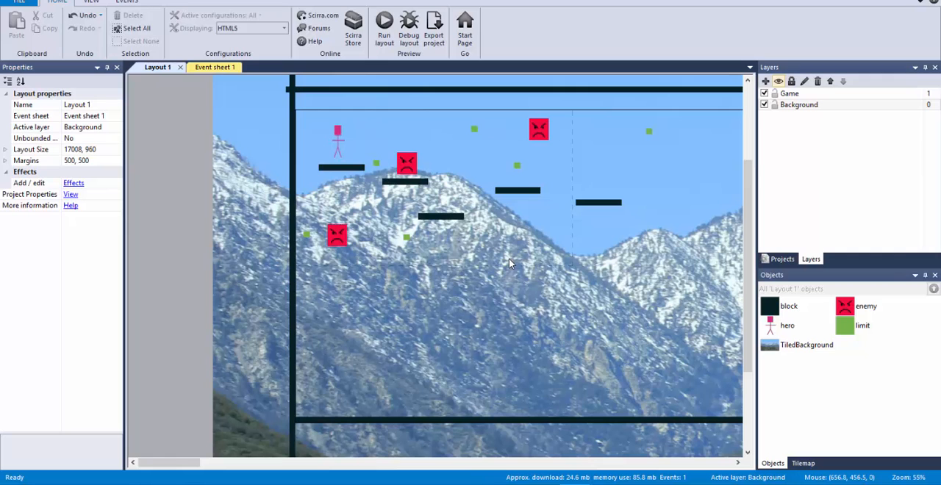
pyautogui.keyDown('ctrl'); pyautogui.scroll(2, 510, 263); pyautogui.keyUp('ctrl')
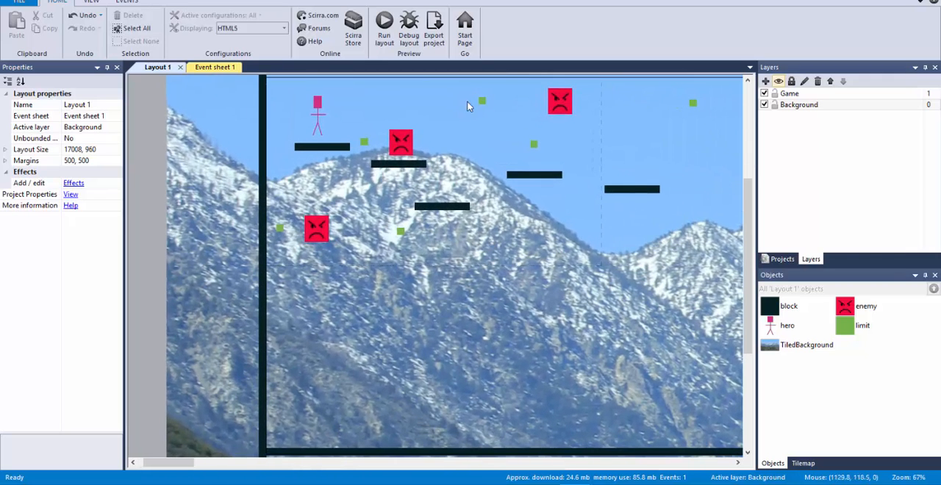
# Toggle the Background layer's visibility in the editor and leave the layer hidden
pyautogui.click(763, 104)
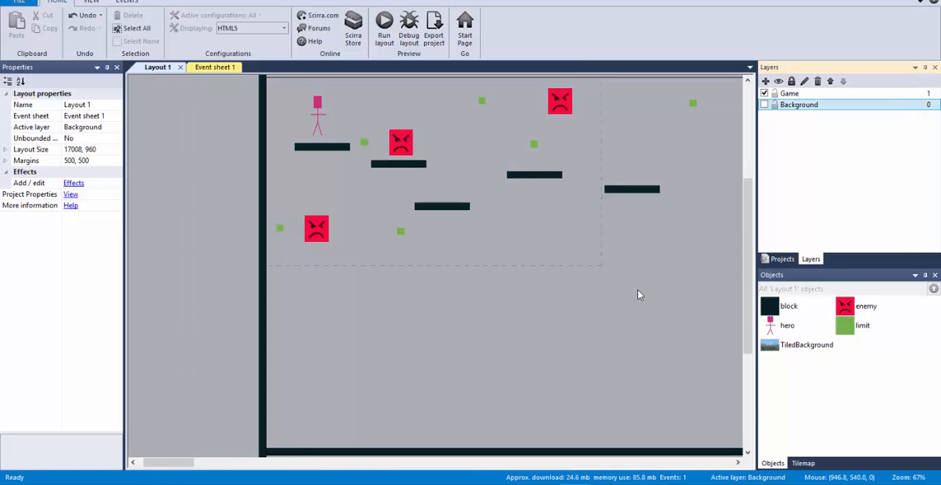
pyautogui.click(764, 104)
pyautogui.click(764, 105)
pyautogui.click(764, 104)
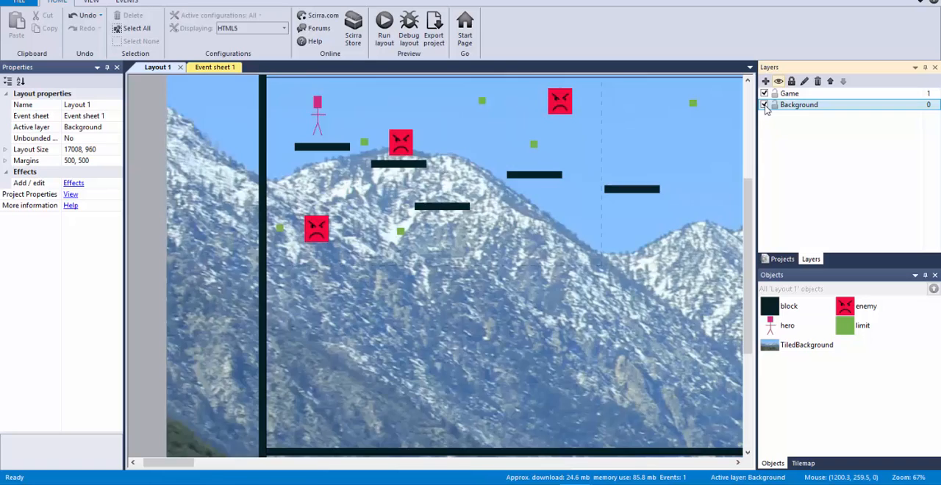
pyautogui.click(763, 105)
pyautogui.click(763, 105)
pyautogui.click(764, 104)
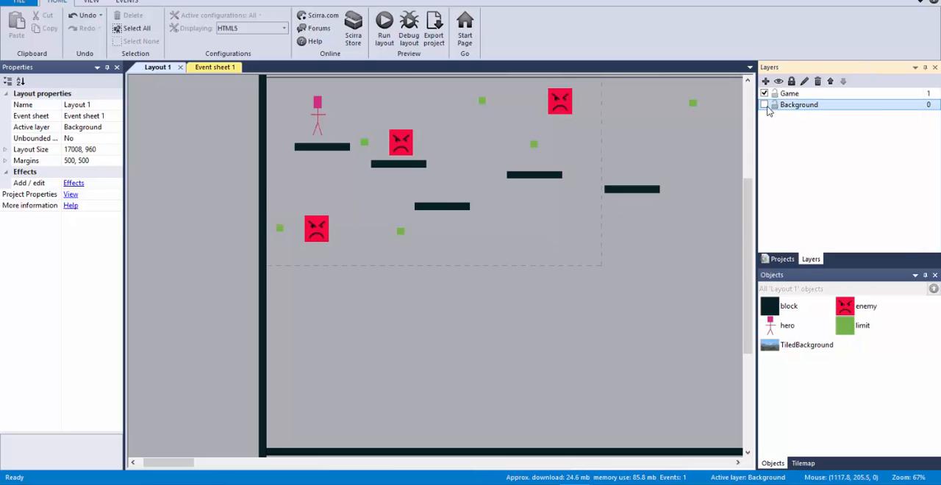
pyautogui.click(764, 104)
pyautogui.click(764, 104)
pyautogui.scroll(2, 719, 188)
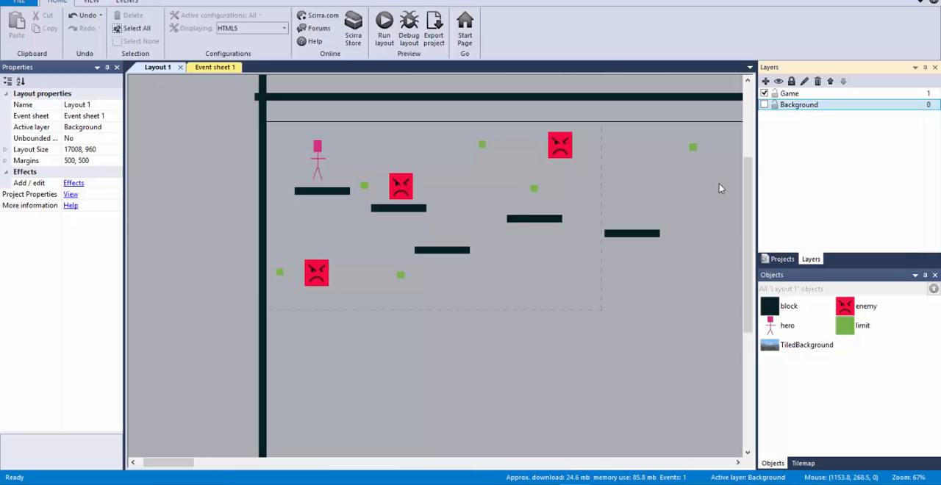
# Add a new layer above the Game layer and name it UI
pyautogui.click(765, 80)
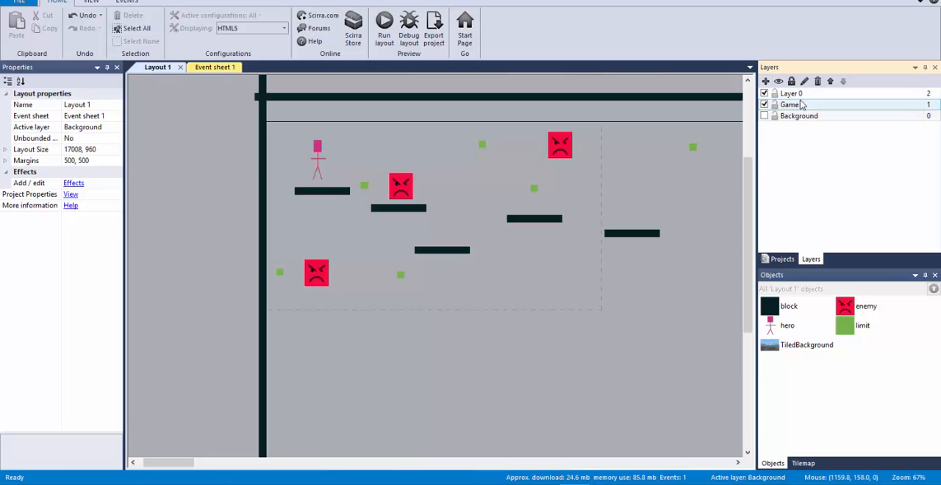
pyautogui.click(796, 94)
pyautogui.click(83, 105)
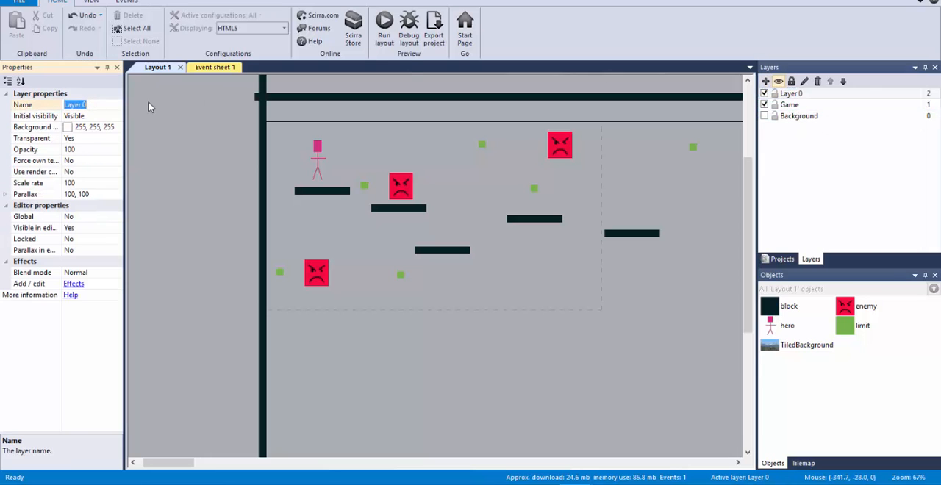
pyautogui.write('UI')
pyautogui.press('Return')
# Insert a Text object on the UI layer at about 341, 14, between the hero and the upper enemy
pyautogui.doubleClick(195, 139)
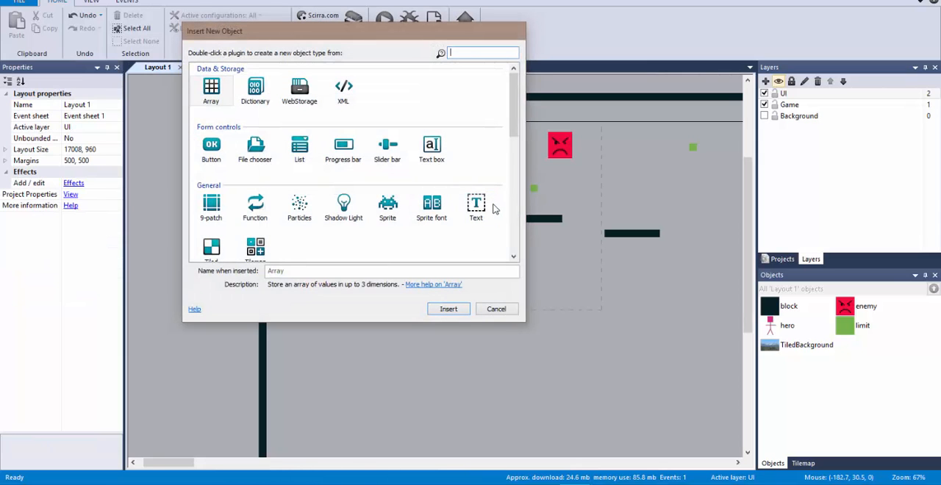
pyautogui.click(479, 207)
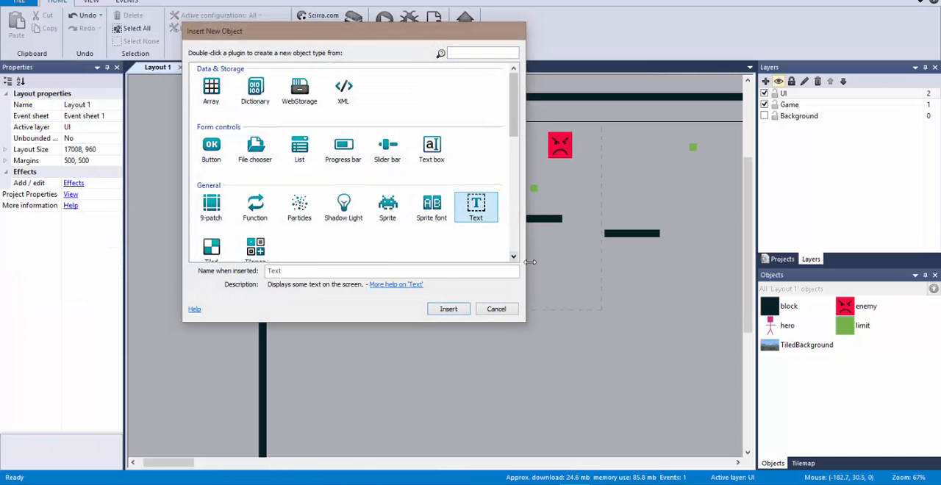
pyautogui.click(450, 310)
pyautogui.click(399, 128)
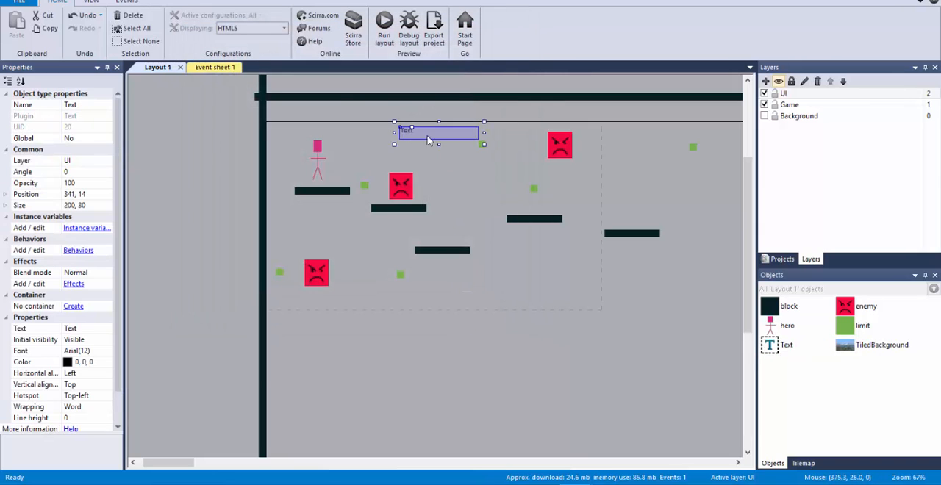
# Set the text object's colour to red (255, 0, 0) and its displayed text to "Score :0"
pyautogui.click(111, 362)
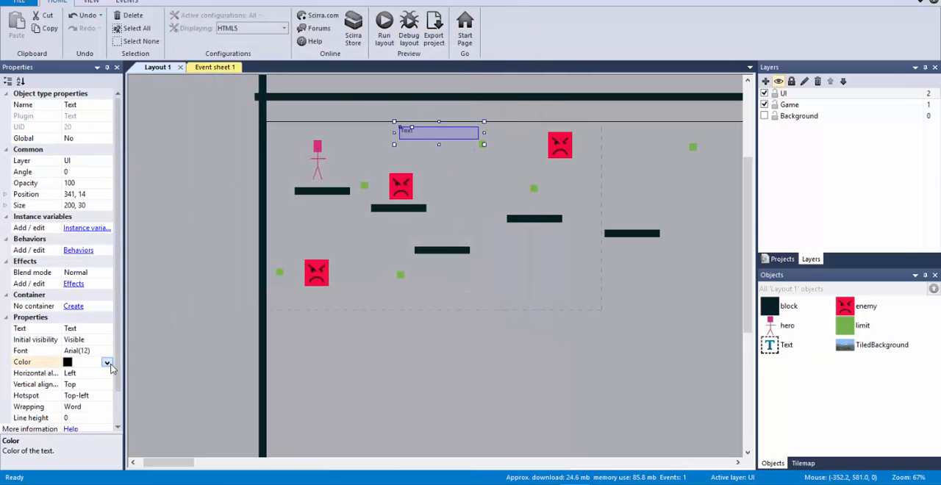
pyautogui.click(106, 362)
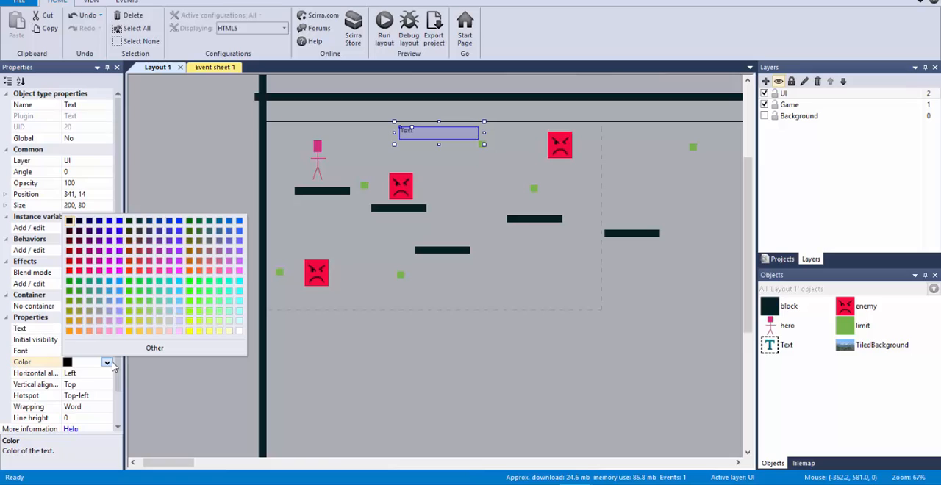
pyautogui.click(70, 270)
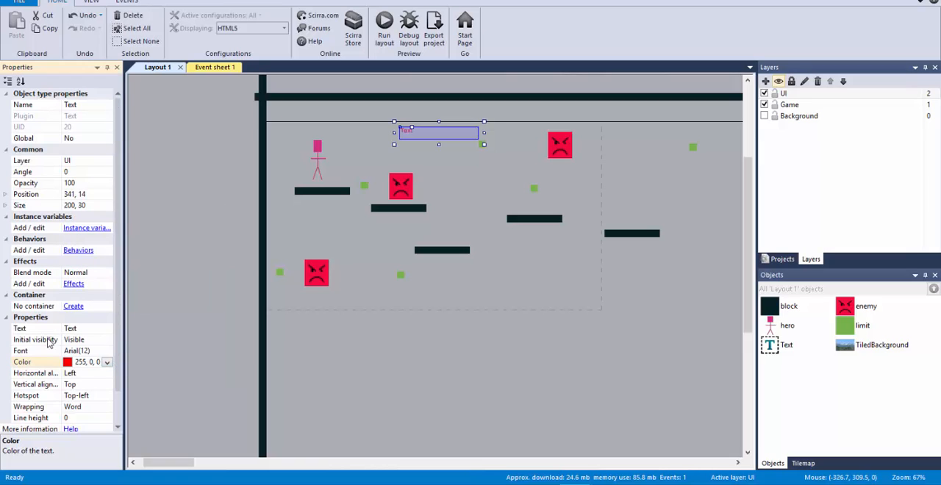
pyautogui.click(74, 328)
pyautogui.write('Score :0')
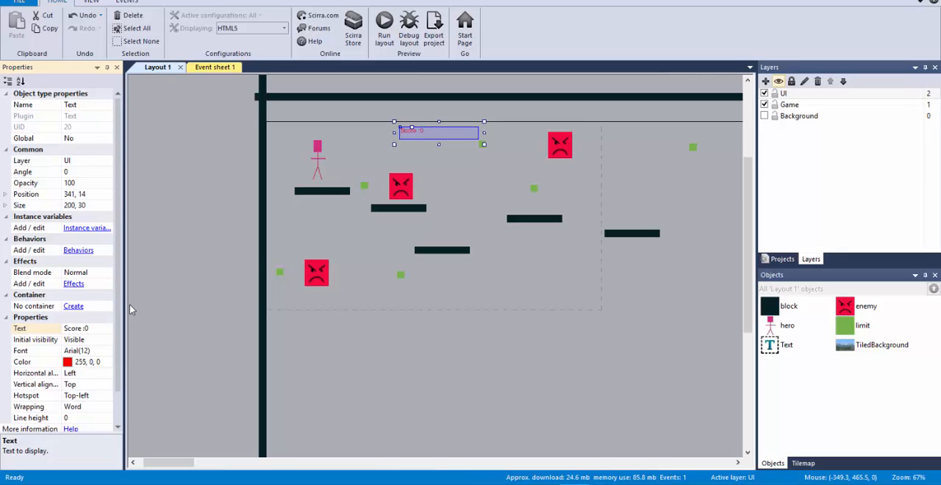
# Rename the text object as ScoreText
pyautogui.click(92, 109)
pyautogui.click(91, 108)
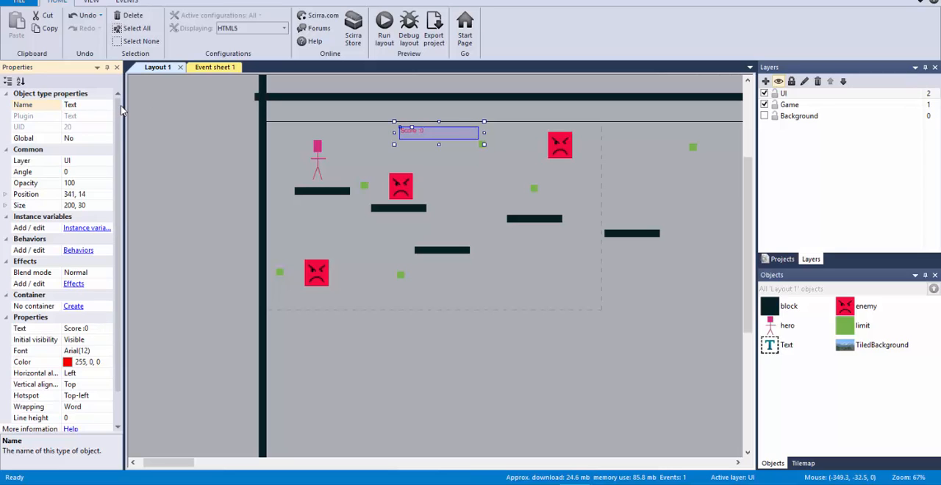
pyautogui.press('Home')
pyautogui.write('Score')
pyautogui.press('Return')
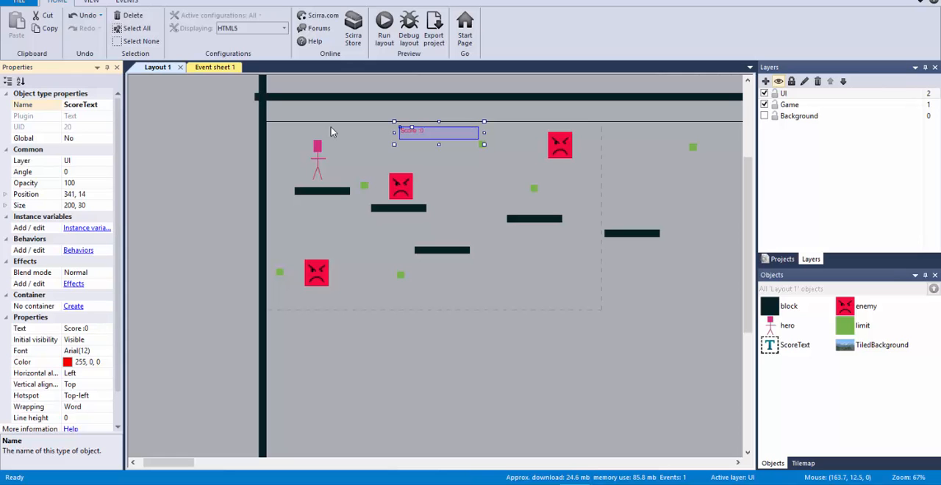
# Run the layout, move and jump the hero in both directions to check how the score text follows the view, and close the preview
pyautogui.hotkey('alt', 'Tab')
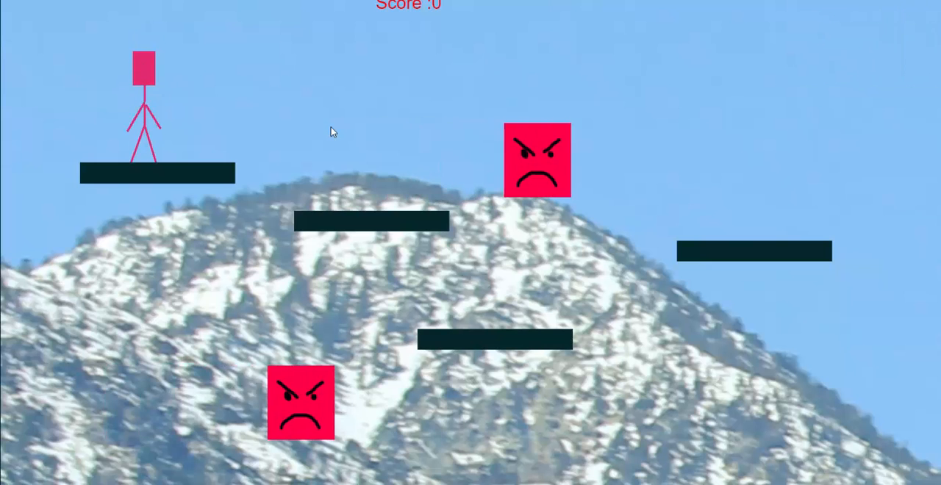
pyautogui.press('Right')
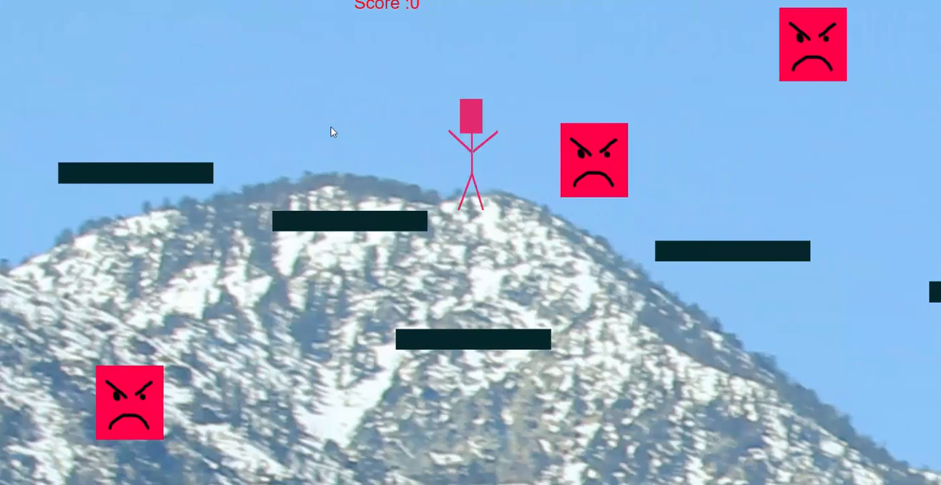
pyautogui.press('Left')
pyautogui.press('Right')
pyautogui.press('Up')
pyautogui.press('Up')
pyautogui.press('Left')
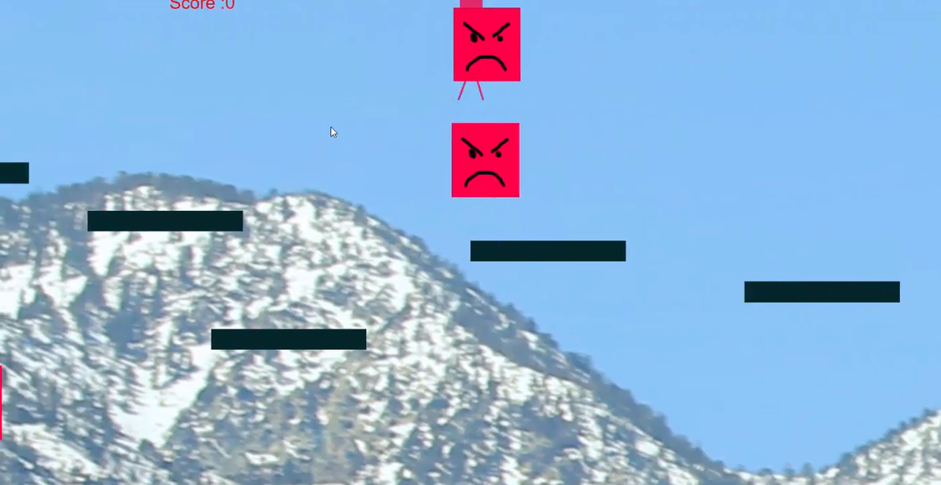
pyautogui.press('Right')
pyautogui.press('Up')
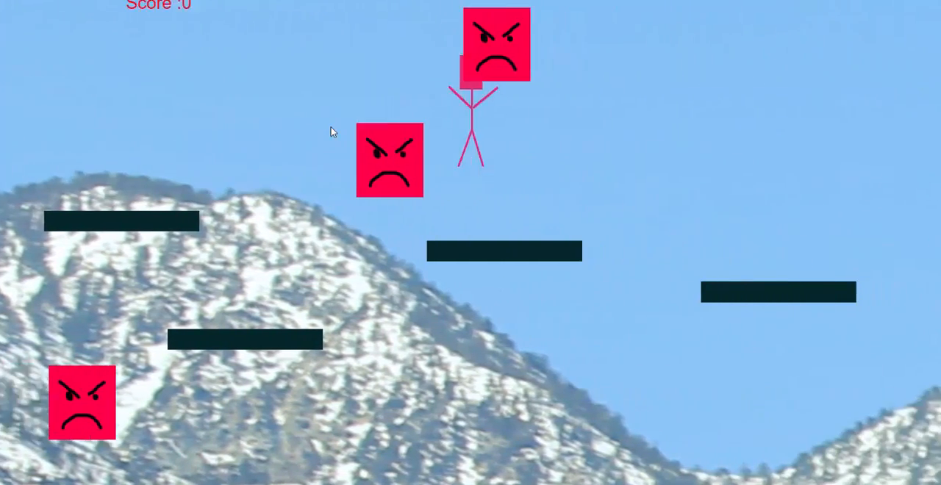
pyautogui.press('Up')
pyautogui.press('Left')
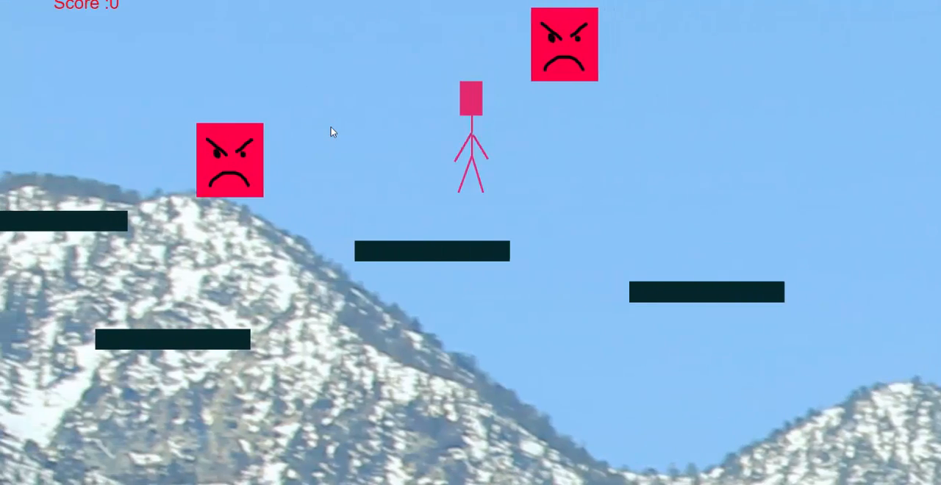
pyautogui.press('Up')
pyautogui.press('Left')
pyautogui.press('Up')
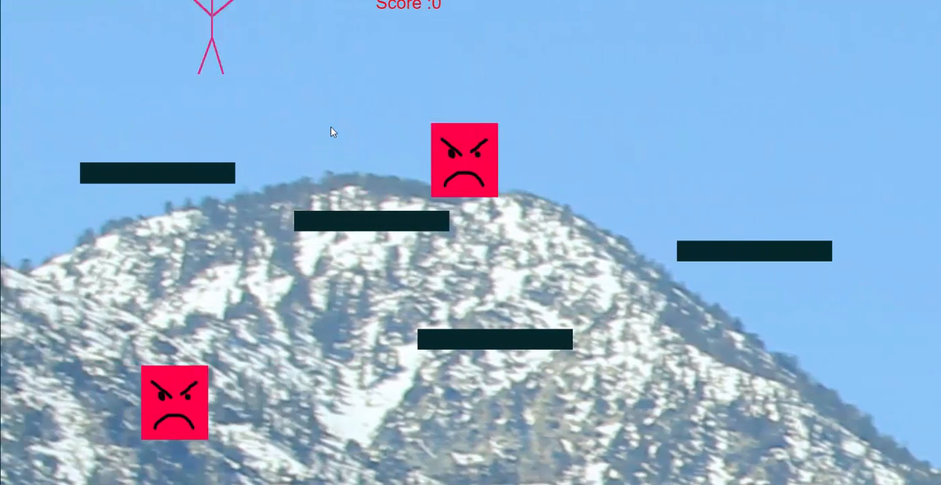
pyautogui.press('Right')
pyautogui.press('Up')
pyautogui.press('Up')
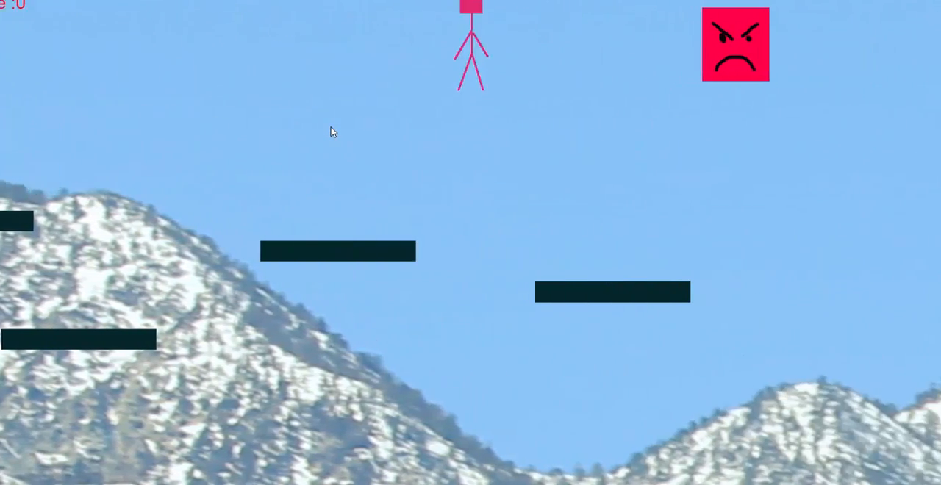
pyautogui.press('Up')
pyautogui.press('Left')
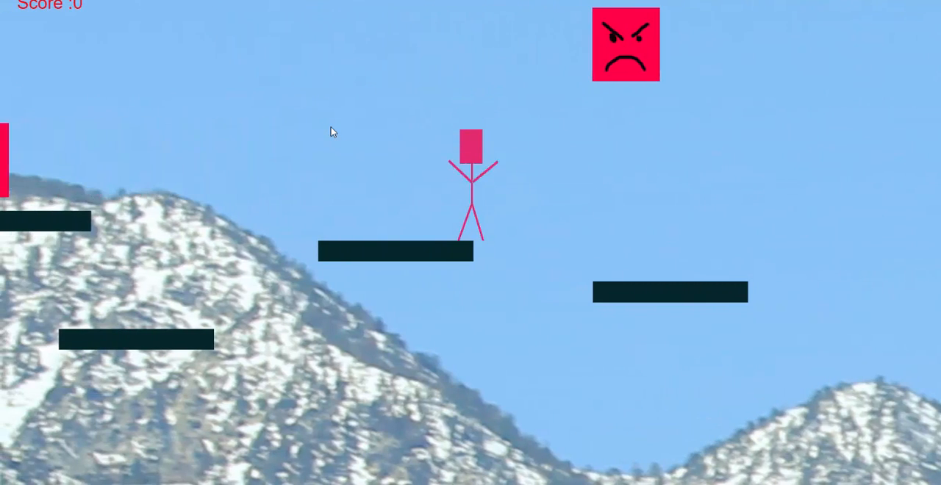
pyautogui.hotkey('alt', 'F4')
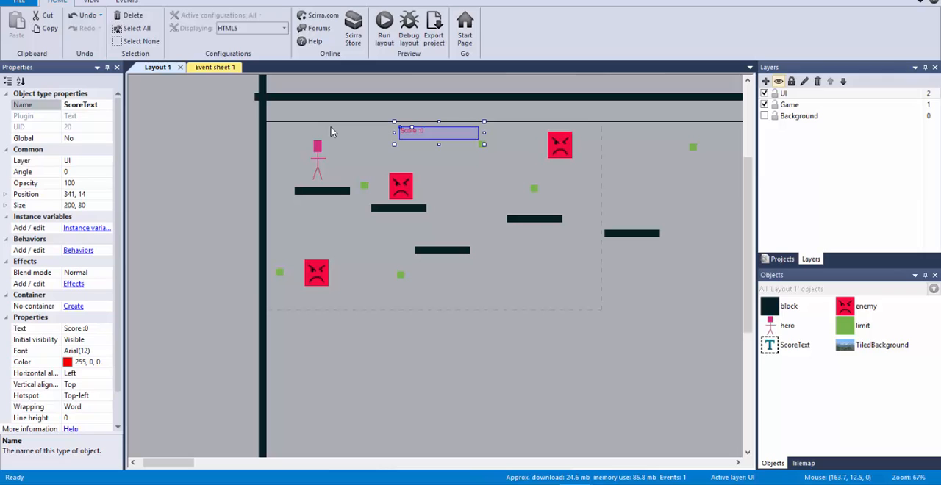
# Shift the hero slightly to 112, 102 and set the UI layer's parallax to 0, 0
pyautogui.moveTo(317, 153)
pyautogui.mouseDown()
pyautogui.moveTo(562, 155)
pyautogui.moveTo(420, 163)
pyautogui.moveTo(311, 150)
pyautogui.moveTo(311, 159)
pyautogui.mouseUp()
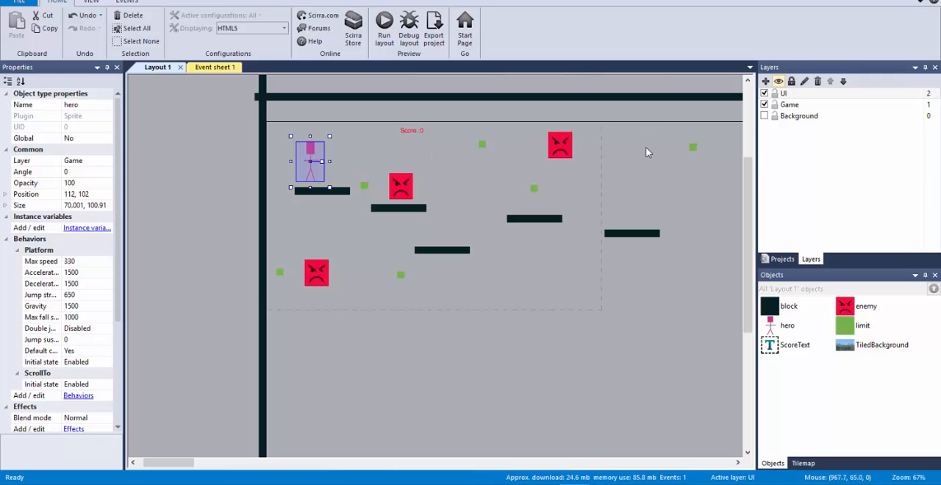
pyautogui.click(786, 96)
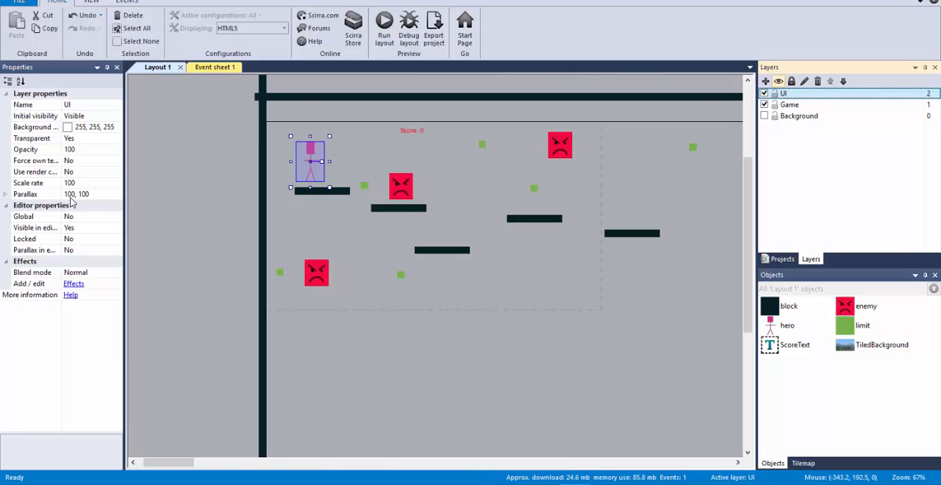
pyautogui.click(95, 195)
pyautogui.write('0')
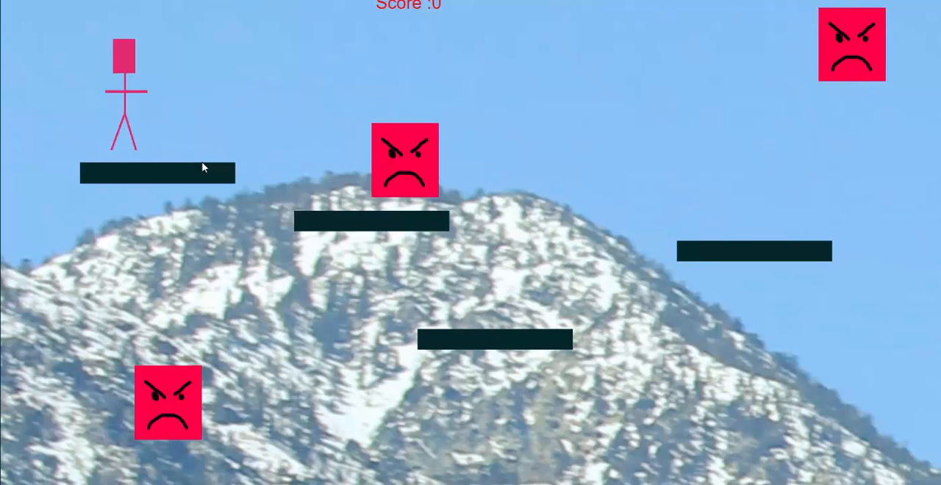
# Run the layout, move and jump the hero in both directions to check the score text's position on screen, and leave the preview
pyautogui.press('Right')
pyautogui.press('Right')
pyautogui.press('Up')
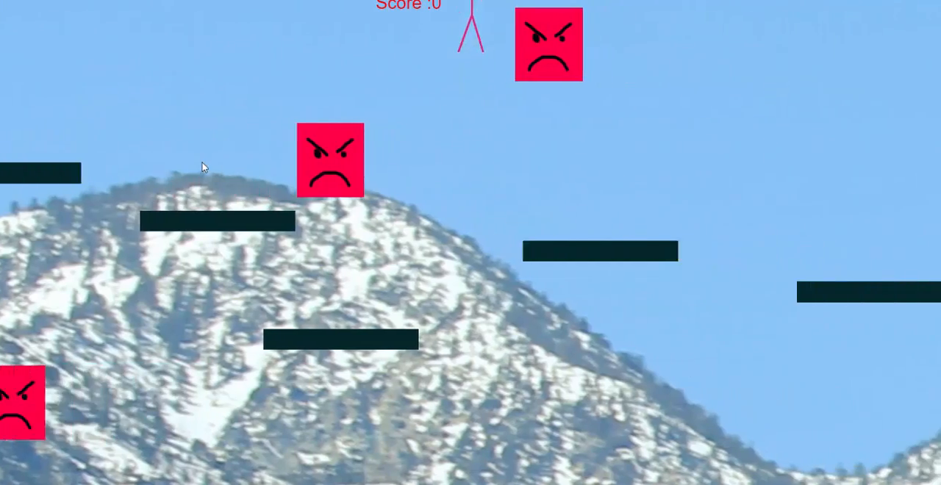
pyautogui.press('Up')
pyautogui.press('Right')
pyautogui.press('Up')
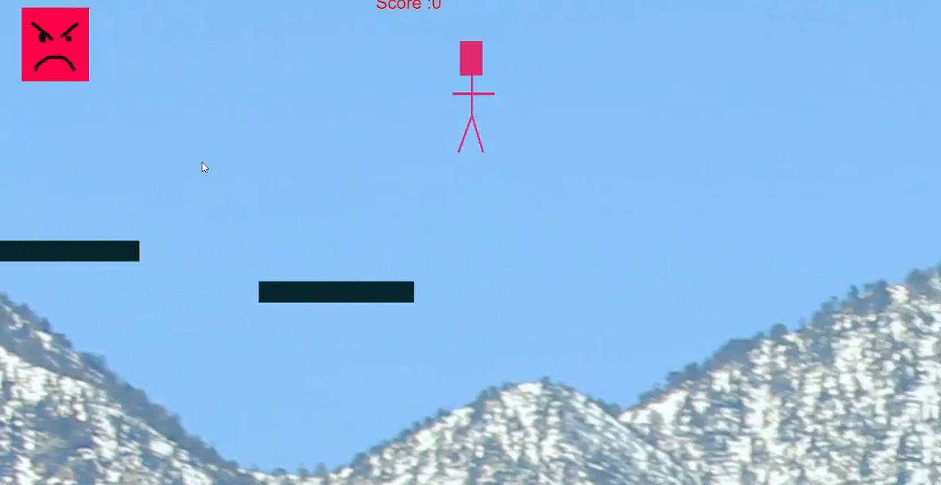
pyautogui.press('Right')
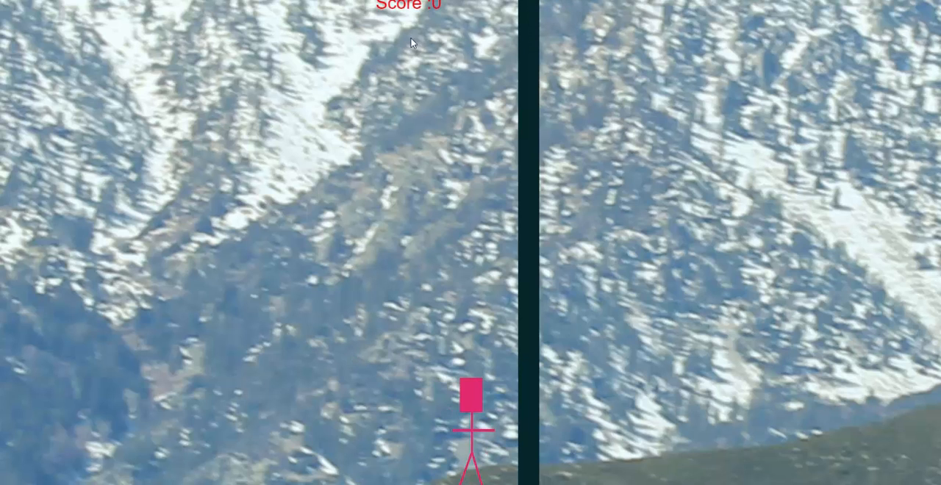
pyautogui.press('Left')
pyautogui.press('Left')
pyautogui.press('Up')
pyautogui.press('Up')
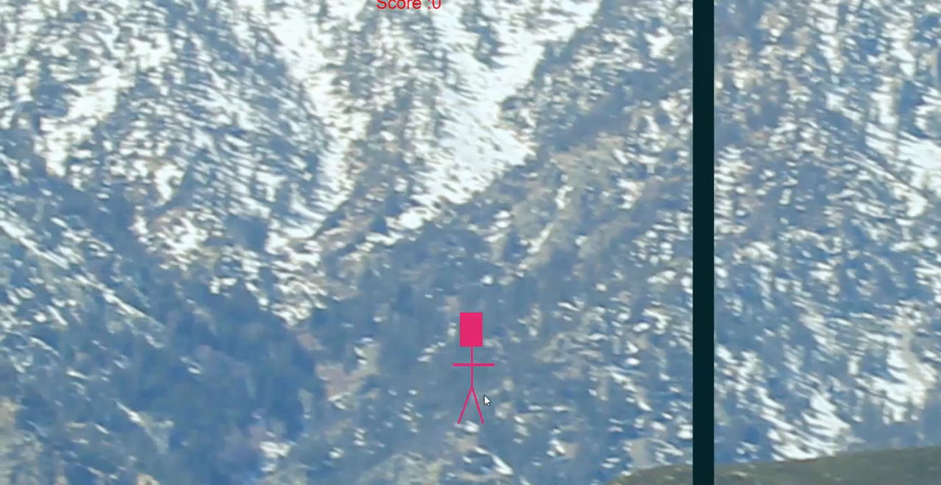
pyautogui.press('Left')
pyautogui.press('Up')
pyautogui.press('Up')
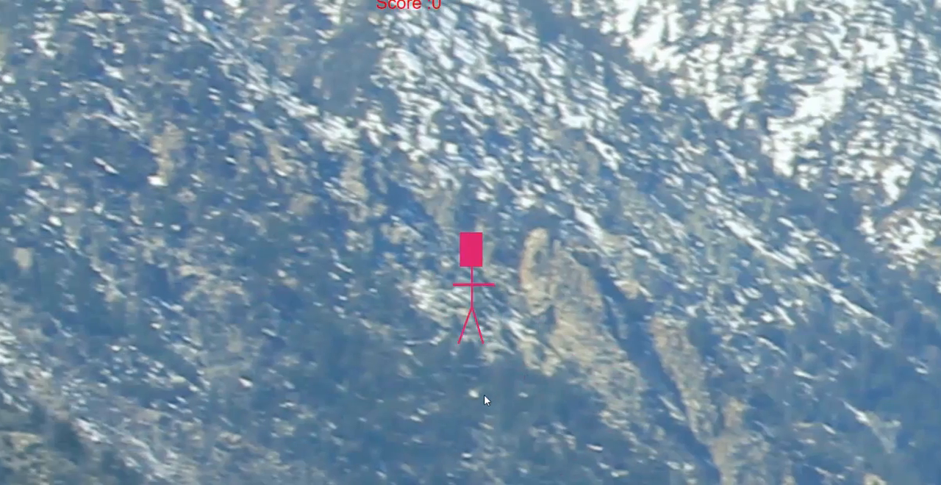
pyautogui.press('Left')
pyautogui.press('Up')
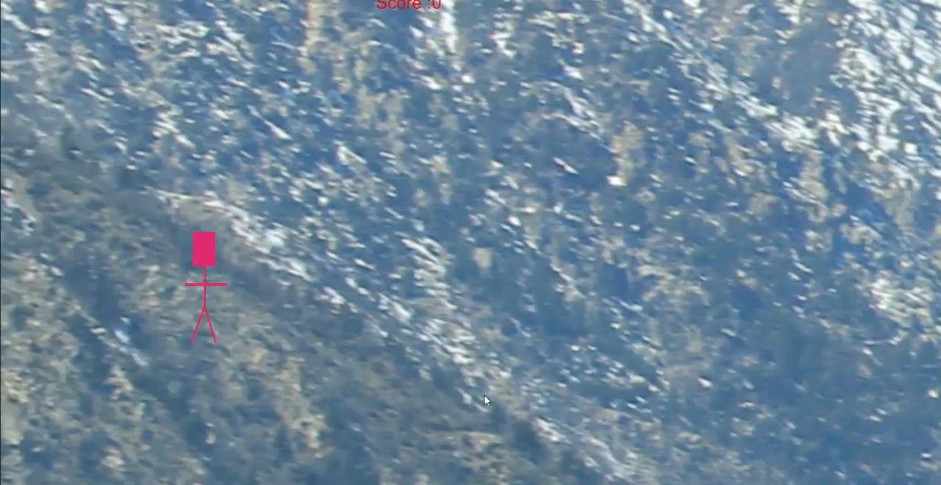
pyautogui.press('Right')
pyautogui.press('Right')
pyautogui.press('Up')
pyautogui.press('Up')
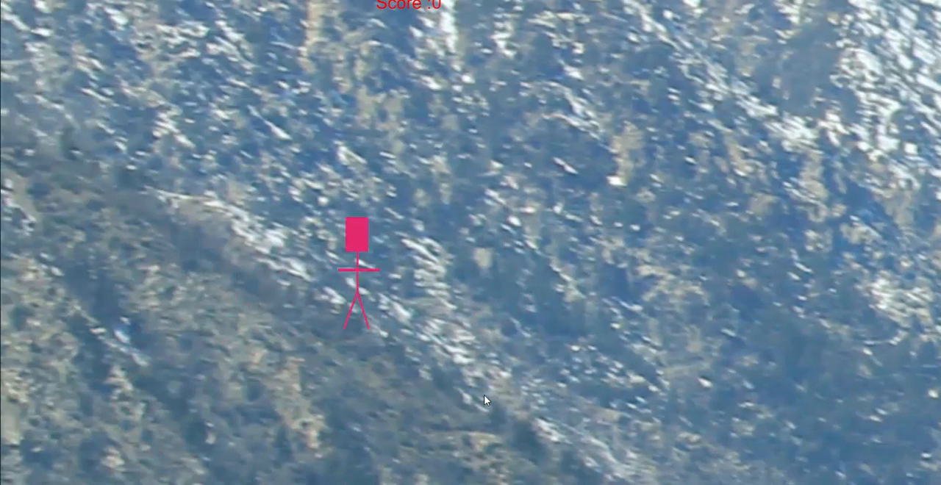
pyautogui.press('Right')
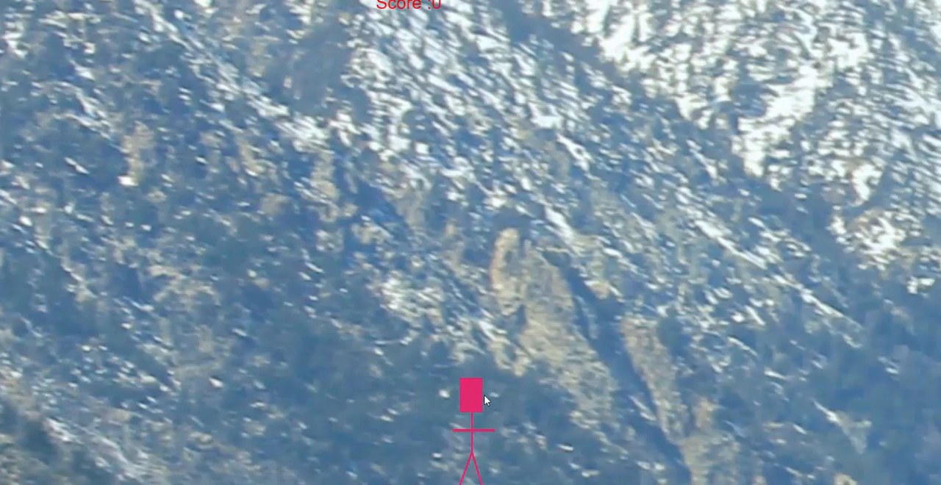
pyautogui.press('Up')
pyautogui.hotkey('alt', 'Tab')
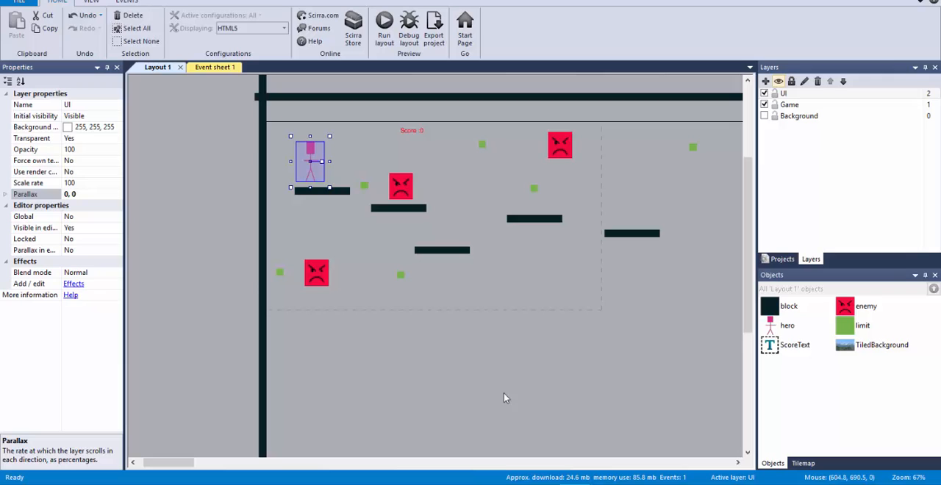
# Insert a Sprite object on the UI layer at about 725, 298 and fill its image with yellow-green (216, 245, 9)
pyautogui.click(422, 130)
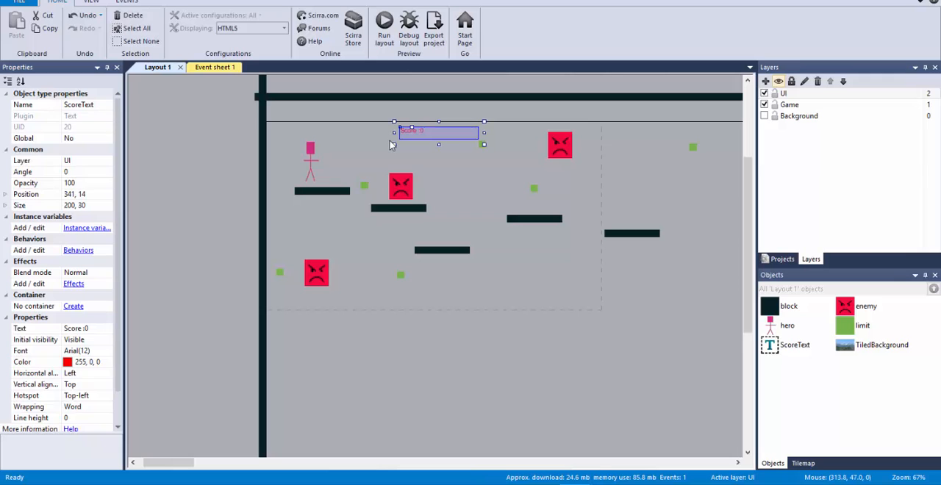
pyautogui.click(474, 284)
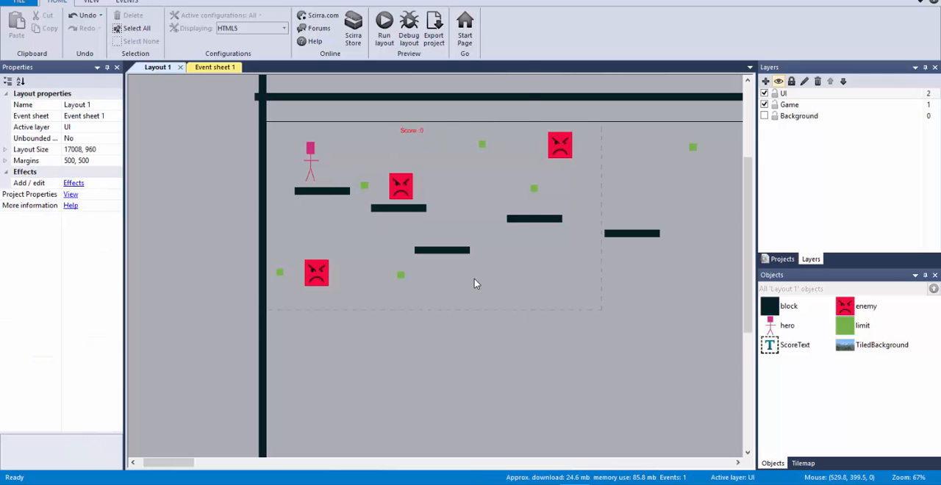
pyautogui.doubleClick(474, 284)
pyautogui.click(401, 215)
pyautogui.doubleClick(401, 215)
pyautogui.click(550, 237)
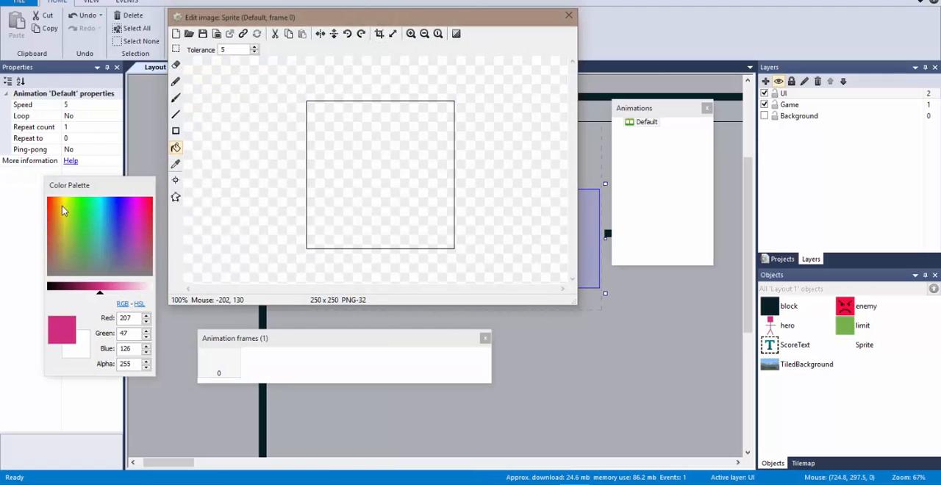
pyautogui.click(67, 203)
pyautogui.click(368, 193)
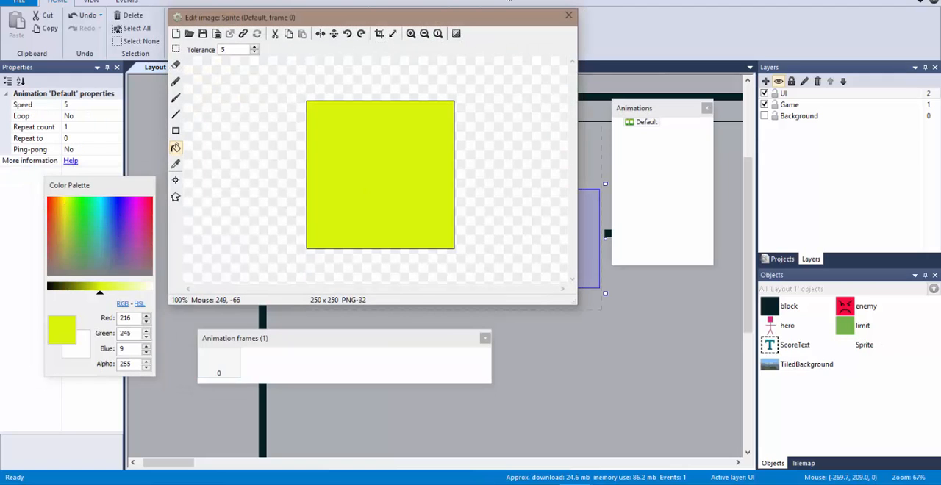
pyautogui.click(568, 15)
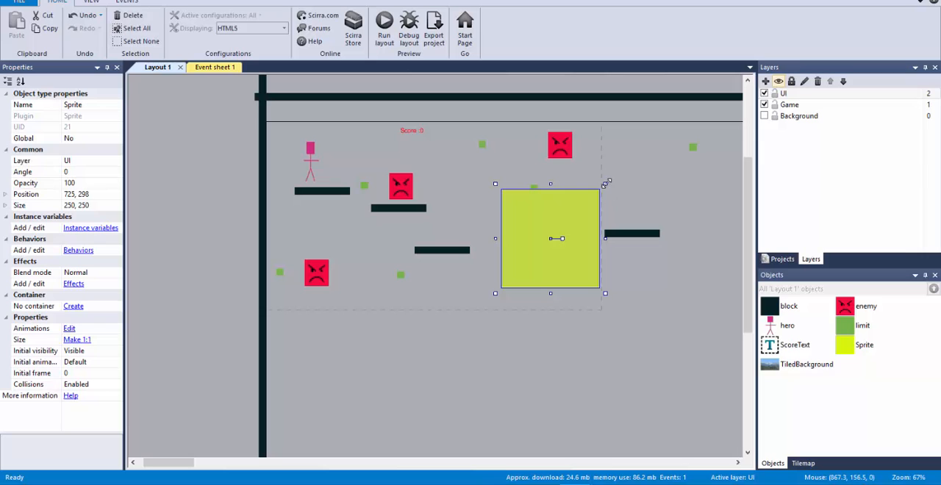
# Shrink the new sprite to about 67 by 67 and refill its image with warm yellow (245, 236, 61)
pyautogui.moveTo(605, 182); pyautogui.dragTo(534, 255)
pyautogui.doubleClick(500, 282)
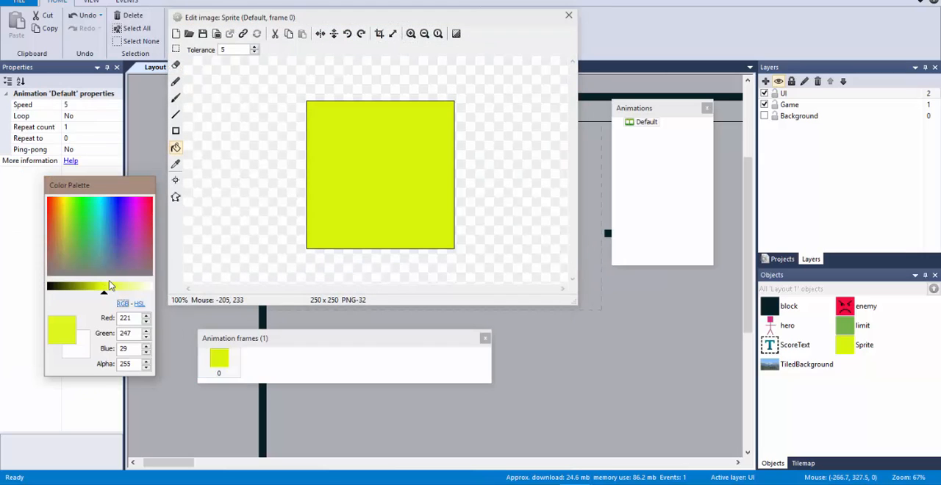
pyautogui.click(64, 211)
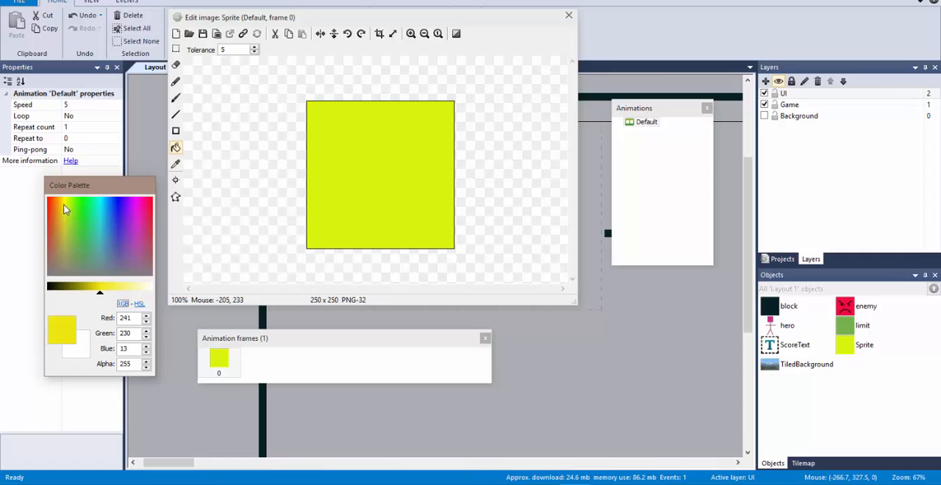
pyautogui.click(110, 286)
pyautogui.click(342, 242)
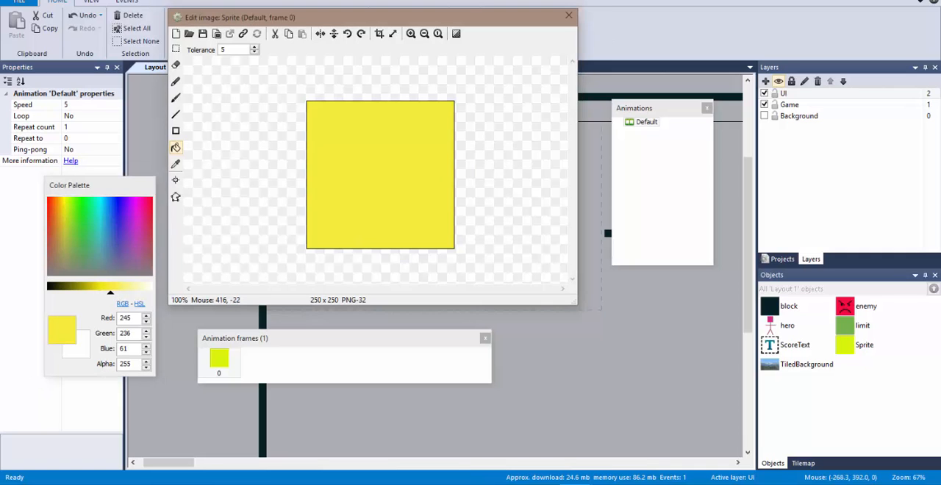
pyautogui.click(568, 15)
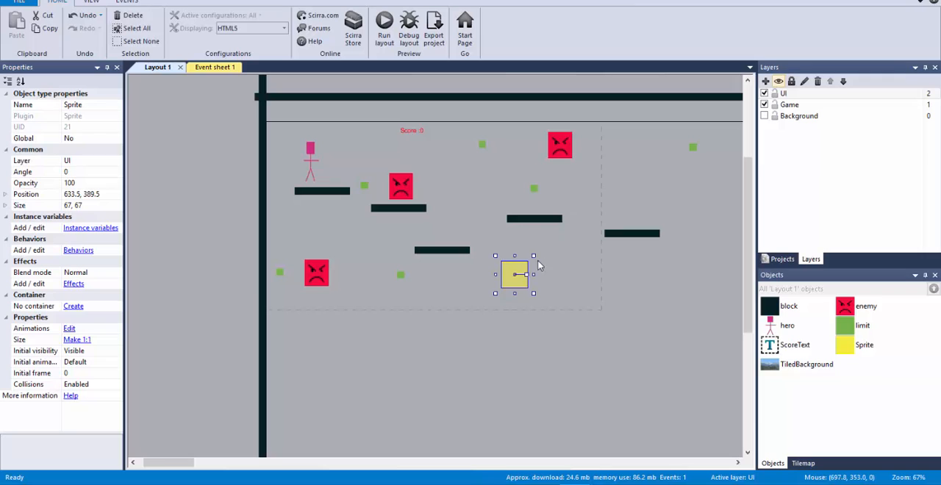
# Shrink the yellow sprite to about 45 by 49 and spread five instances over the platforms and the area below them
pyautogui.moveTo(533, 256); pyautogui.dragTo(669, 430)
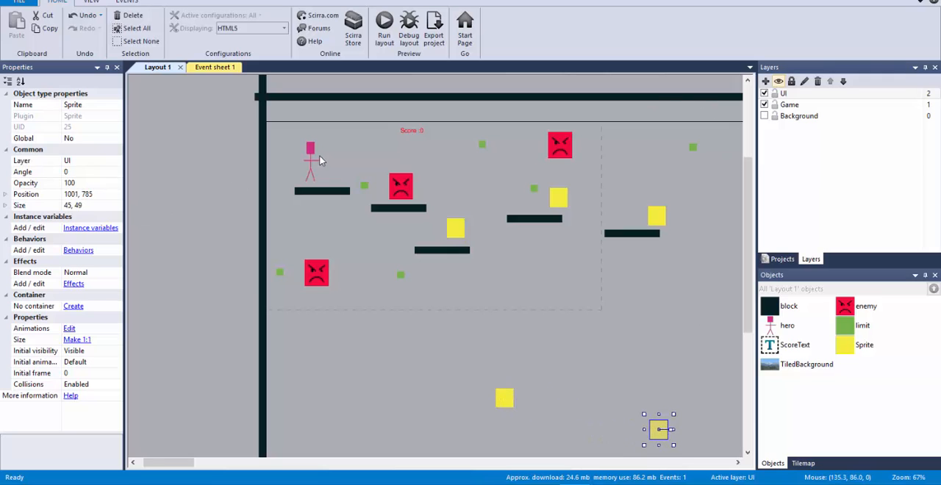
# Move the hero along its platform towards the nearest enemy, to about 174, 114
pyautogui.moveTo(319, 157)
pyautogui.mouseDown()
pyautogui.moveTo(426, 147)
pyautogui.moveTo(457, 216)
pyautogui.moveTo(386, 162)
pyautogui.moveTo(320, 163)
pyautogui.moveTo(329, 158)
pyautogui.mouseUp()
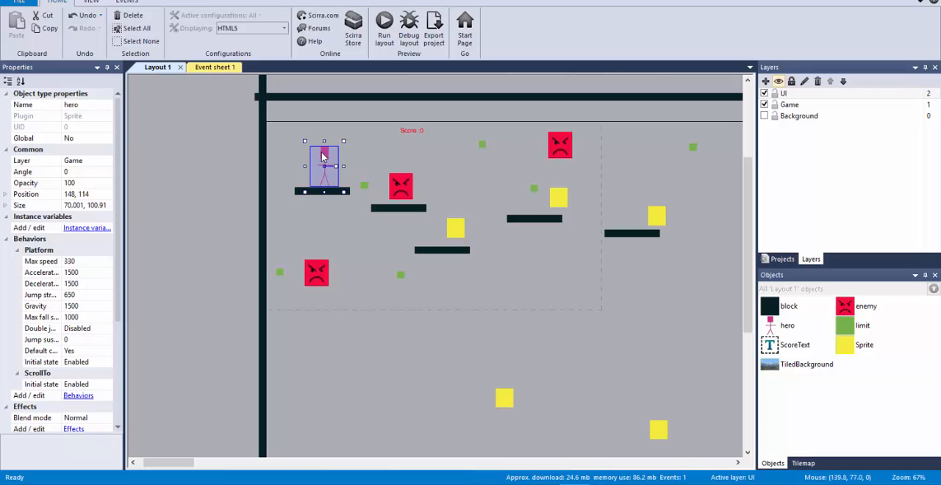
pyautogui.click(406, 194)
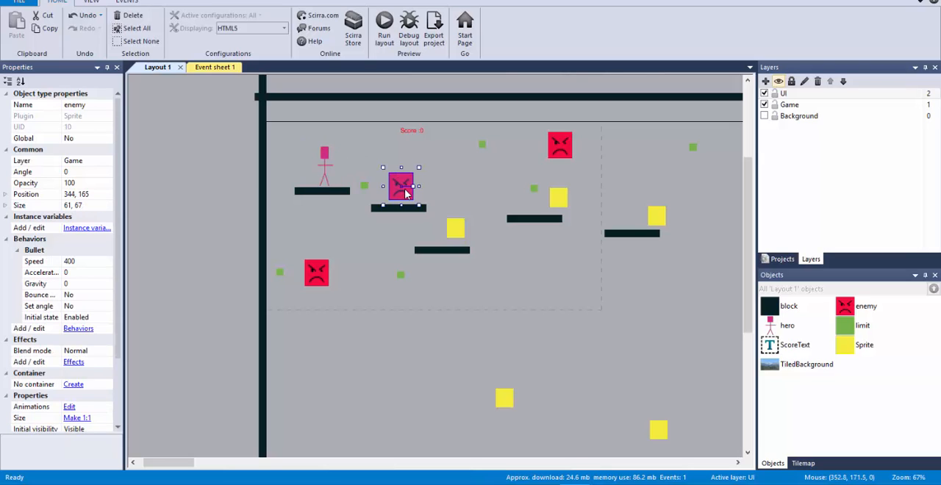
pyautogui.click(328, 157)
pyautogui.moveTo(327, 157)
pyautogui.mouseDown()
pyautogui.moveTo(356, 143)
pyautogui.moveTo(456, 147)
pyautogui.moveTo(457, 218)
pyautogui.moveTo(467, 213)
pyautogui.moveTo(463, 196)
pyautogui.moveTo(453, 219)
pyautogui.moveTo(455, 180)
pyautogui.moveTo(335, 151)
pyautogui.mouseUp()
# Add an event to Event sheet 1 that triggers when the hero collides with the yellow Sprite object
pyautogui.click(213, 69)
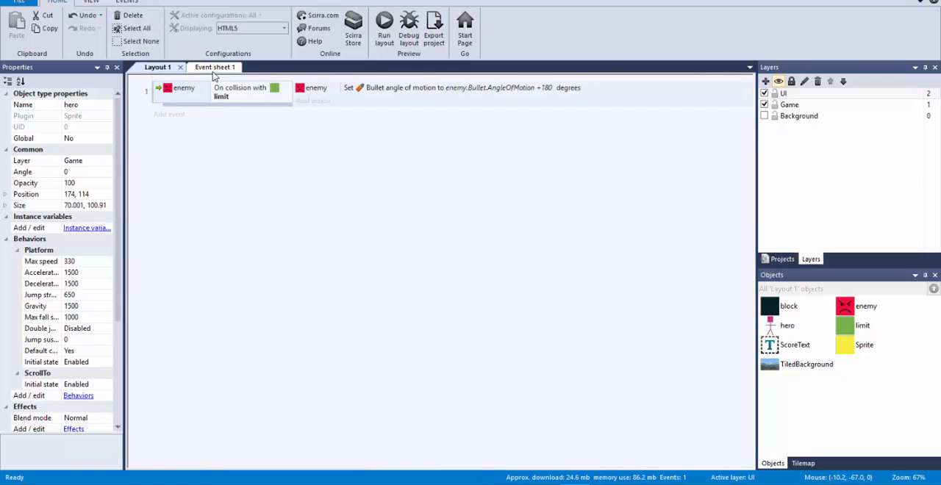
pyautogui.click(178, 116)
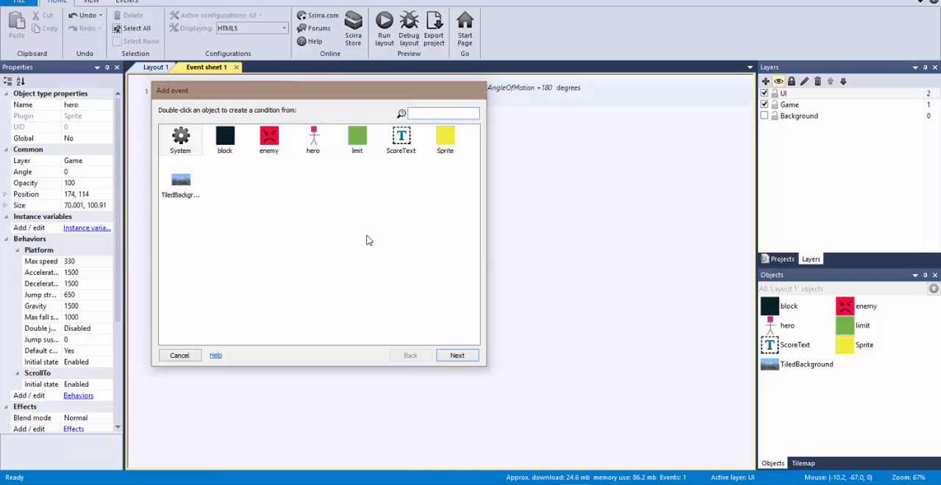
pyautogui.doubleClick(321, 149)
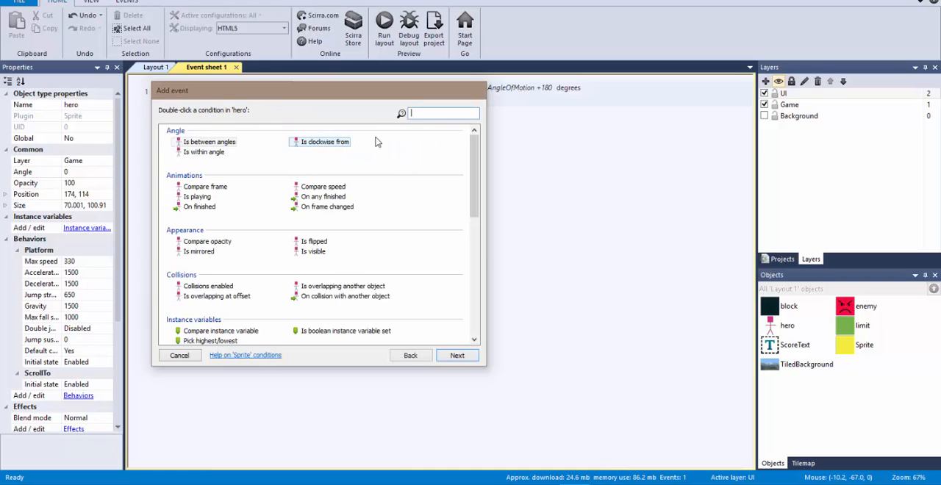
pyautogui.write('coll')
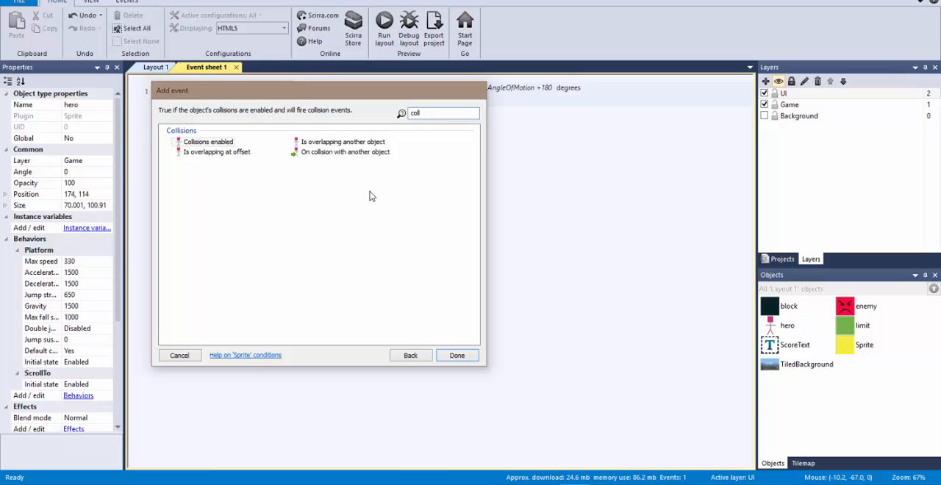
pyautogui.doubleClick(366, 152)
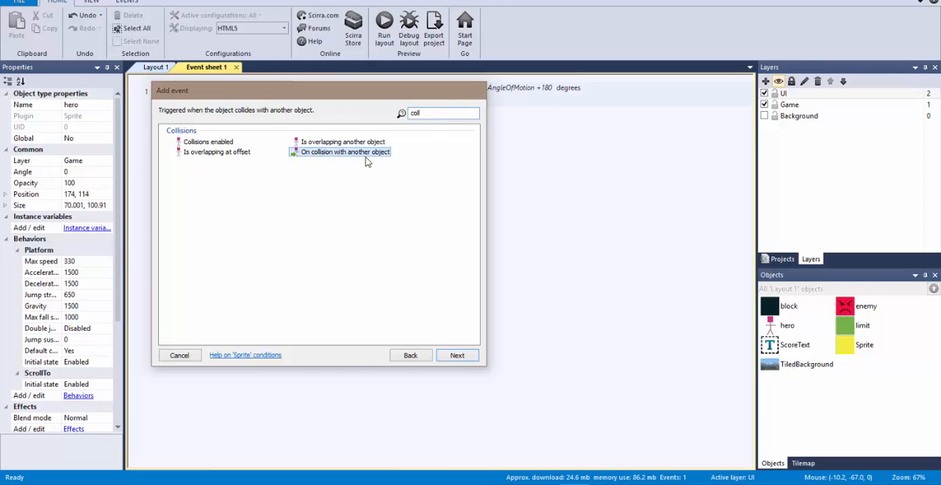
pyautogui.click(344, 199)
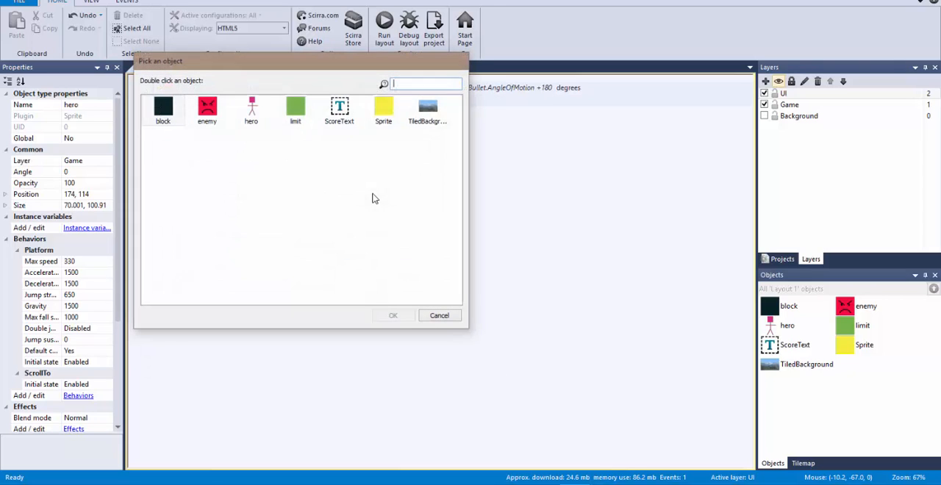
pyautogui.doubleClick(382, 108)
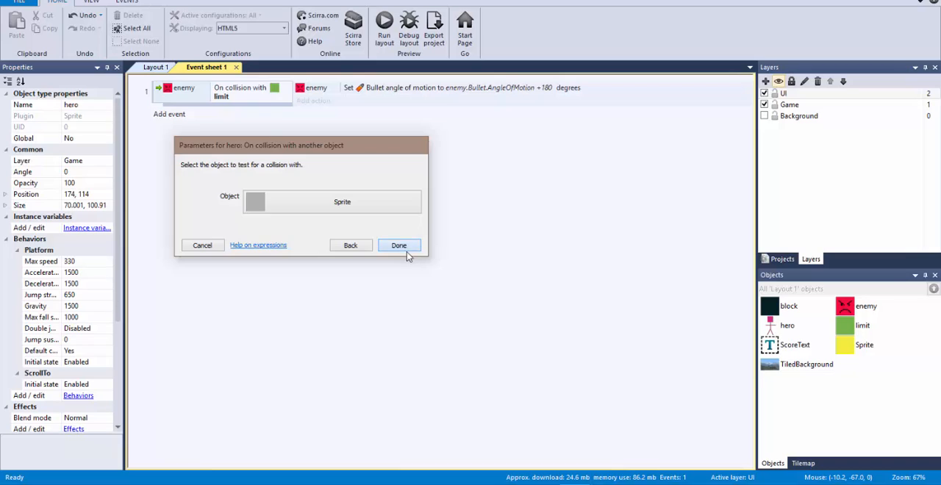
pyautogui.click(402, 246)
# Rename the yellow Sprite object as coin
pyautogui.click(844, 350)
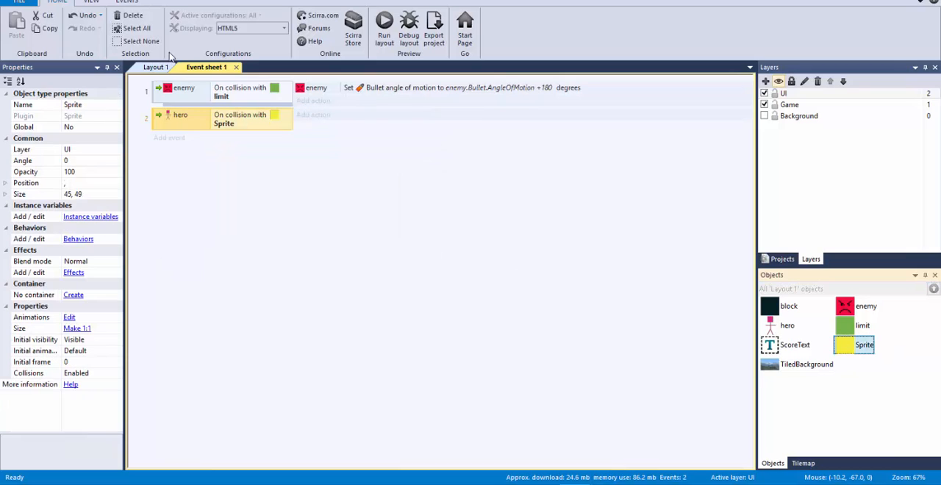
pyautogui.click(95, 104)
pyautogui.write('coin')
pyautogui.press('Return')
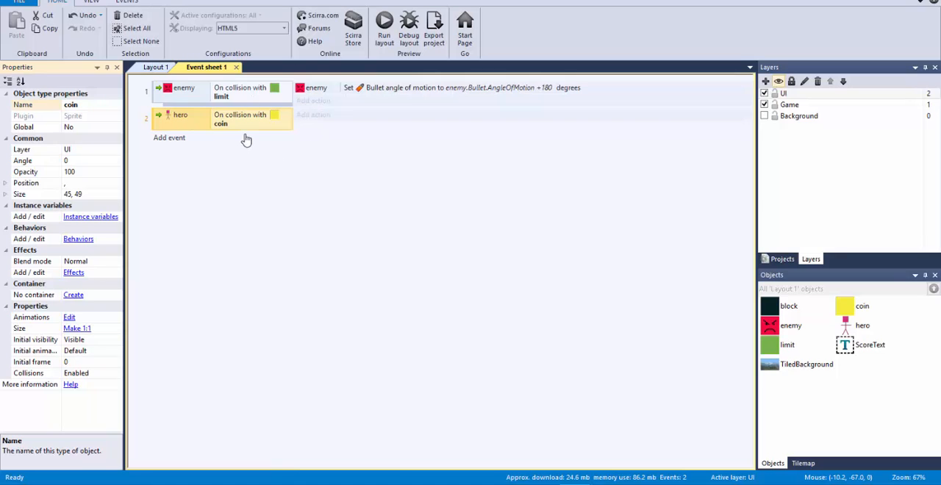
# Add a global number variable named Score with an initial value of 0 to Event sheet 1
pyautogui.click(155, 67)
pyautogui.click(416, 134)
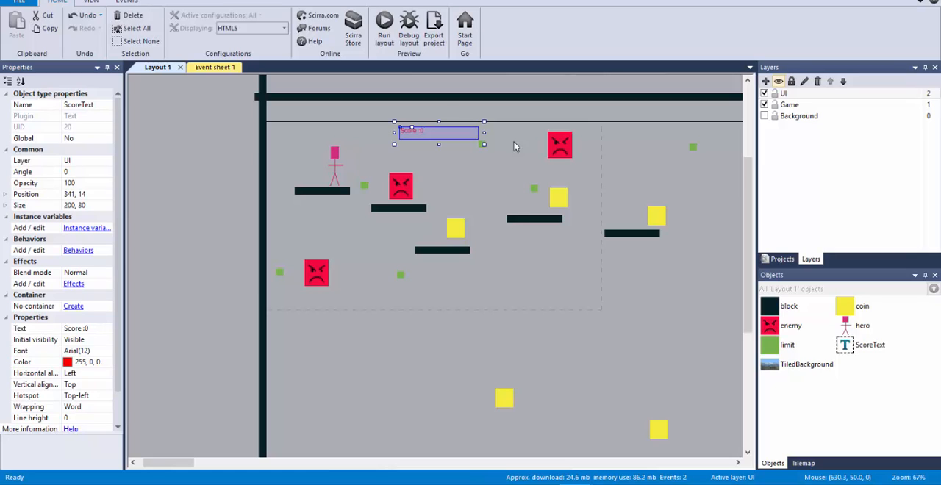
pyautogui.click(215, 67)
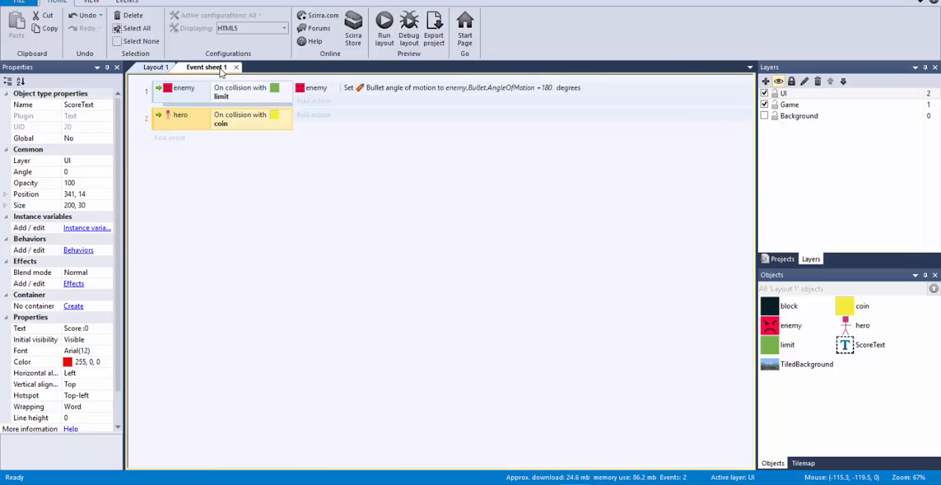
pyautogui.rightClick(281, 152)
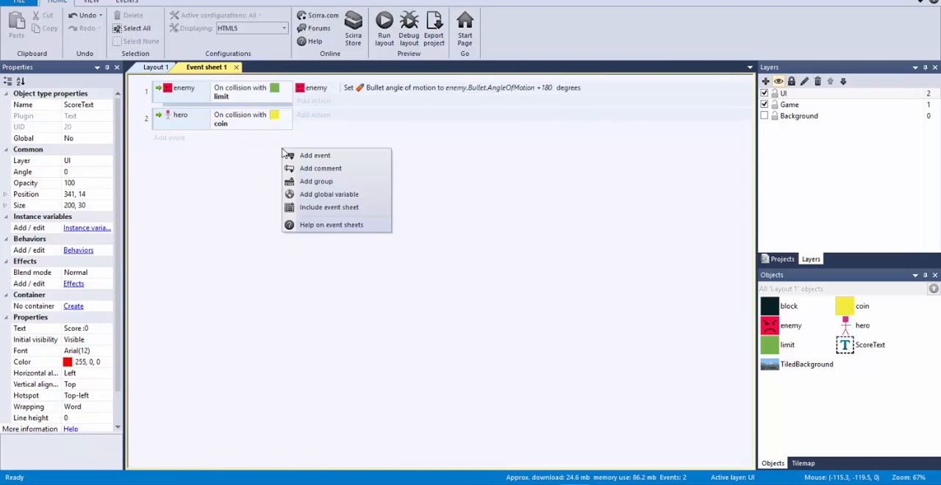
pyautogui.click(318, 194)
pyautogui.write('Score')
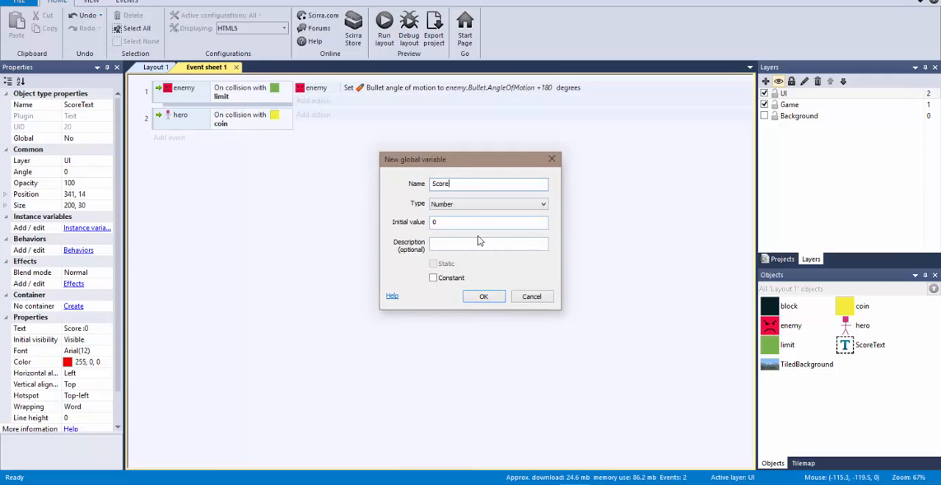
pyautogui.click(485, 297)
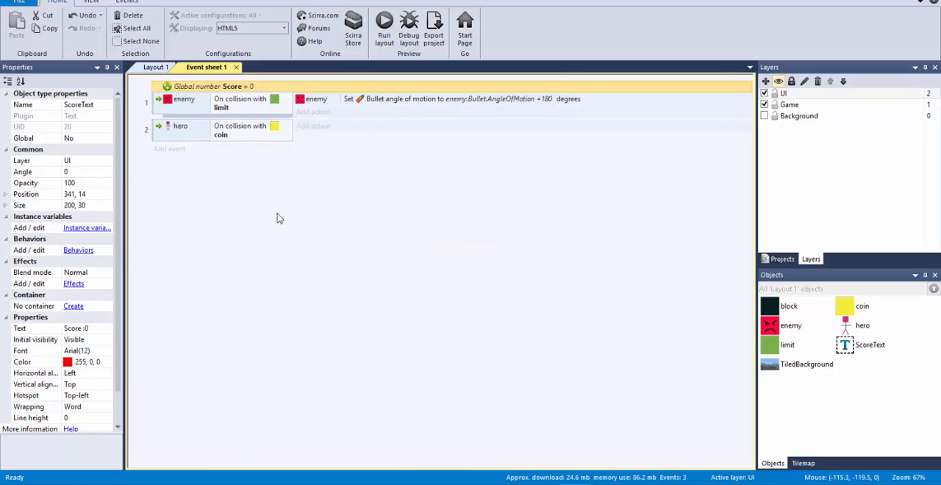
pyautogui.click(286, 281)
pyautogui.rightClick(327, 178)
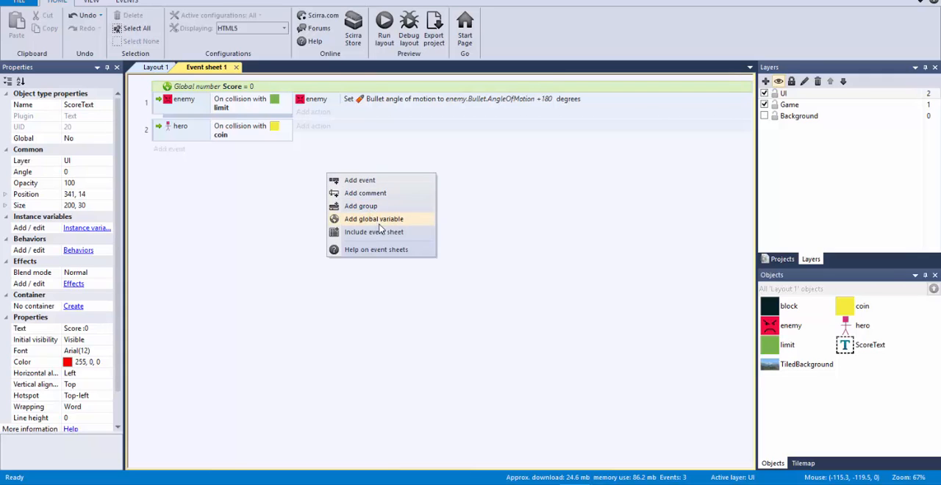
pyautogui.click(383, 164)
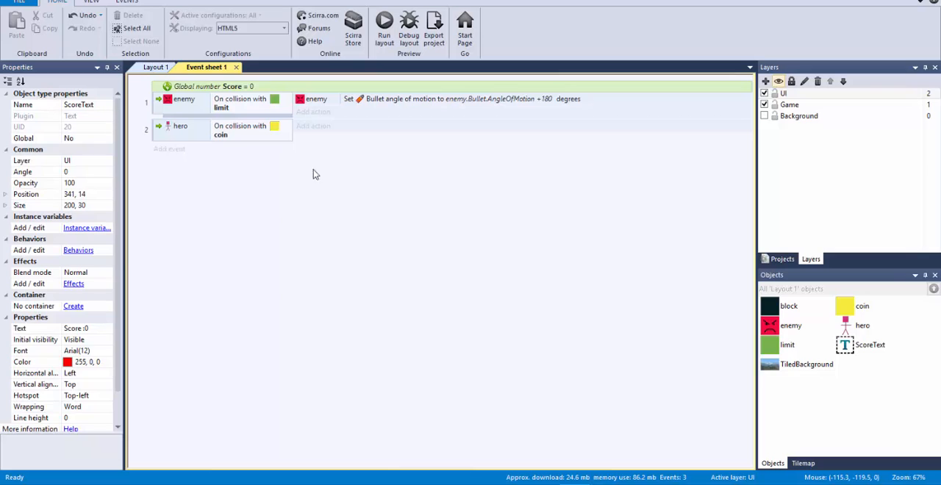
pyautogui.click(161, 135)
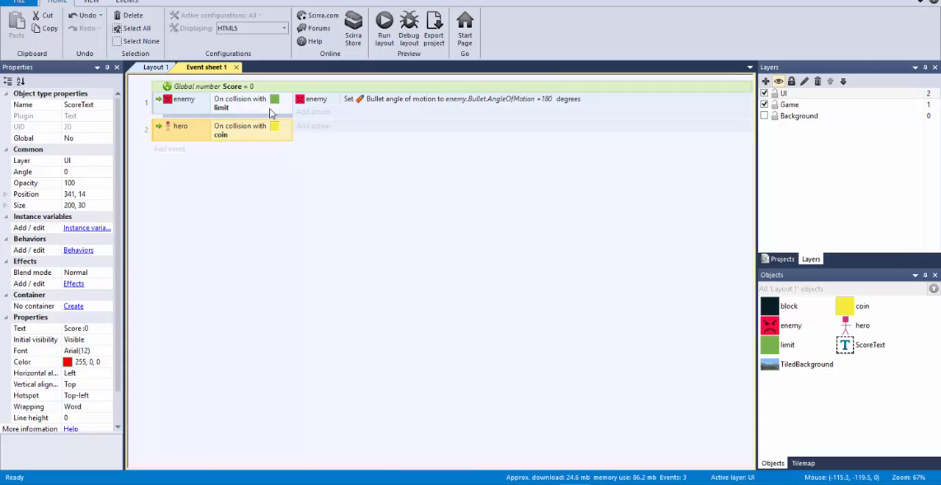
pyautogui.click(242, 88)
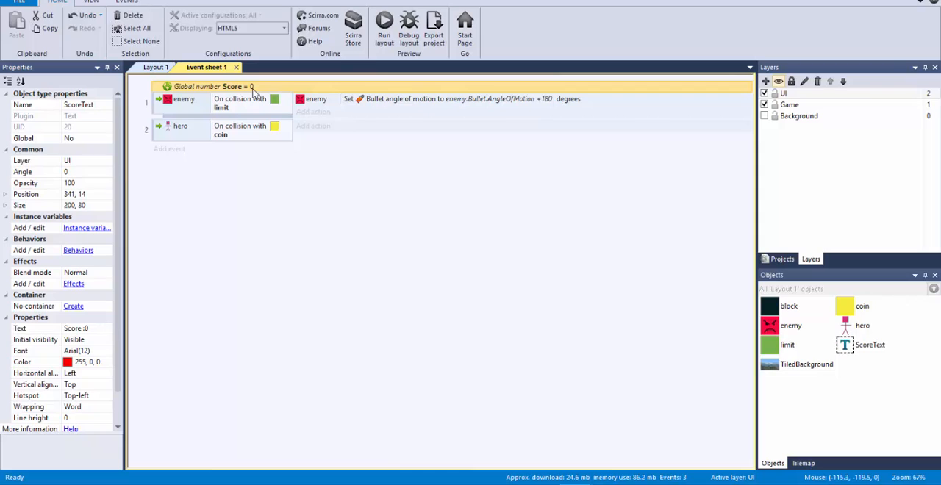
# Add a System action to the hero–coin collision event that adds 100 to the Score variable
pyautogui.click(318, 132)
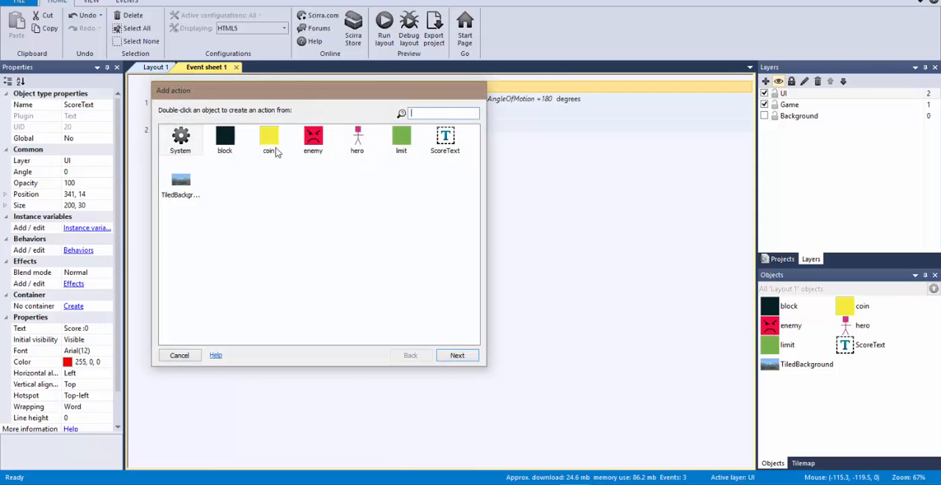
pyautogui.click(194, 152)
pyautogui.doubleClick(192, 152)
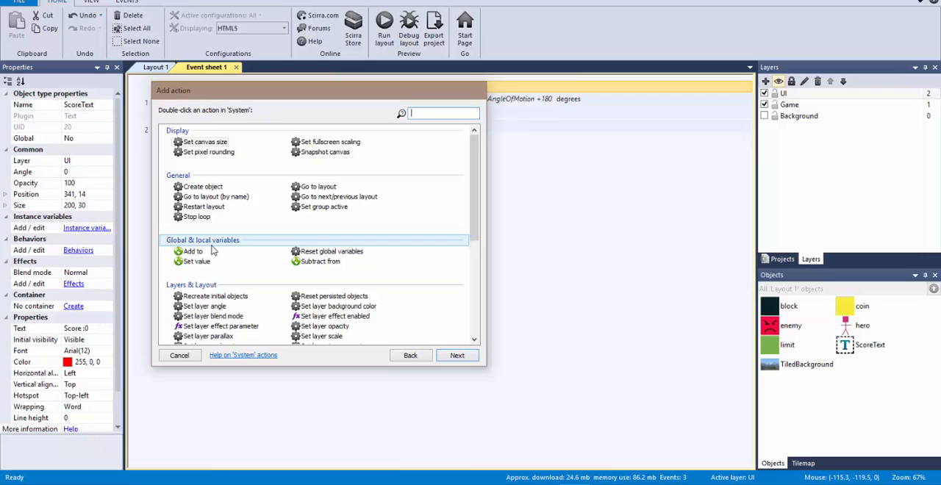
pyautogui.moveTo(335, 88); pyautogui.dragTo(461, 130)
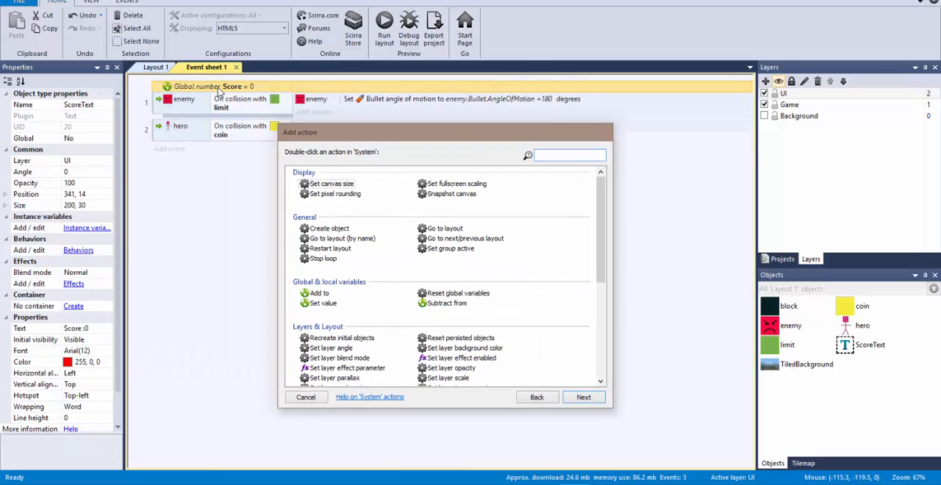
pyautogui.doubleClick(322, 294)
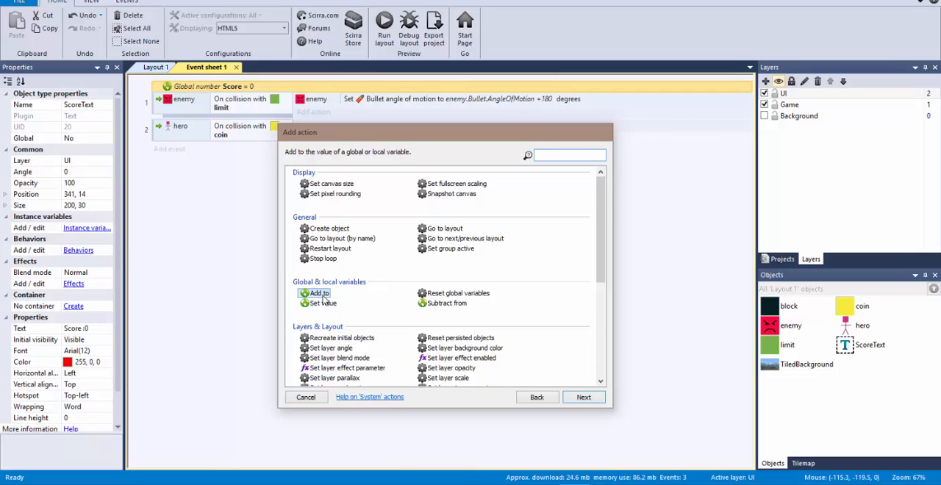
pyautogui.click(416, 195)
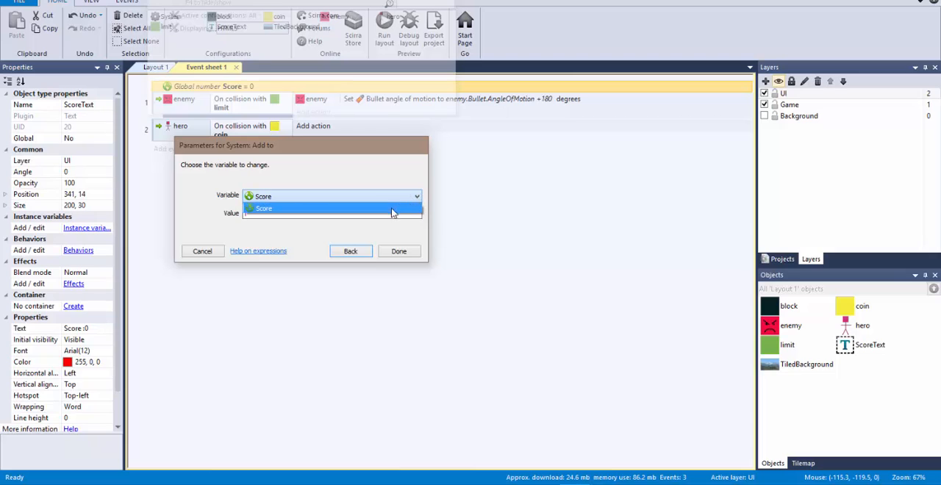
pyautogui.click(393, 210)
pyautogui.click(296, 212)
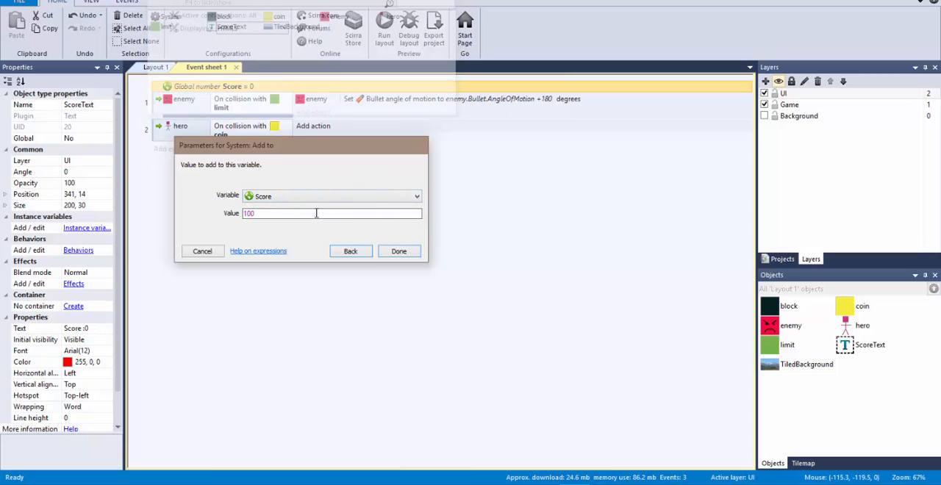
pyautogui.click(399, 251)
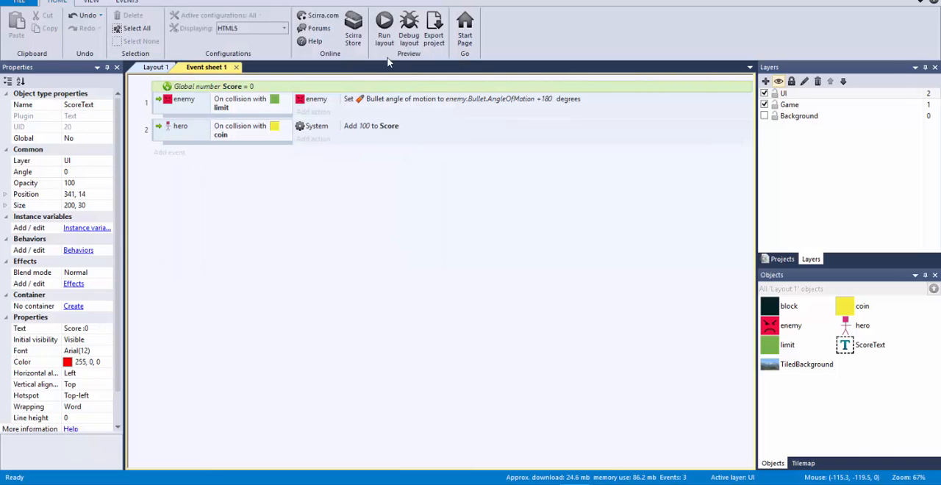
# Run the layout and move the hero across the platforms to test how the coins behave, then return to Construct 2
pyautogui.click(384, 29)
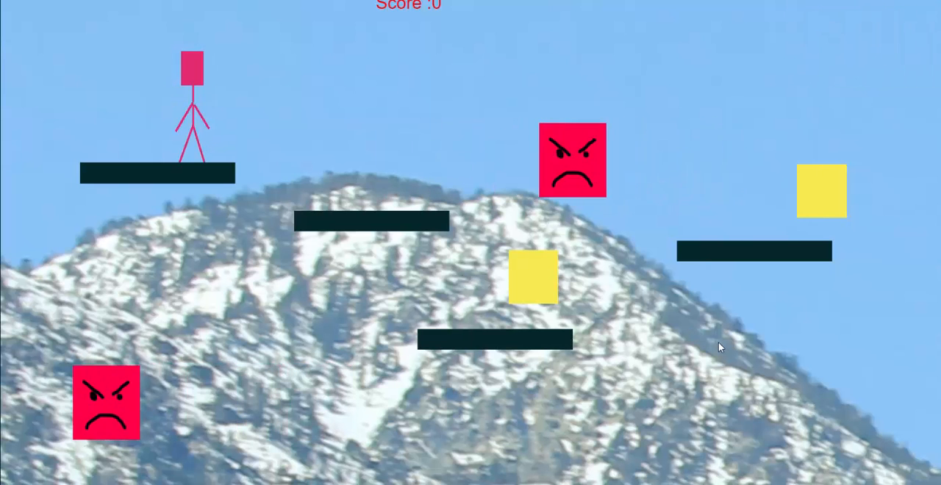
pyautogui.press('Right')
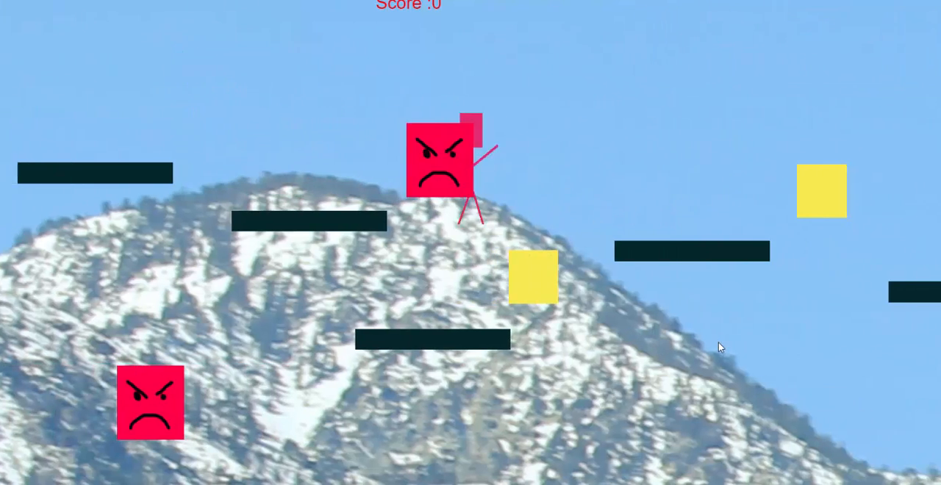
pyautogui.press('Right')
pyautogui.press('Up')
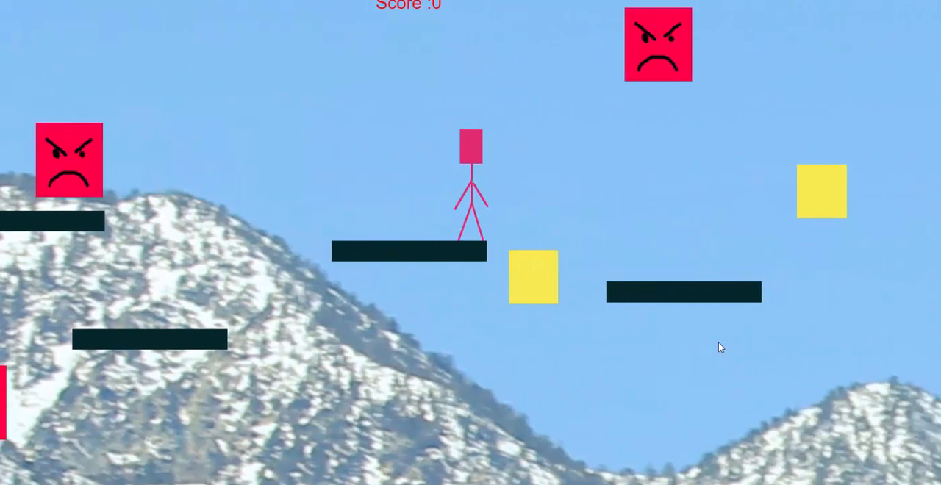
pyautogui.press('Right')
pyautogui.press('Up')
pyautogui.press('Right')
pyautogui.press('Up')
pyautogui.press('Left')
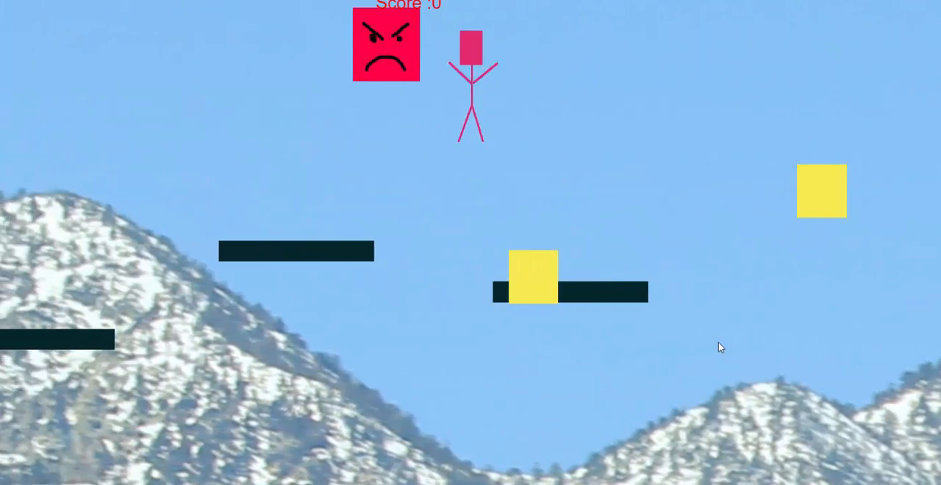
pyautogui.press('Right')
pyautogui.press('Up')
pyautogui.press('Right')
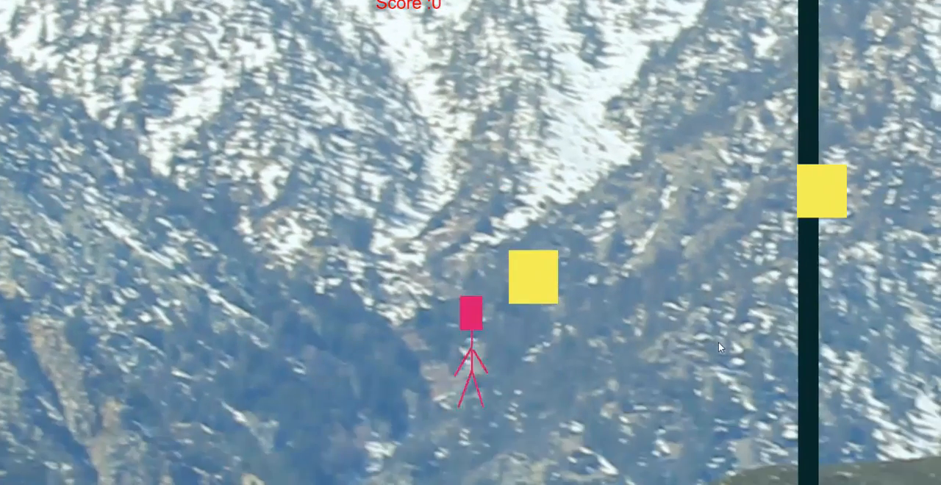
pyautogui.press('Left')
pyautogui.press('Up')
pyautogui.press('Right')
pyautogui.press('Up')
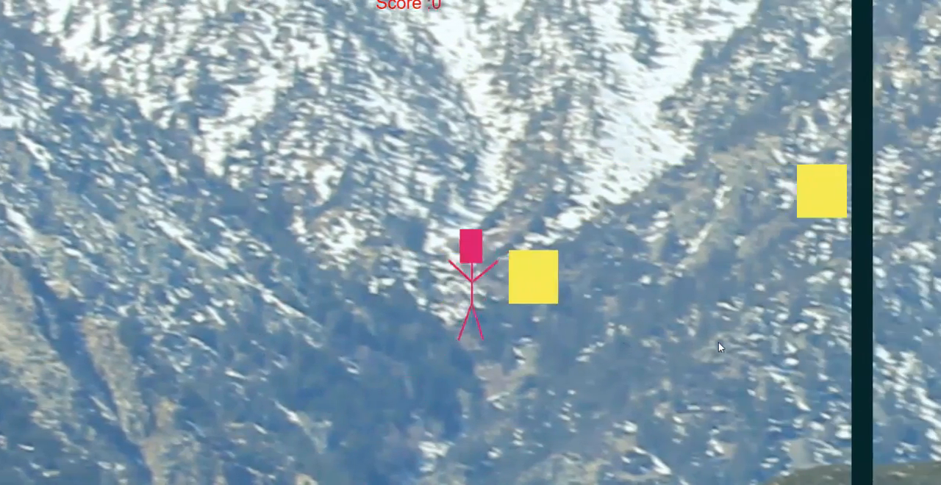
pyautogui.hotkey('alt', 'Tab')
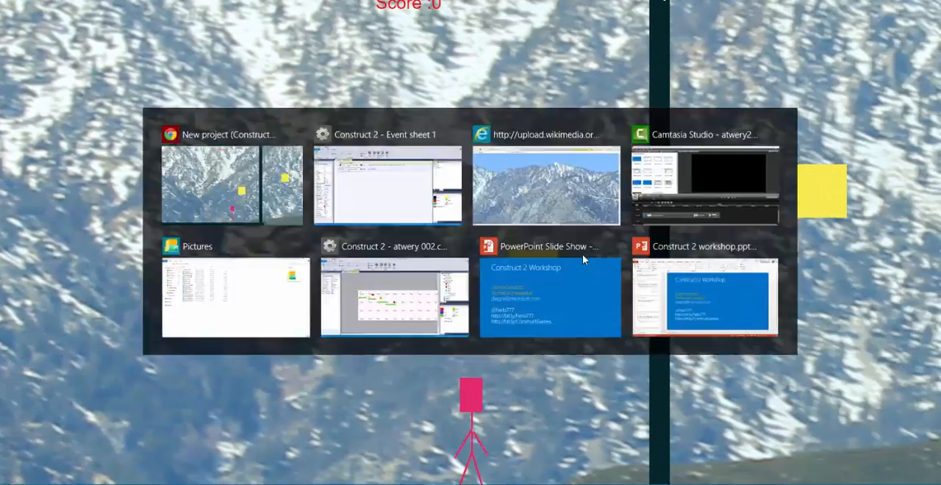
# Move the coin object to the Game layer
pyautogui.click(857, 311)
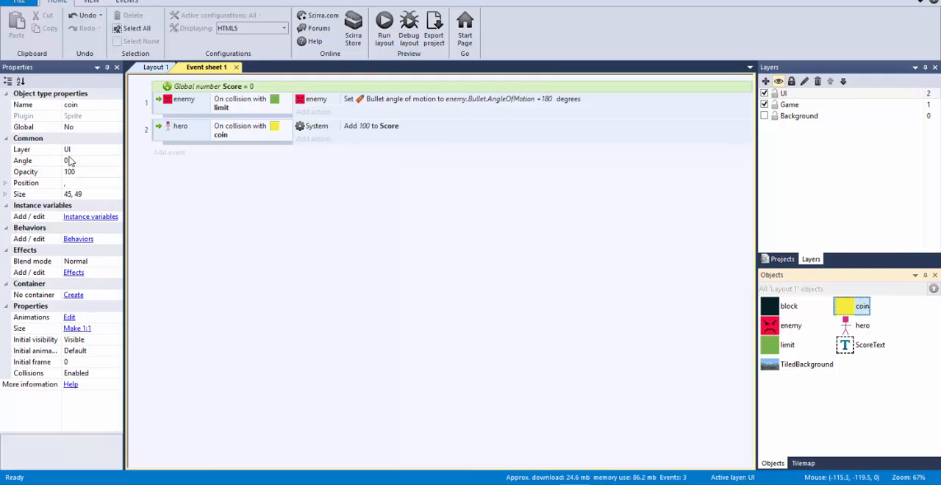
pyautogui.click(116, 150)
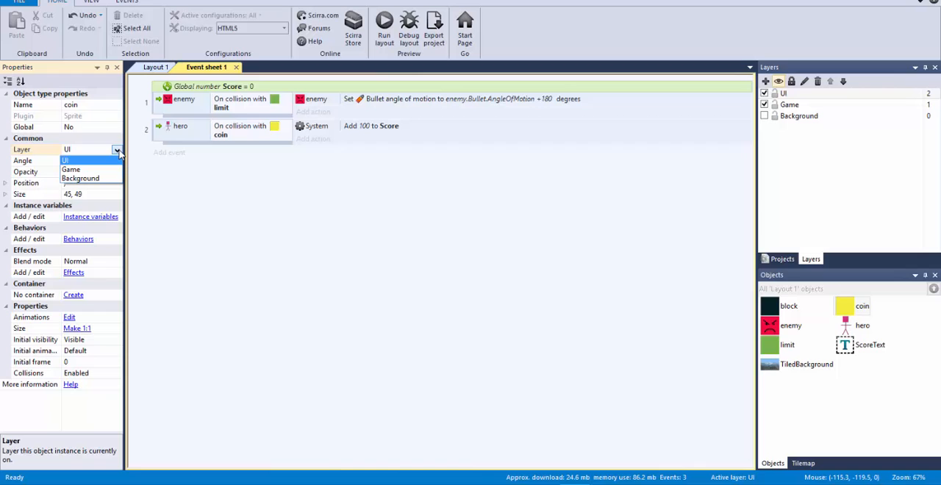
pyautogui.click(111, 166)
pyautogui.click(392, 257)
# Preview the layout again, steer the hero through the coins to check their placement and the score text, and close the preview
pyautogui.press('F5')
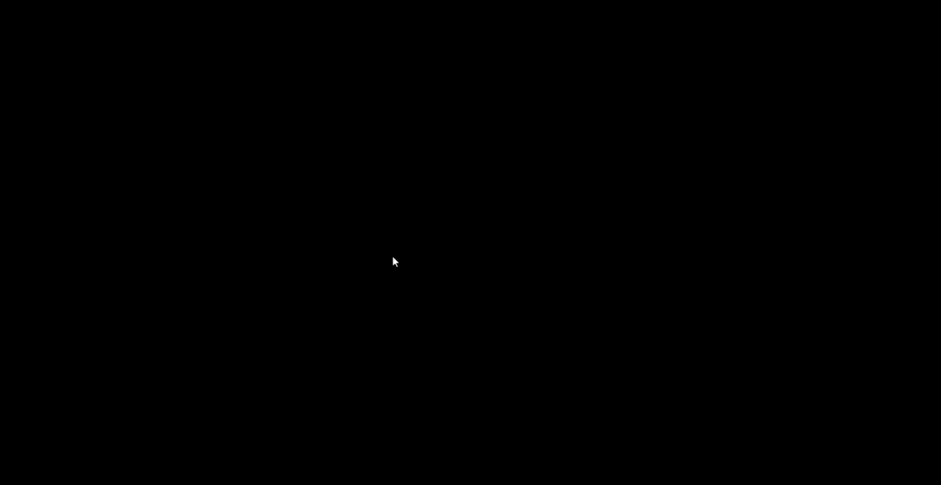
pyautogui.press('Right')
pyautogui.press('Up')
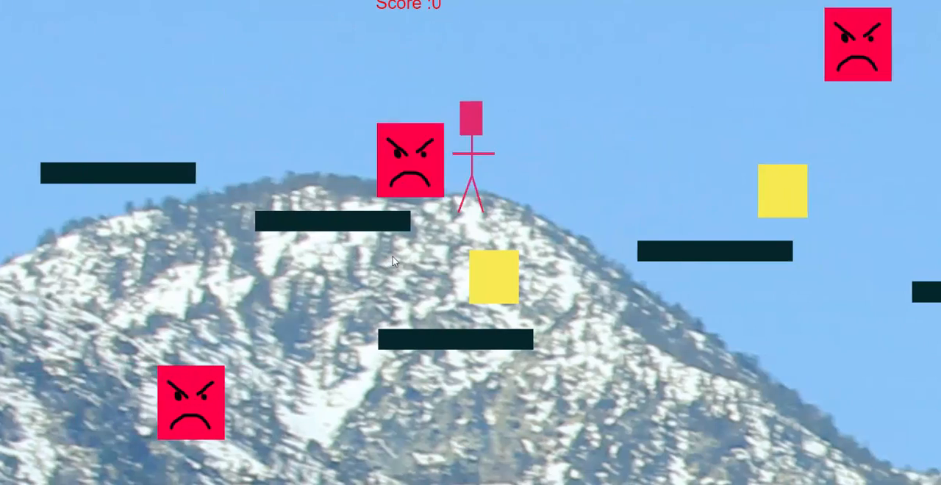
pyautogui.press('Right')
pyautogui.press('Up')
pyautogui.press('Up')
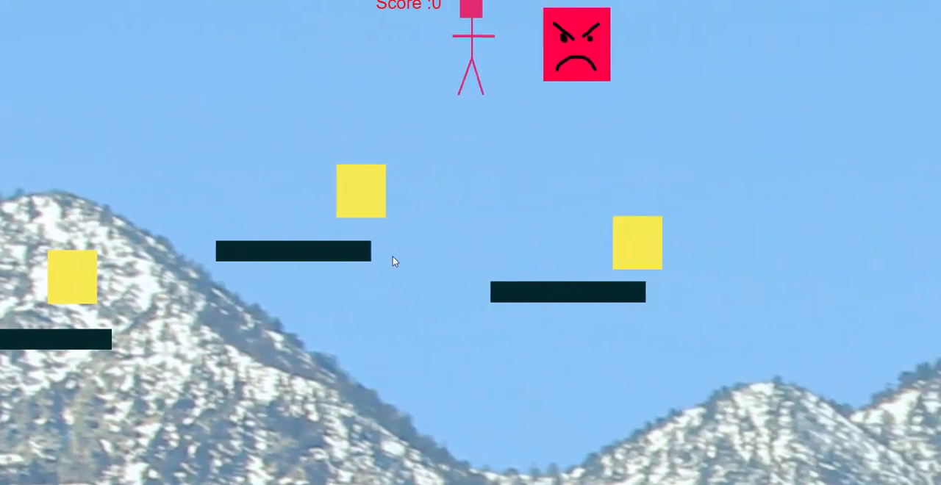
pyautogui.press('Right')
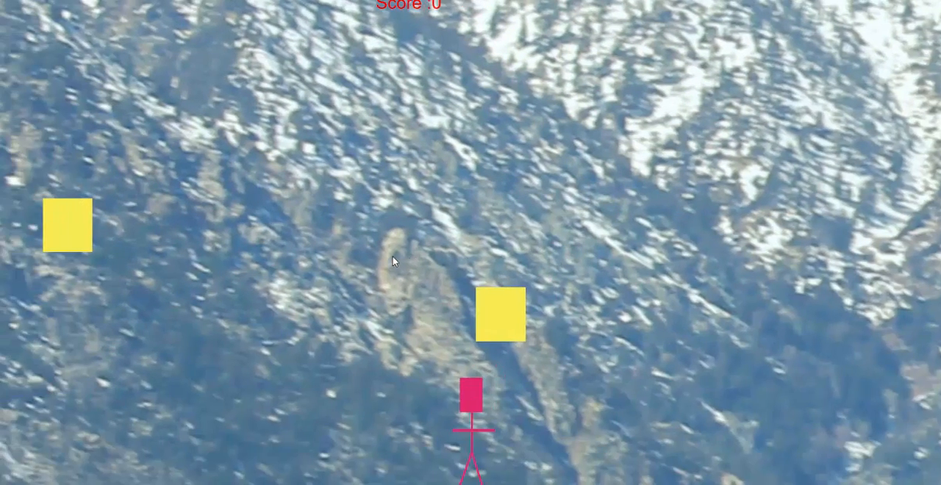
pyautogui.press('Left')
pyautogui.press('Up')
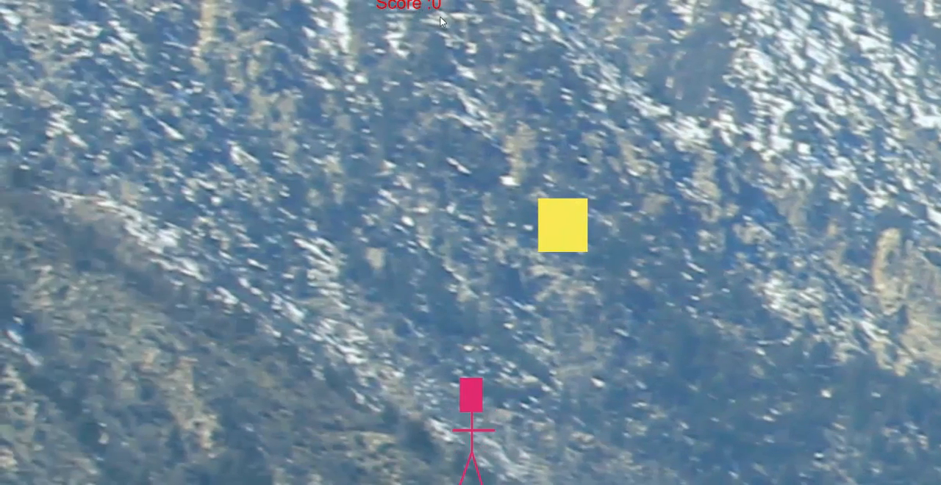
pyautogui.hotkey('alt', 'F4')
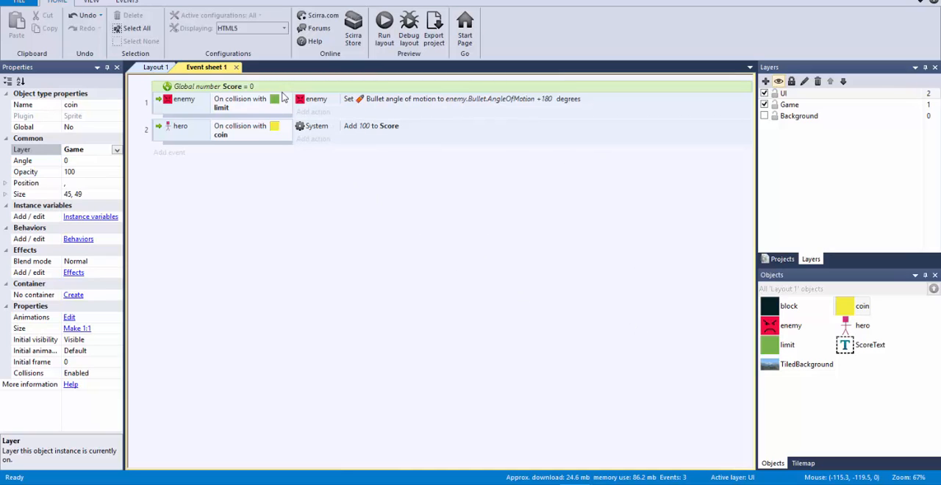
# Compare the ScoreText object in Layout 1 with the Score variable and coin event in Event sheet 1
pyautogui.click(156, 67)
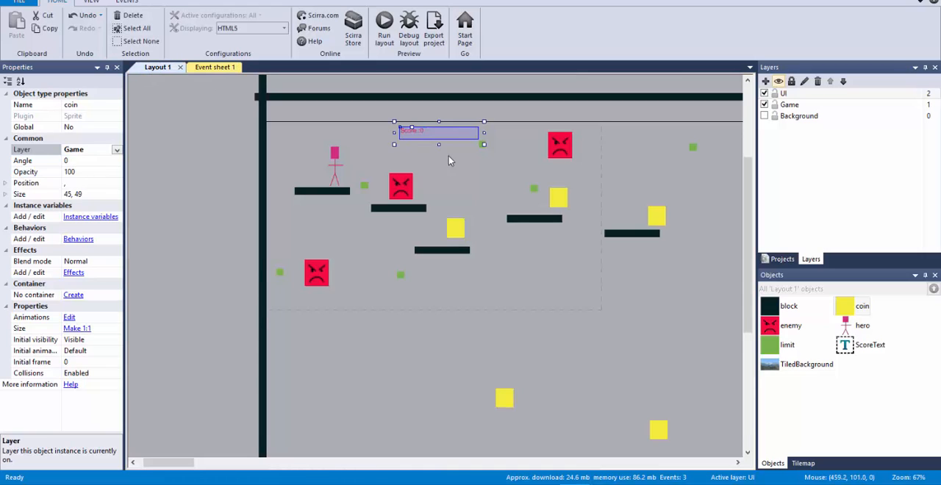
pyautogui.click(417, 136)
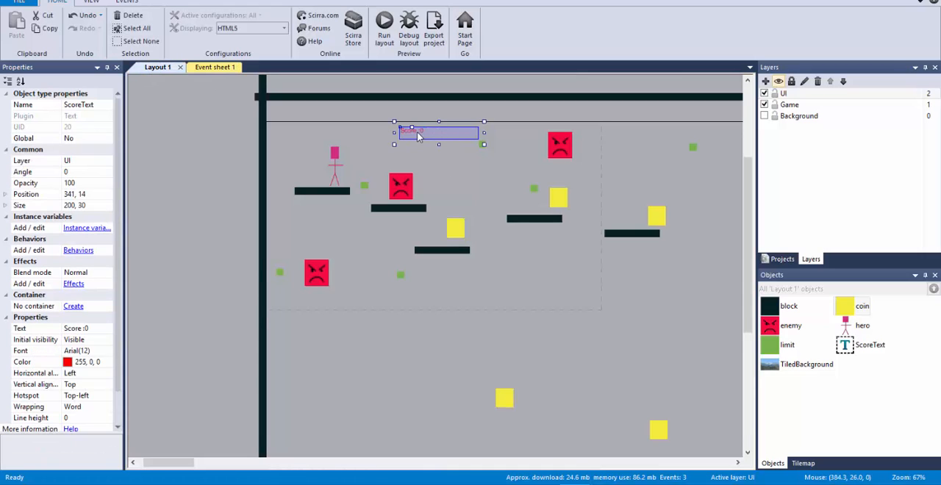
pyautogui.click(206, 68)
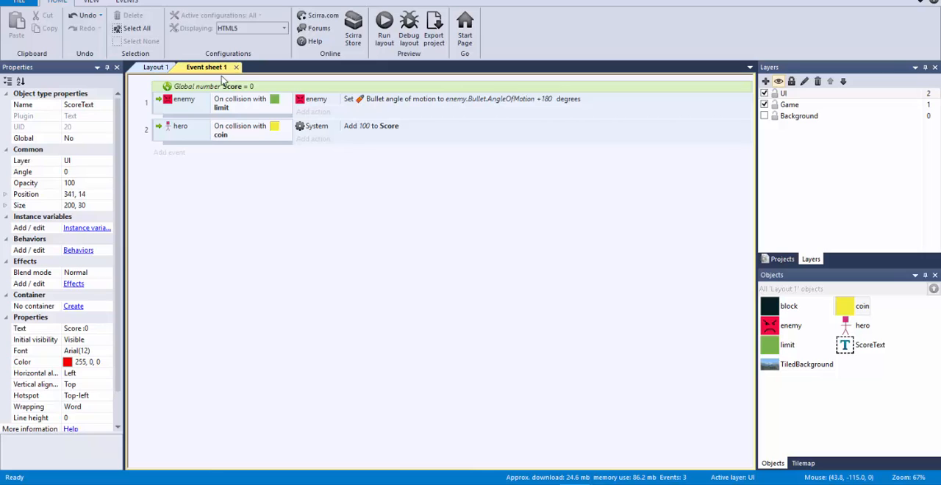
pyautogui.click(157, 67)
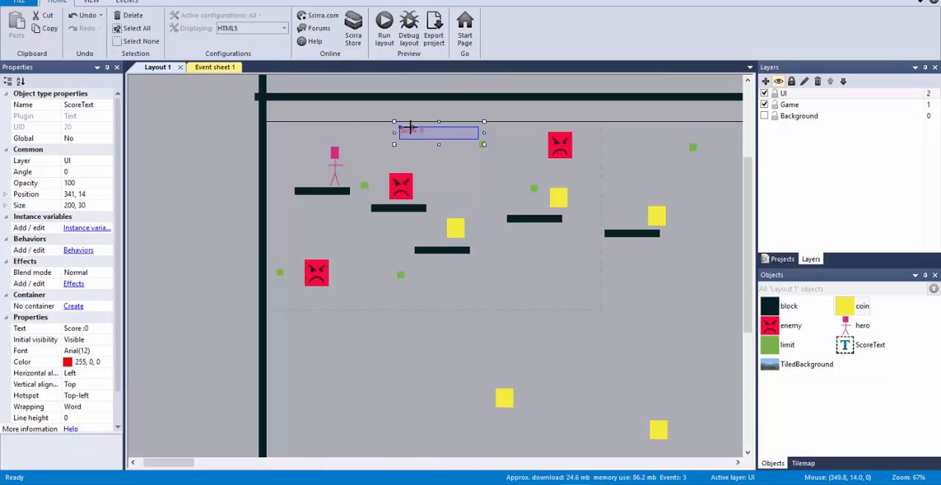
# In the hero–coin collision event, start a Set text action for ScoreText, enter "Score: " & Score as its text, and copy the expression
pyautogui.click(212, 67)
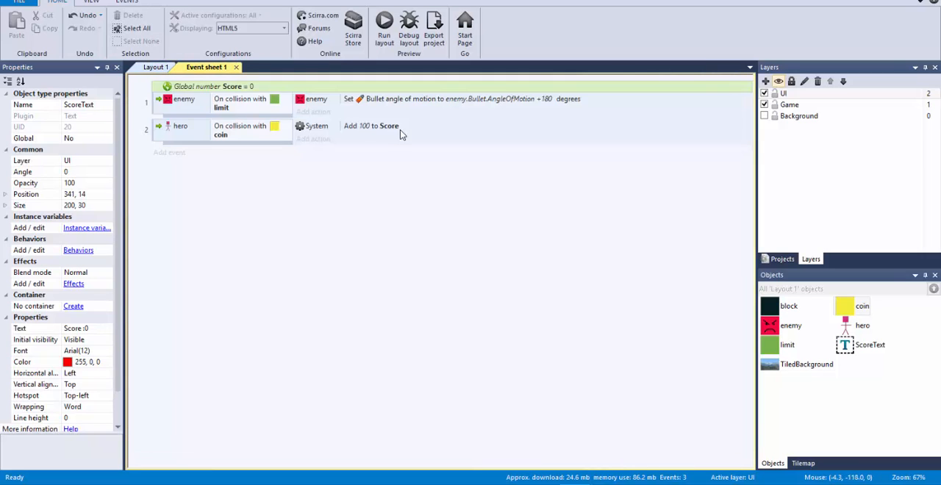
pyautogui.click(314, 139)
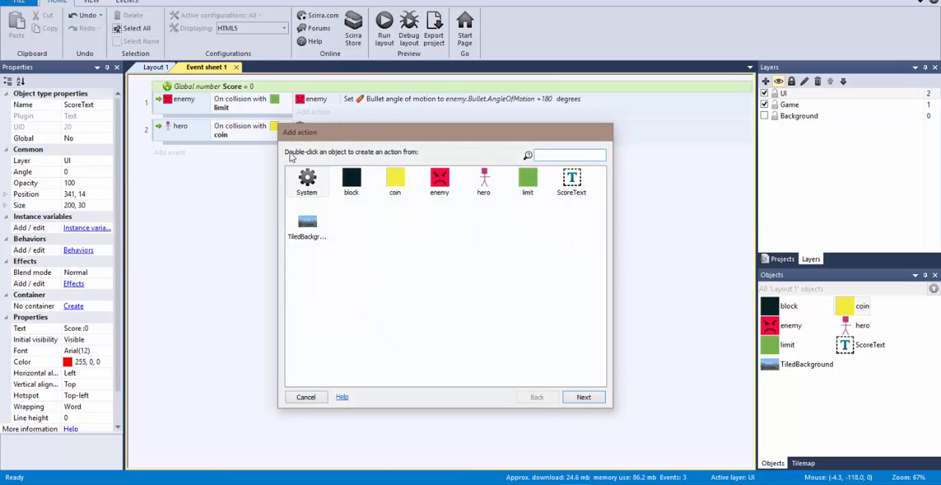
pyautogui.click(310, 398)
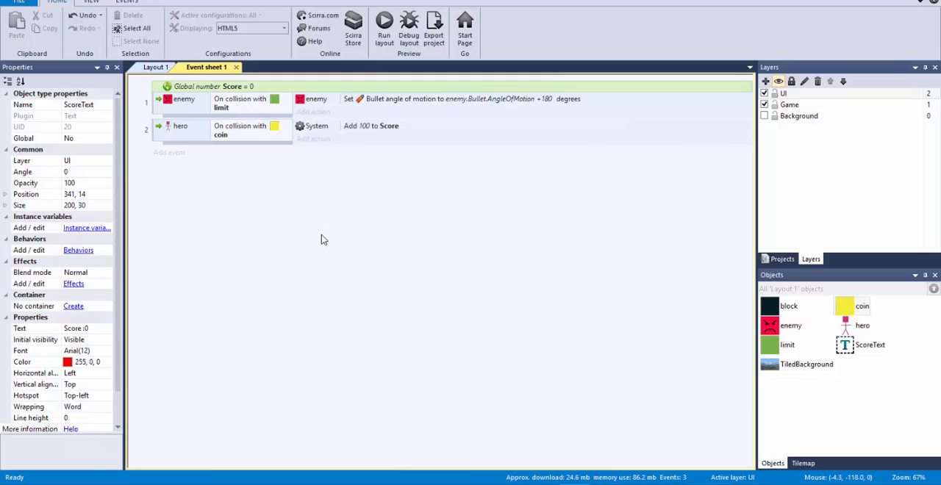
pyautogui.click(314, 140)
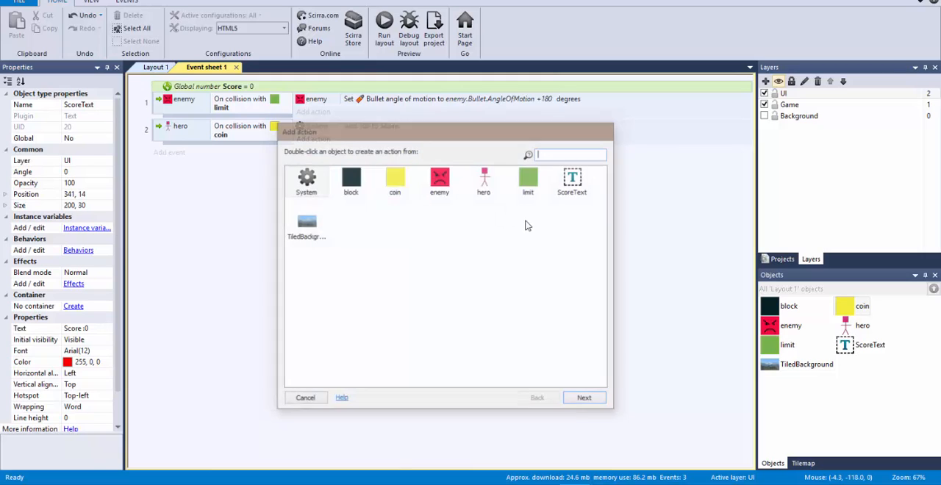
pyautogui.doubleClick(579, 184)
pyautogui.moveTo(598, 191); pyautogui.dragTo(604, 308)
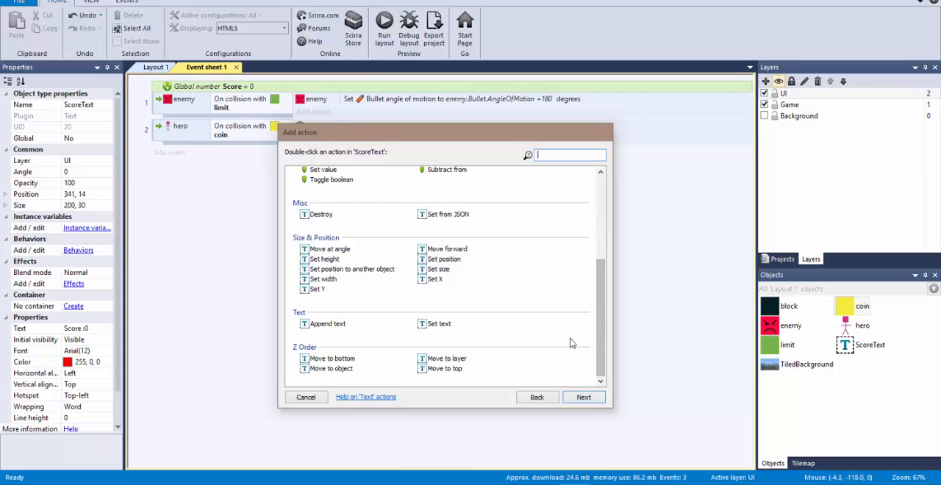
pyautogui.click(440, 324)
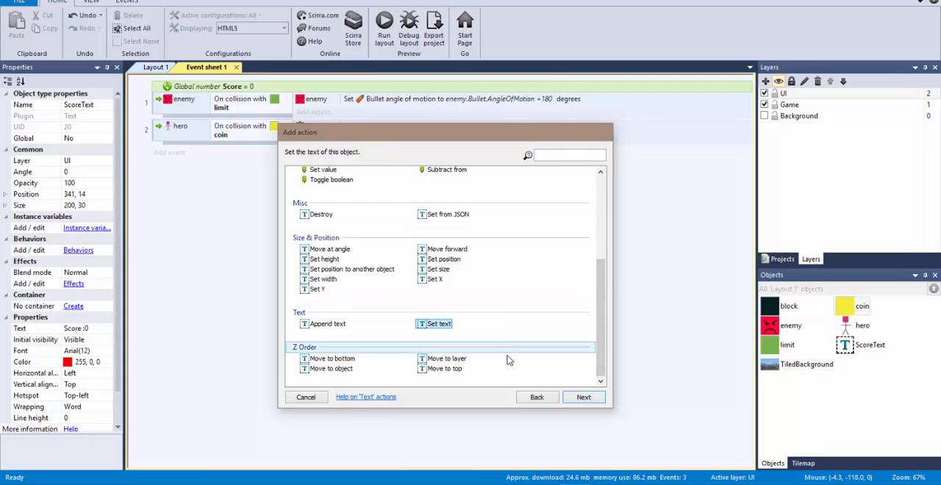
pyautogui.click(582, 398)
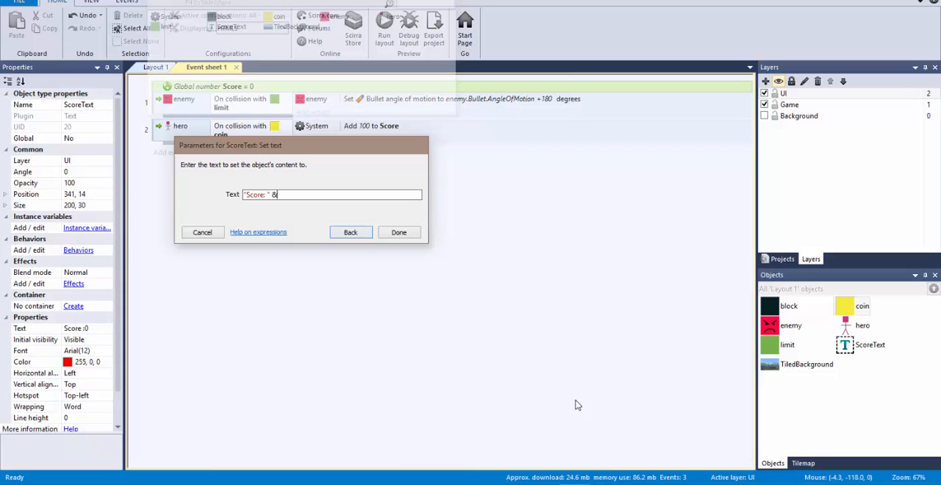
pyautogui.write('score')
pyautogui.press('Return')
pyautogui.moveTo(302, 195); pyautogui.dragTo(217, 194)
pyautogui.hotkey('ctrl', 'c')
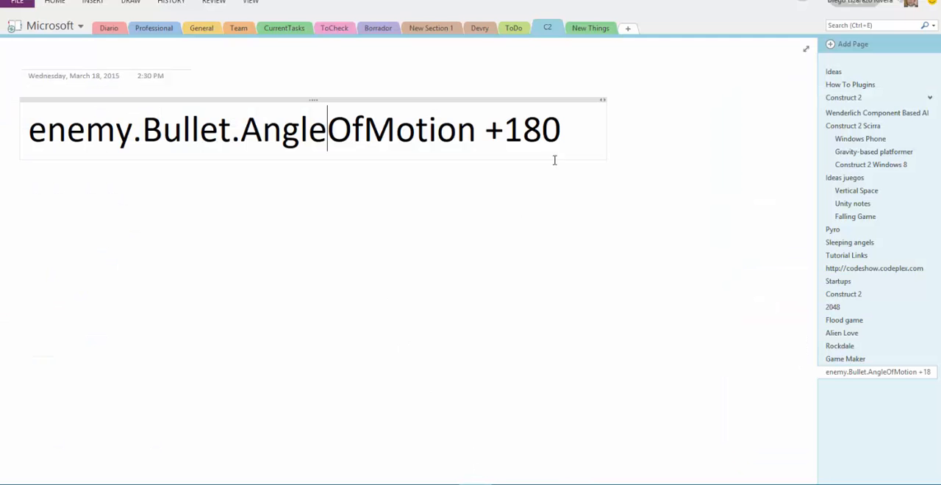
# Switch to OneNote, paste "Score: " & Score below the enemy.Bullet.AngleOfMotion expression, and set its font size to 48
pyautogui.press('Return')
pyautogui.press('Return')
pyautogui.press('Return')
pyautogui.hotkey('ctrl', 'v')
pyautogui.hotkey('shift', 'Home')
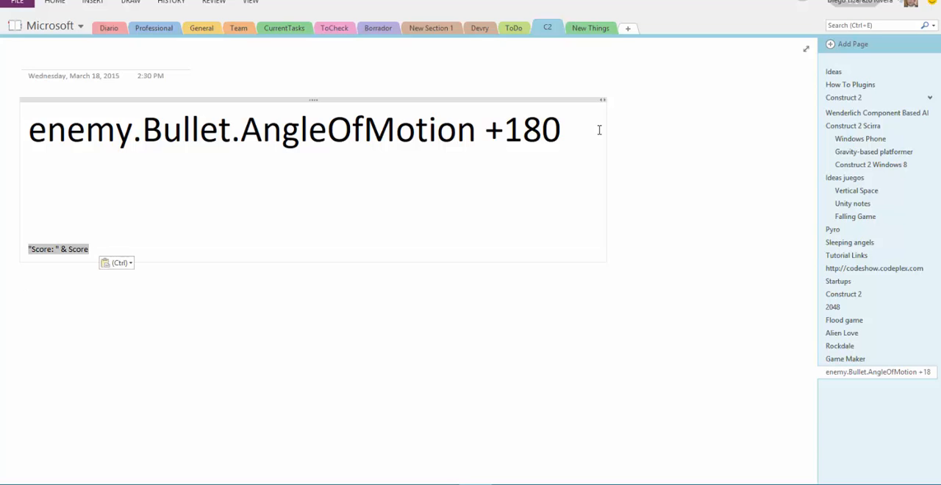
pyautogui.click(55, 2)
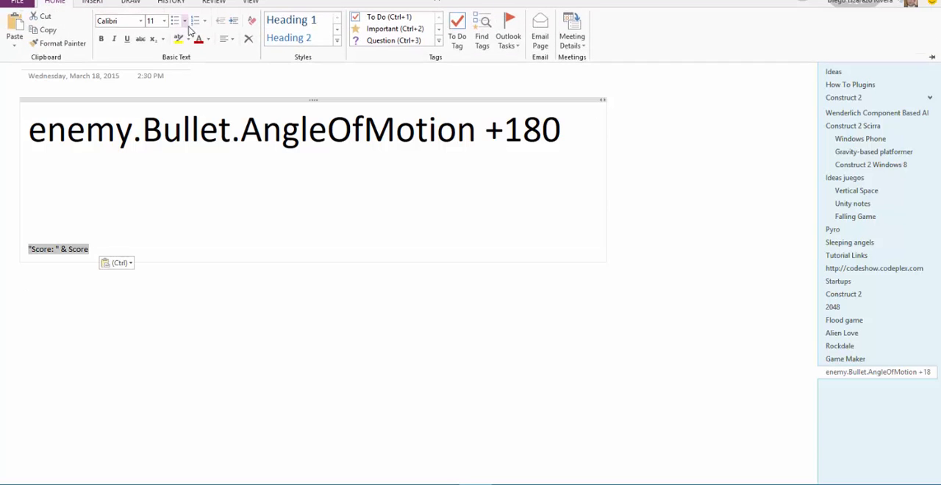
pyautogui.click(164, 21)
pyautogui.click(158, 218)
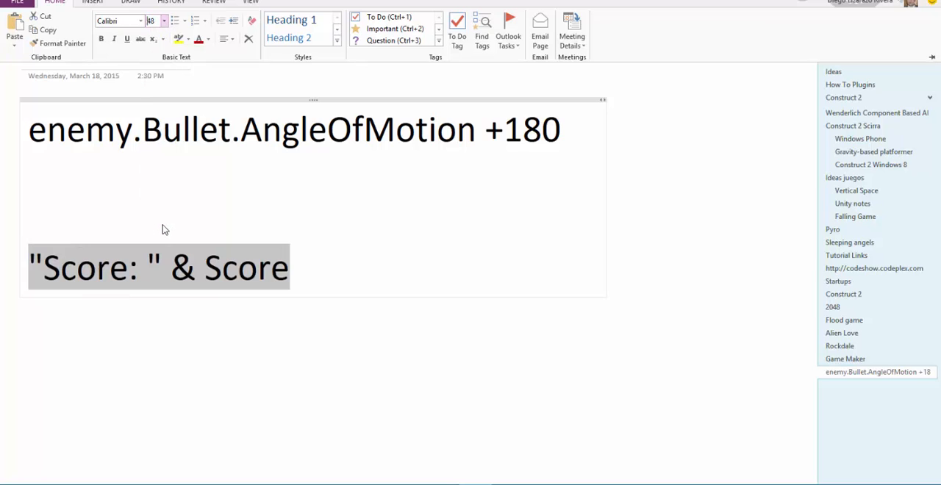
pyautogui.click(344, 229)
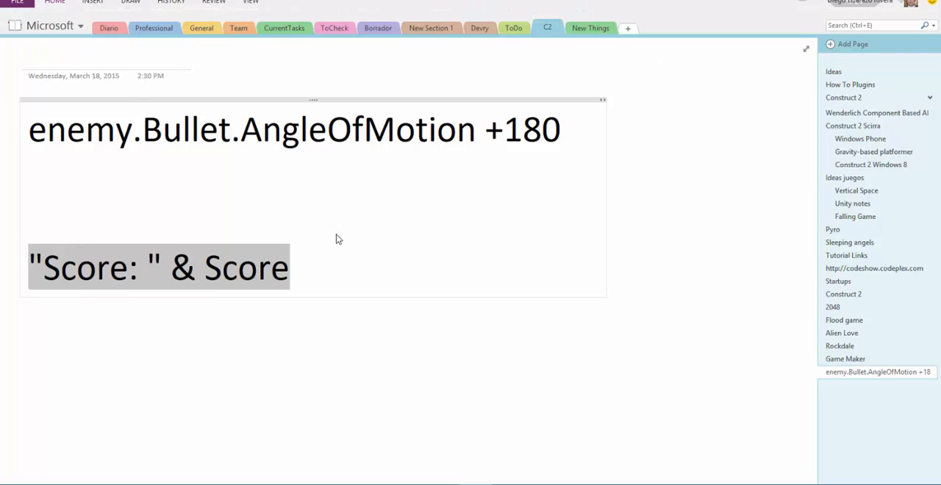
# Return to Construct 2, discard the open action, and start a fresh Set text action for ScoreText in the hero–coin collision event
pyautogui.hotkey('alt', 'Tab')
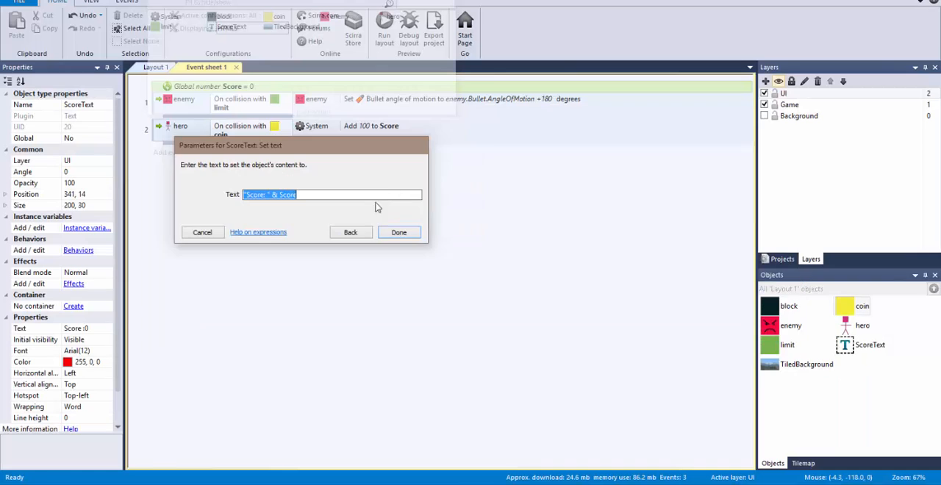
pyautogui.click(208, 234)
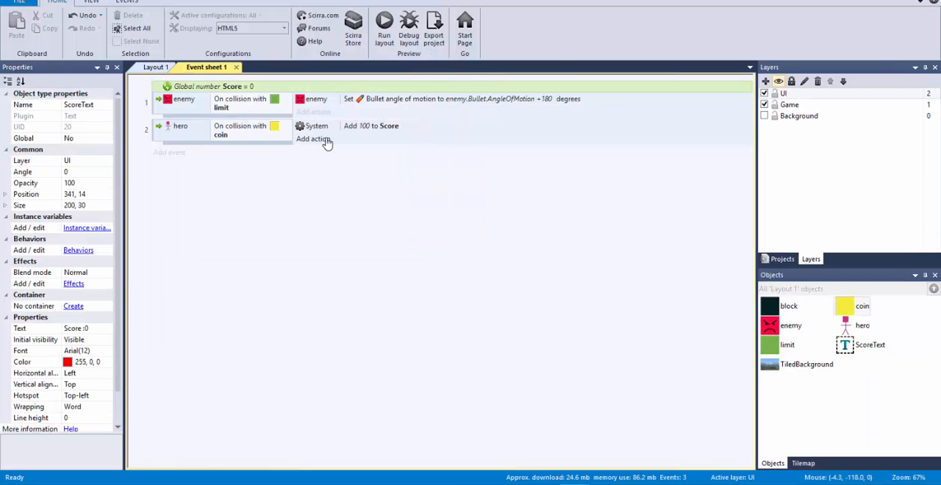
pyautogui.click(324, 139)
pyautogui.doubleClick(571, 180)
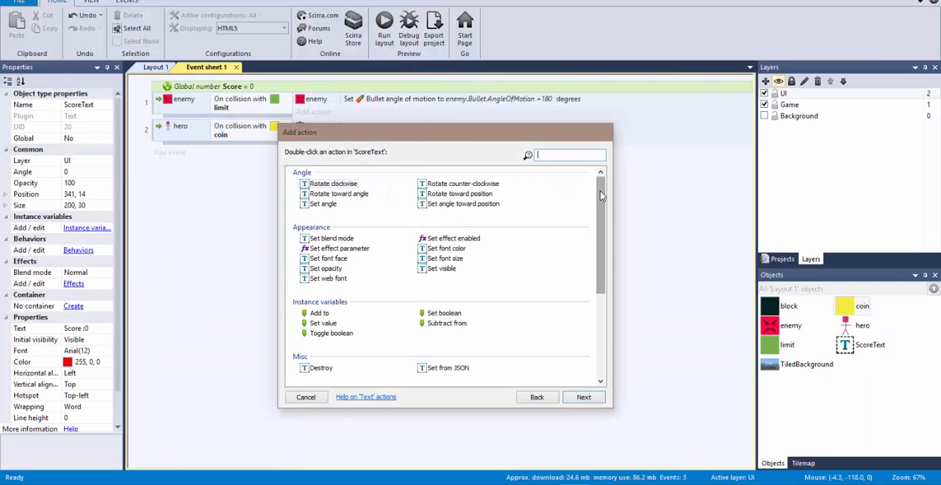
pyautogui.moveTo(600, 191); pyautogui.dragTo(554, 327)
pyautogui.doubleClick(430, 325)
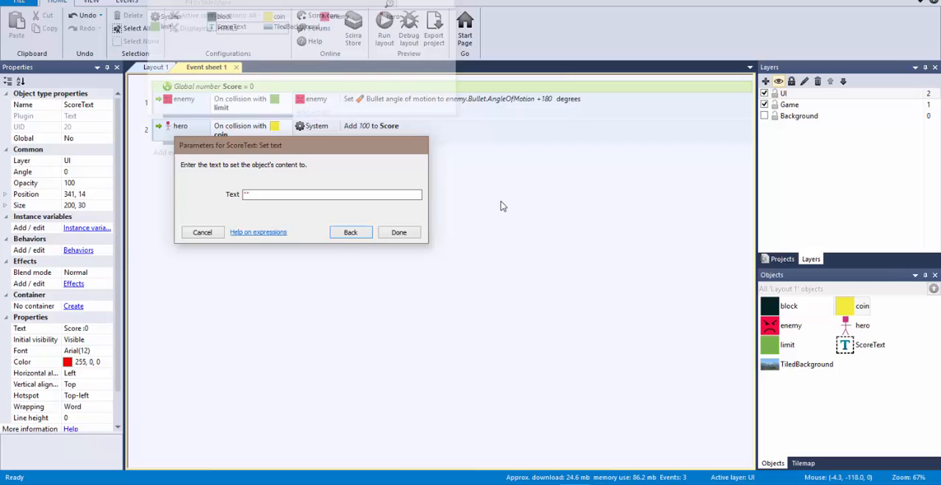
# Switch to OneNote and examine the quoted label and the appended variable in the score expression
pyautogui.hotkey('alt', 'Tab')
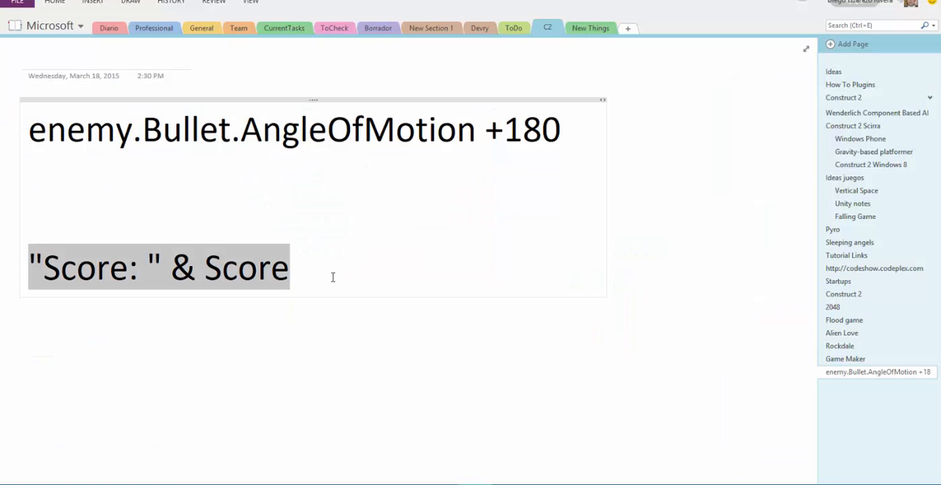
pyautogui.moveTo(43, 267); pyautogui.dragTo(145, 271)
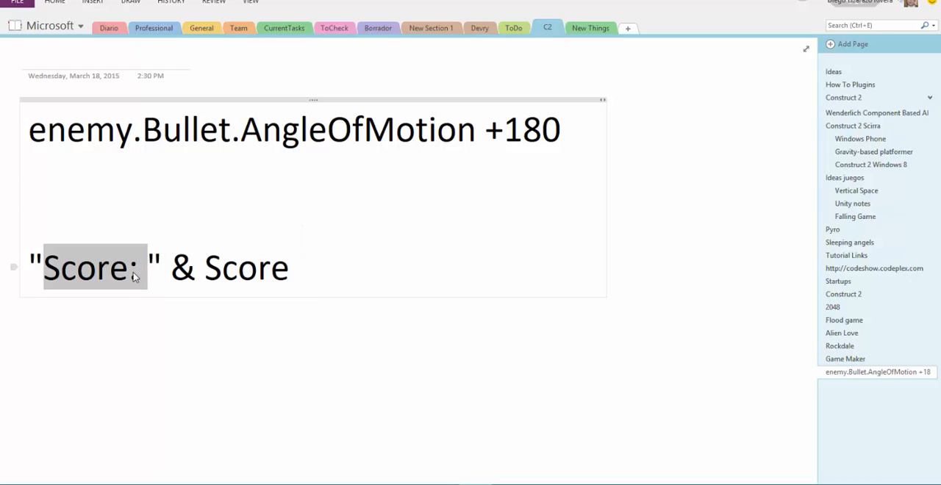
pyautogui.click(34, 262)
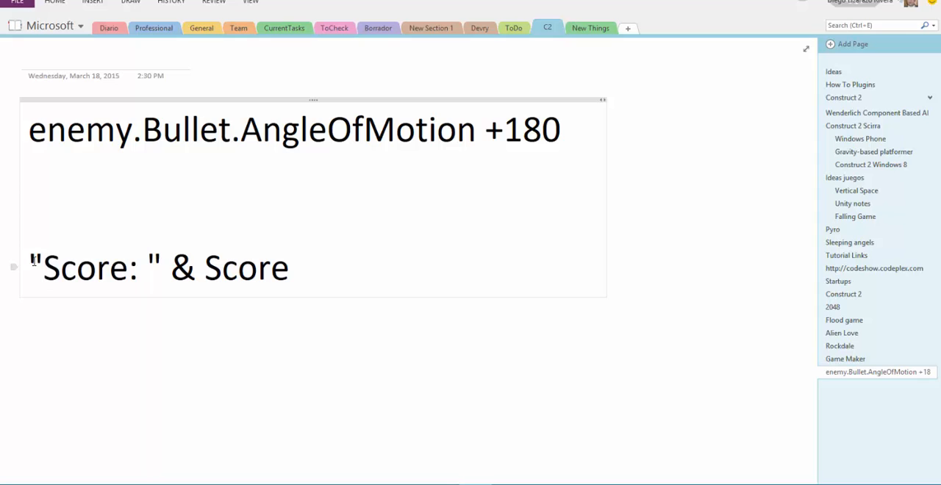
pyautogui.click(152, 261)
pyautogui.click(45, 266)
pyautogui.click(197, 259)
pyautogui.moveTo(171, 266); pyautogui.dragTo(291, 264)
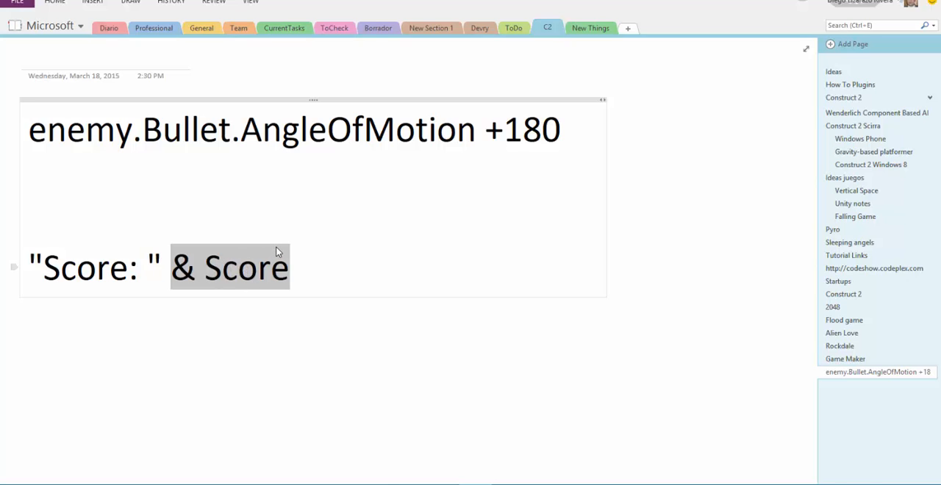
# Return to Construct 2, paste "Score: " & Score as the ScoreText action's text, and add the action to the coin event
pyautogui.hotkey('alt', 'Tab')
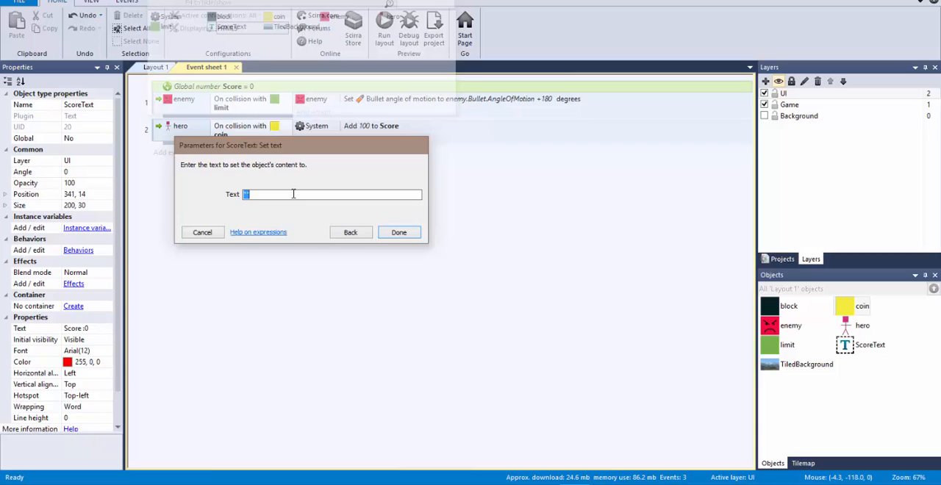
pyautogui.hotkey('ctrl', 'v')
pyautogui.moveTo(271, 194); pyautogui.dragTo(300, 194)
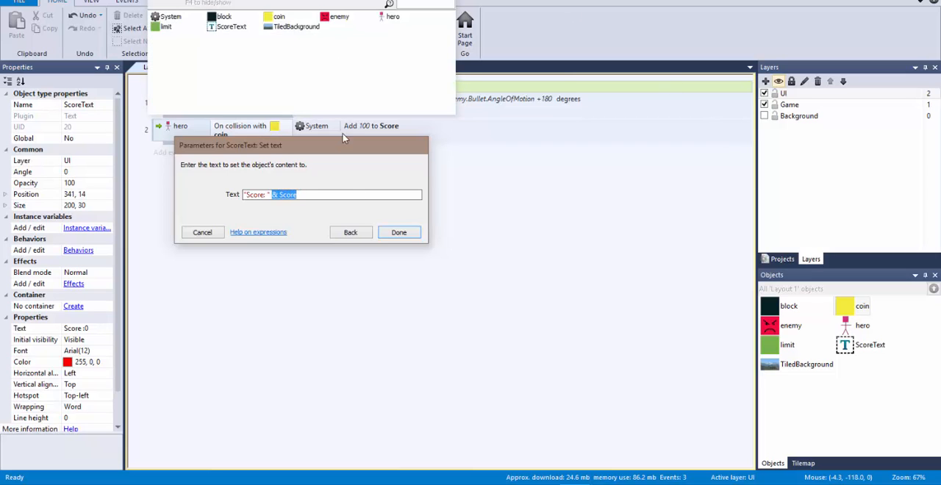
pyautogui.moveTo(344, 0); pyautogui.dragTo(595, 45)
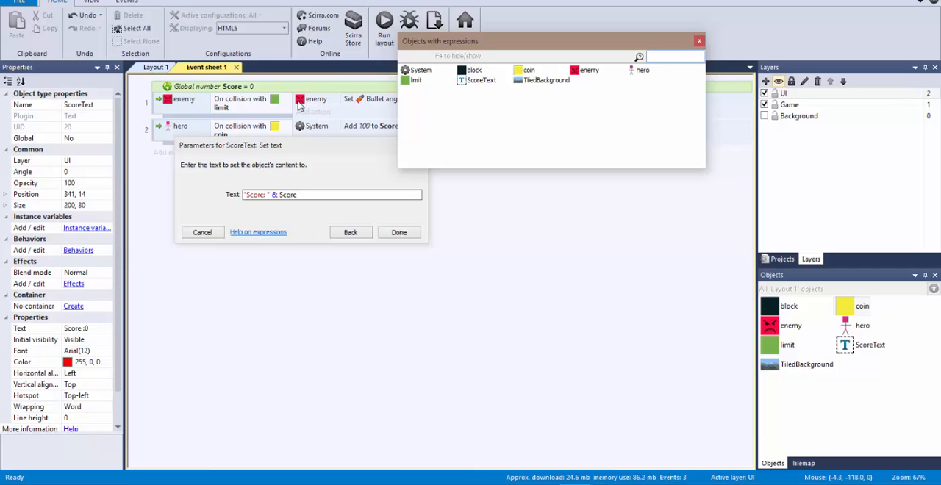
pyautogui.click(415, 236)
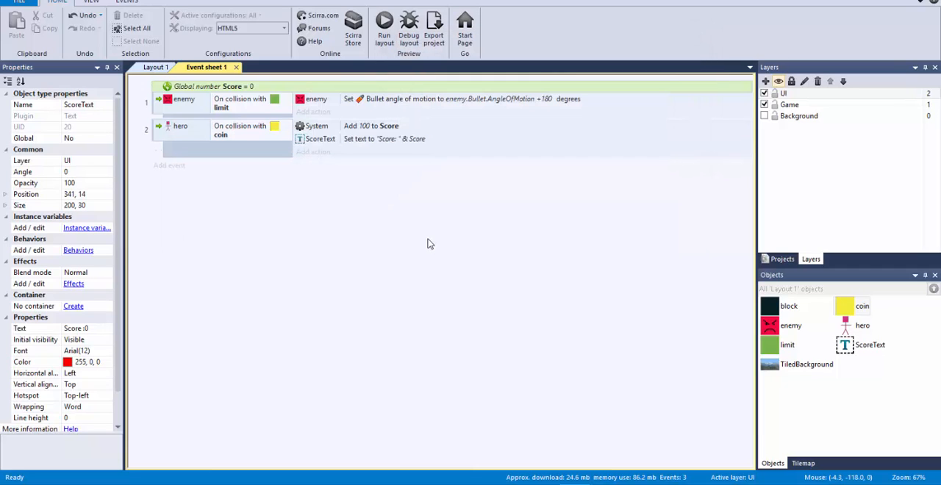
# Run the layout and steer the hero through the coins and over the platforms to test whether the score text updates
pyautogui.click(383, 32)
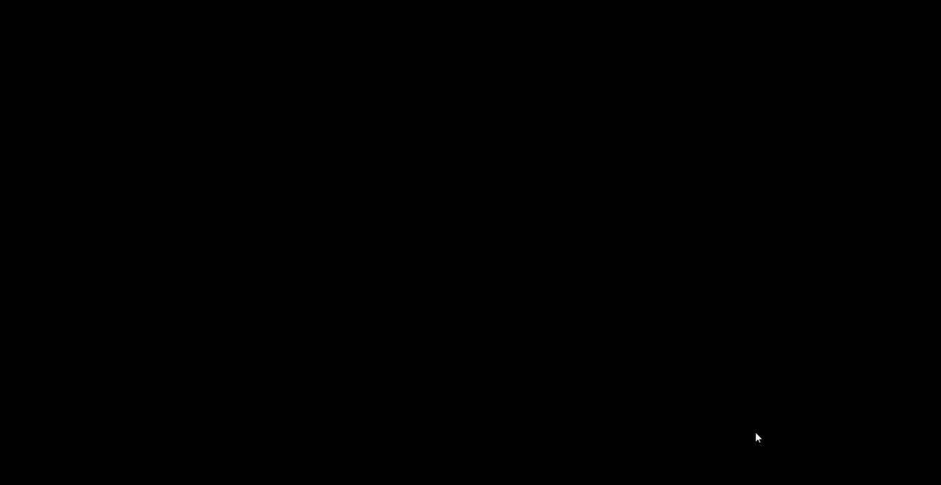
pyautogui.press('Right')
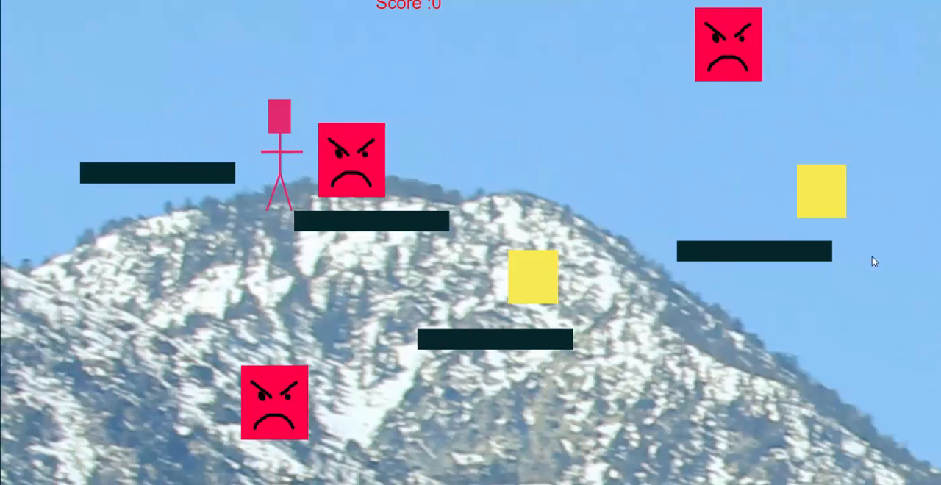
pyautogui.press('Right')
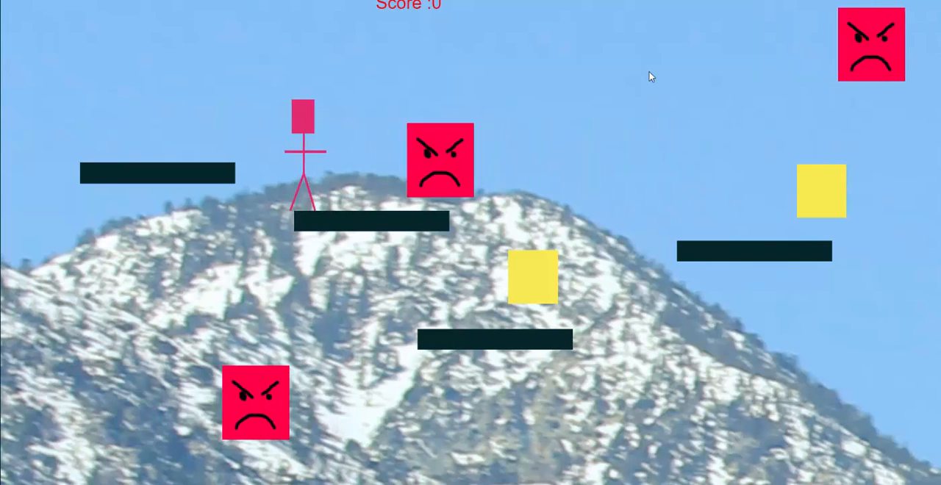
pyautogui.press('Right')
pyautogui.press('Up')
pyautogui.press('Right')
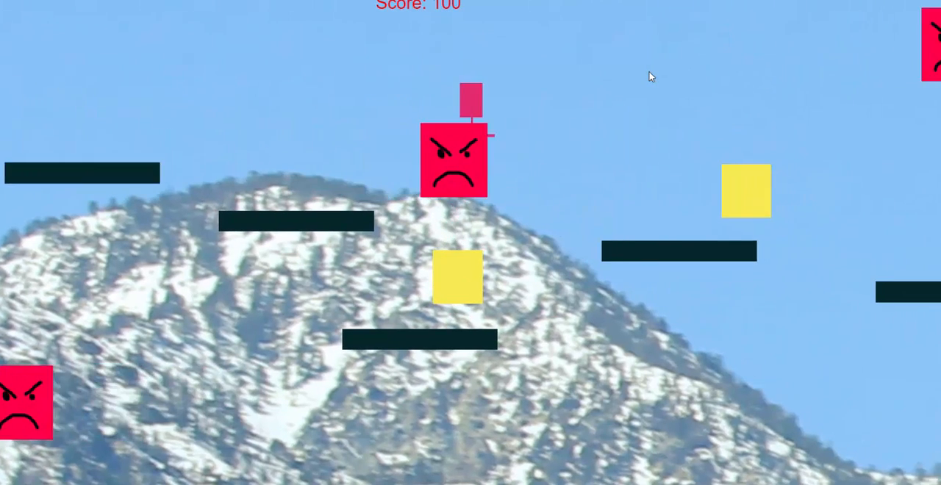
pyautogui.press('Right')
pyautogui.press('Up')
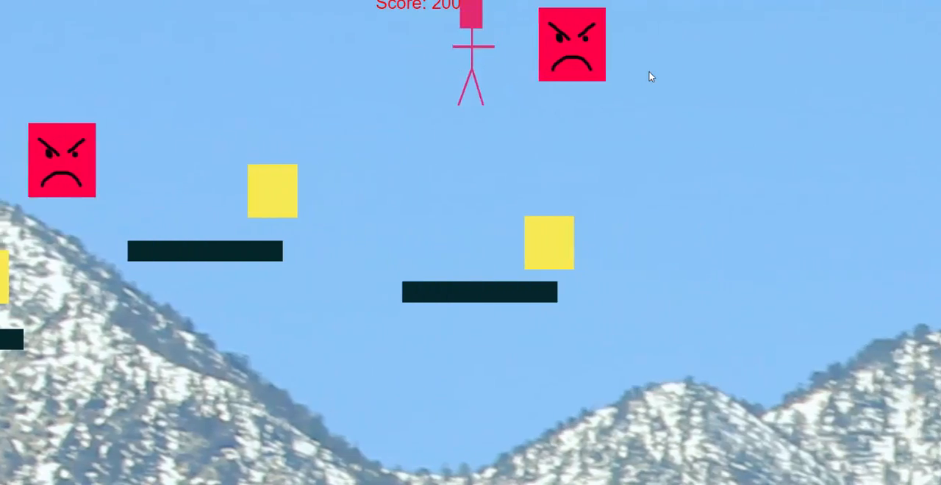
pyautogui.press('Right')
pyautogui.press('Up')
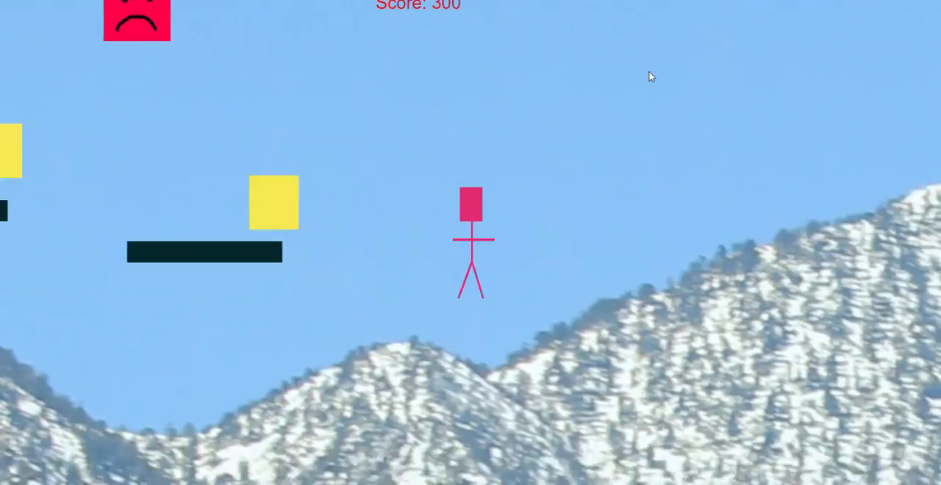
pyautogui.press('Left')
pyautogui.press('Up')
pyautogui.press('Left')
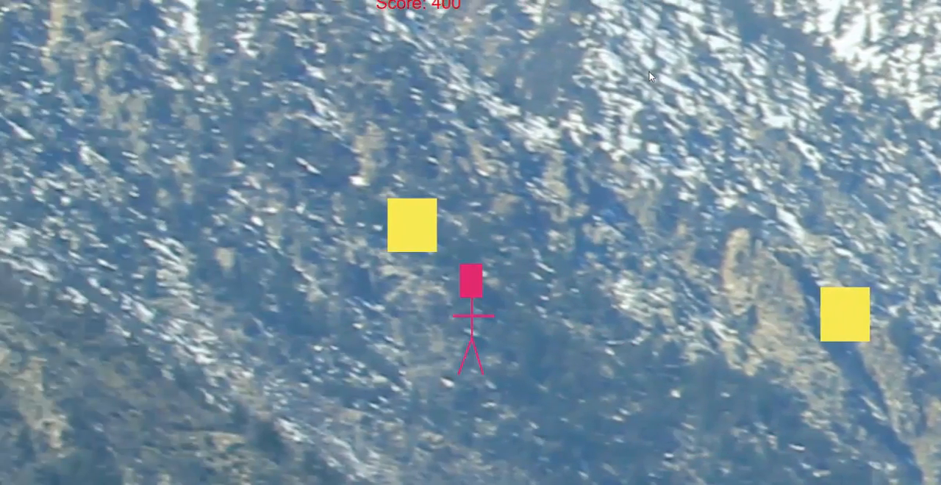
pyautogui.press('Left')
pyautogui.press('Right')
pyautogui.press('Up')
pyautogui.press('Left')
pyautogui.press('Up')
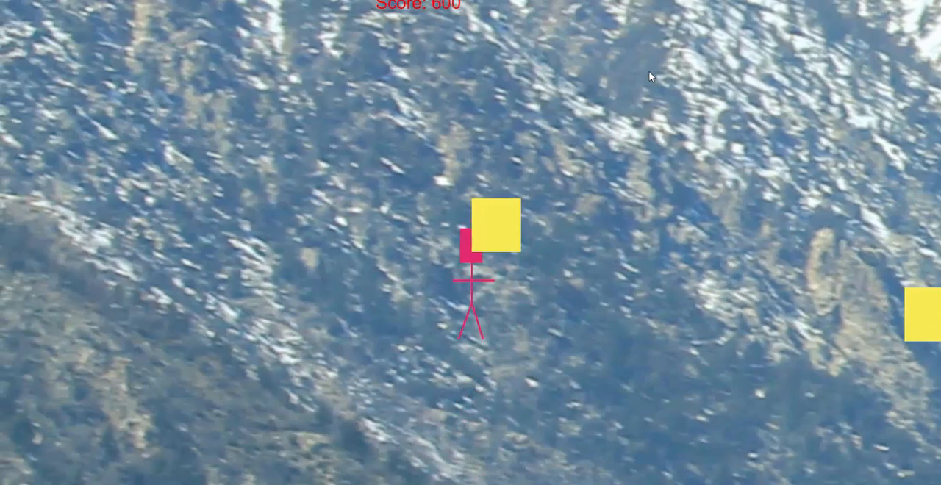
pyautogui.press('Up')
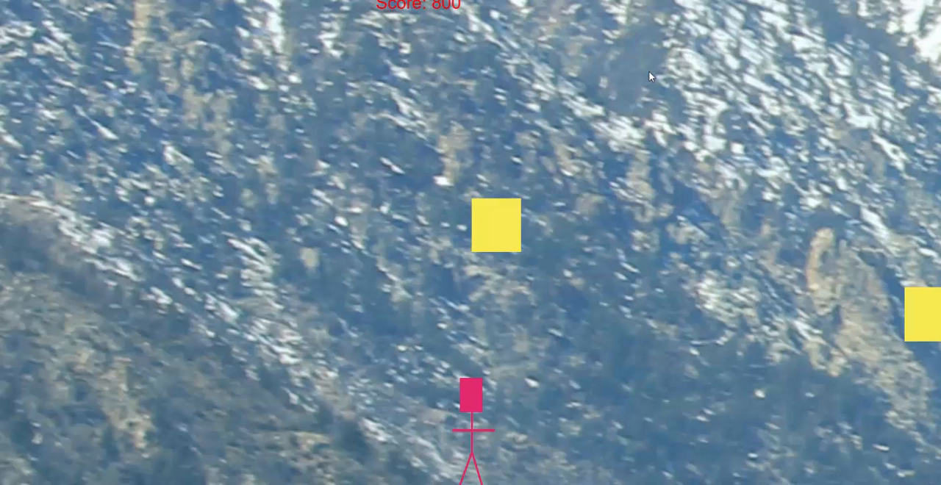
# Return to Construct 2 and review the ScoreText expression "Score: " & Score and the Add 100 to Score action in the coin event
pyautogui.hotkey('alt', 'Tab')
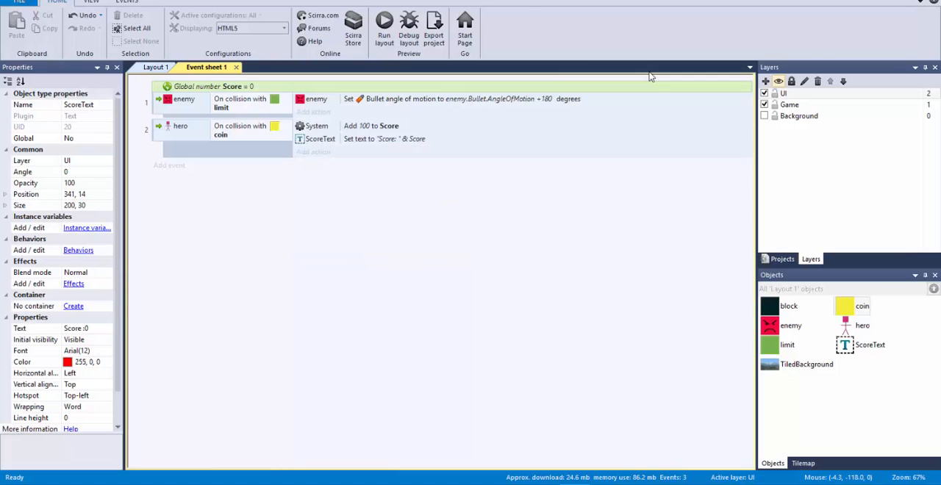
pyautogui.doubleClick(430, 142)
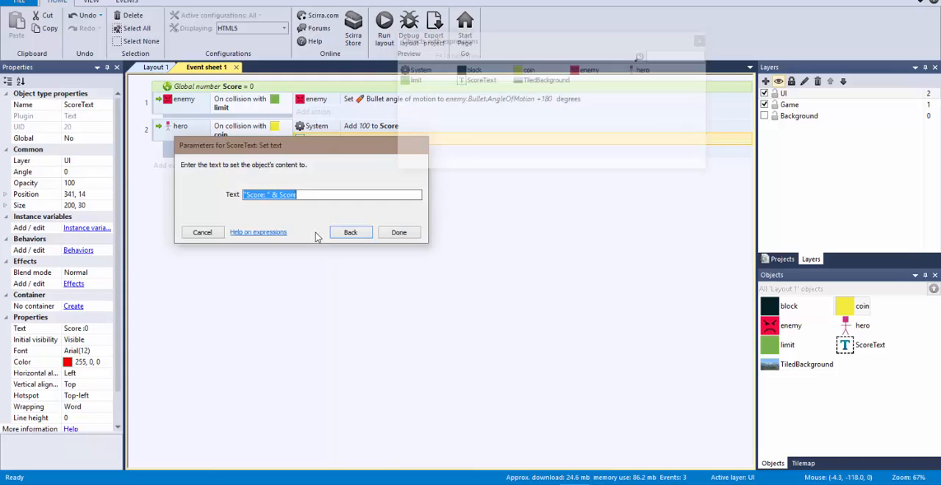
pyautogui.click(321, 194)
pyautogui.moveTo(308, 197); pyautogui.dragTo(276, 197)
pyautogui.click(400, 232)
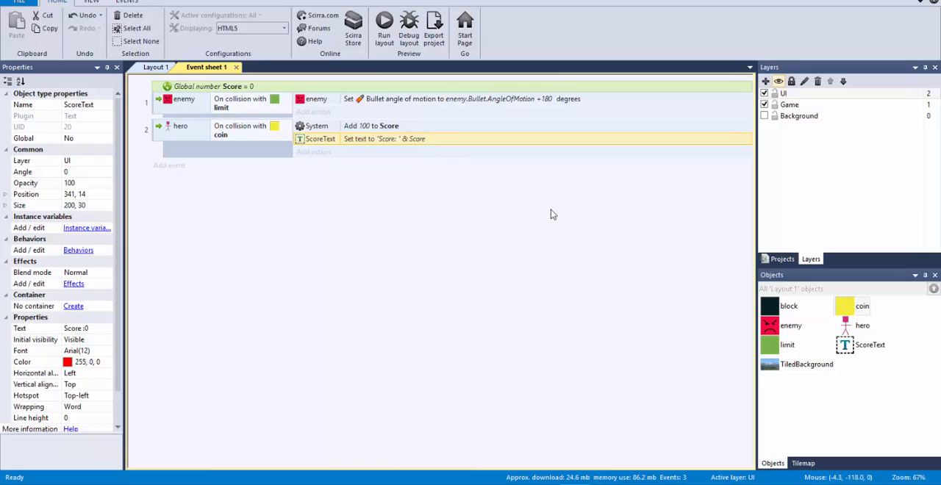
pyautogui.click(363, 130)
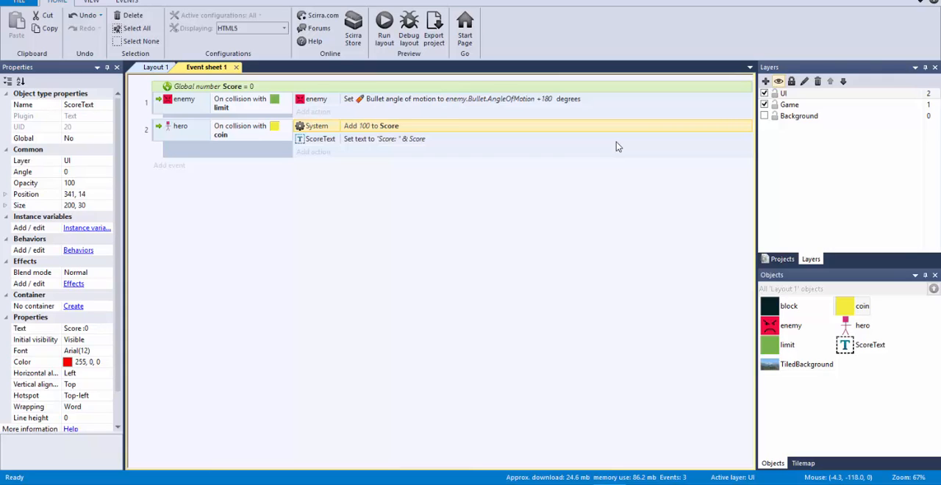
# Run the layout and make the hero jump repeatedly through the first coin to test whether the same coin keeps adding points
pyautogui.click(384, 30)
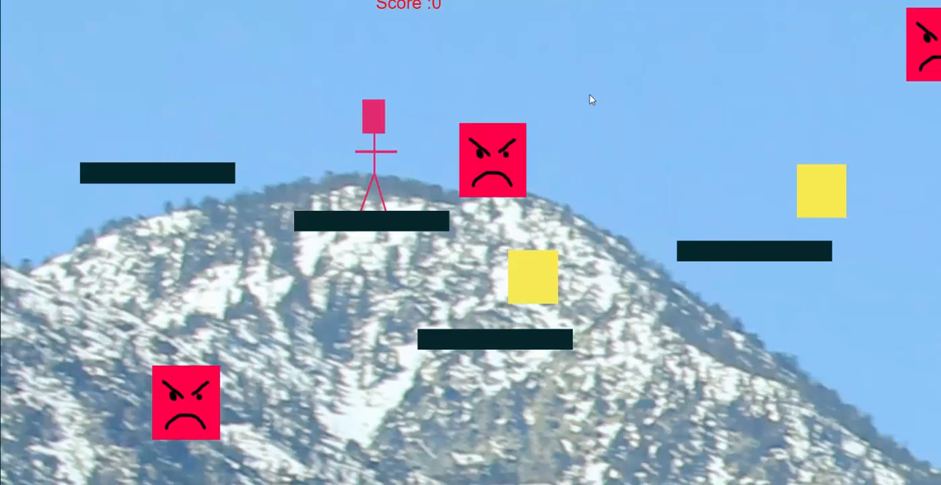
pyautogui.press('Right')
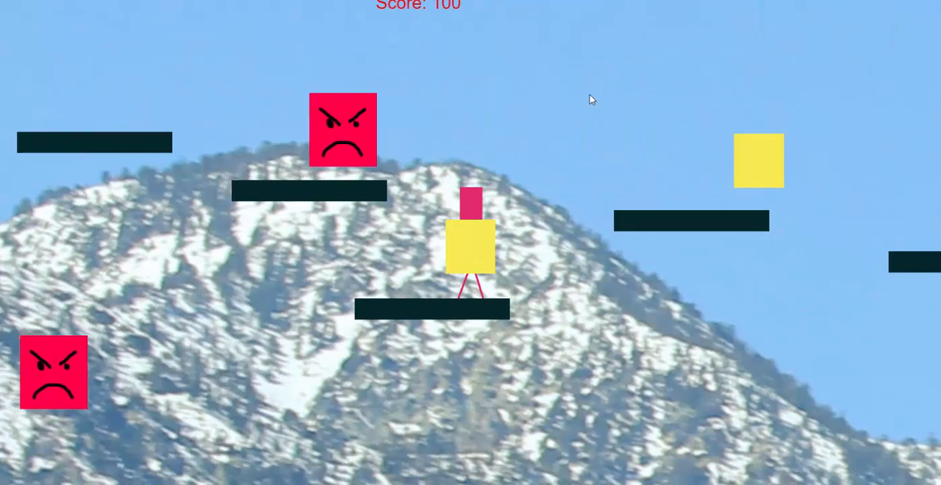
pyautogui.press('Left')
pyautogui.press('Right')
pyautogui.press('Left')
pyautogui.press('Up')
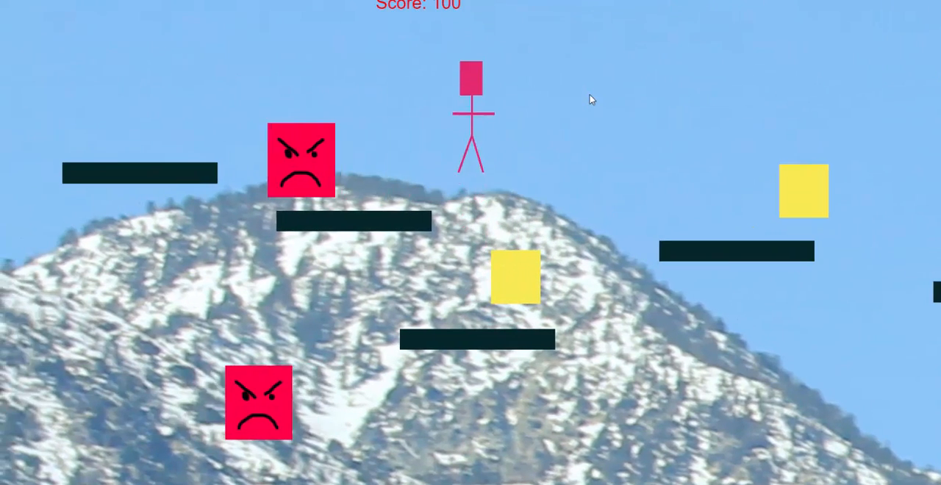
pyautogui.press('Right')
pyautogui.press('Up')
pyautogui.press('Up')
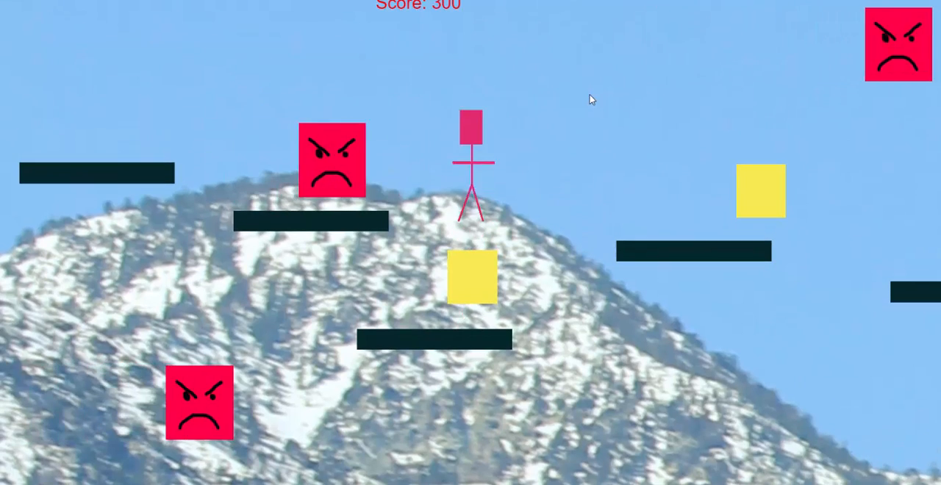
pyautogui.press('Up')
pyautogui.press('Up')
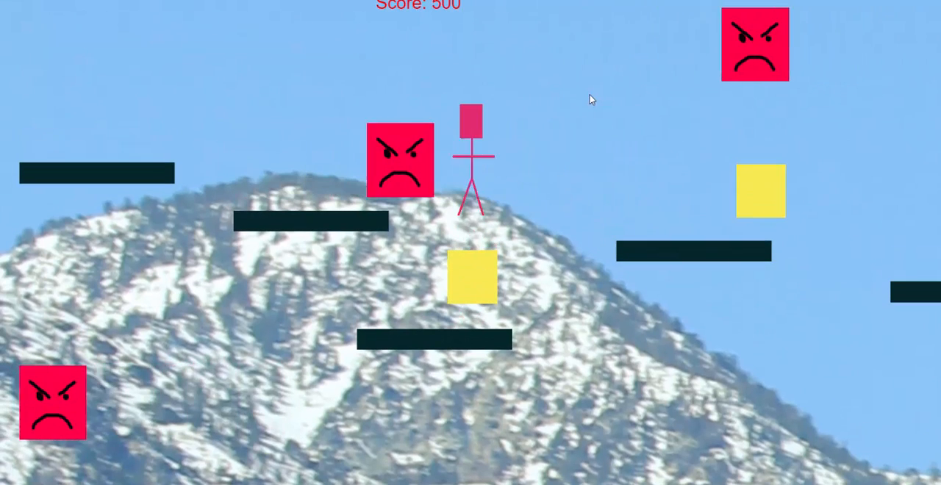
pyautogui.press('Up')
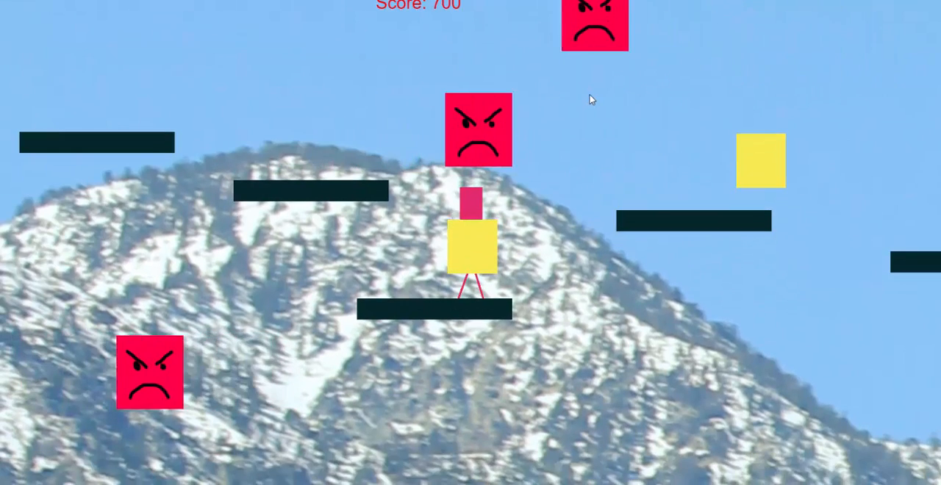
pyautogui.press('Left')
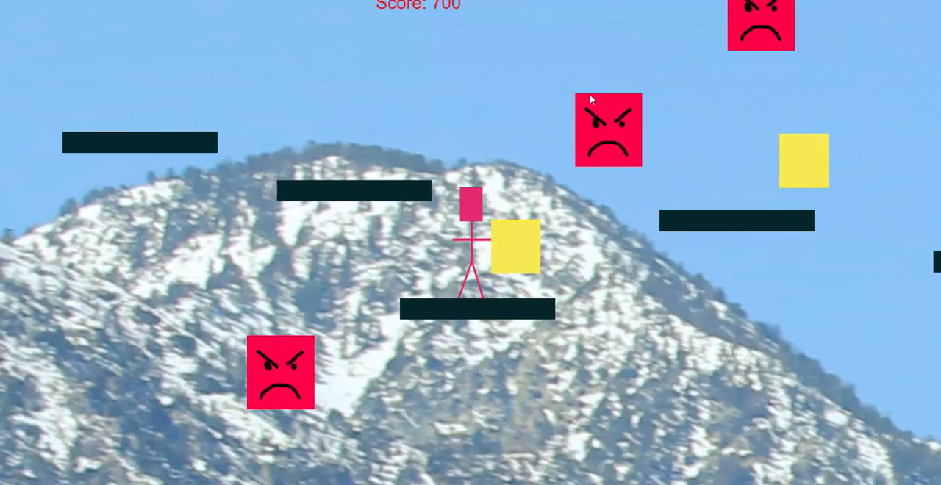
pyautogui.press('Up')
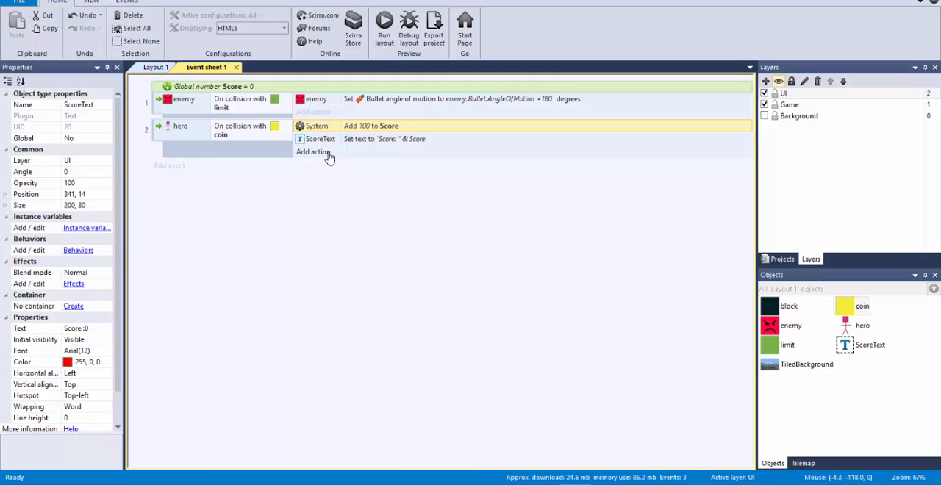
# Add a Destroy action for the coin to the hero–coin collision event
pyautogui.click(313, 153)
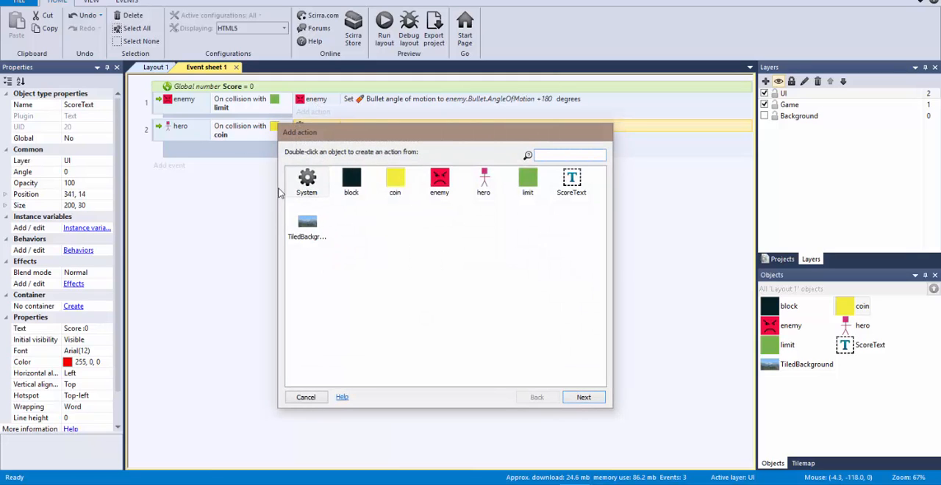
pyautogui.doubleClick(403, 186)
pyautogui.write('des')
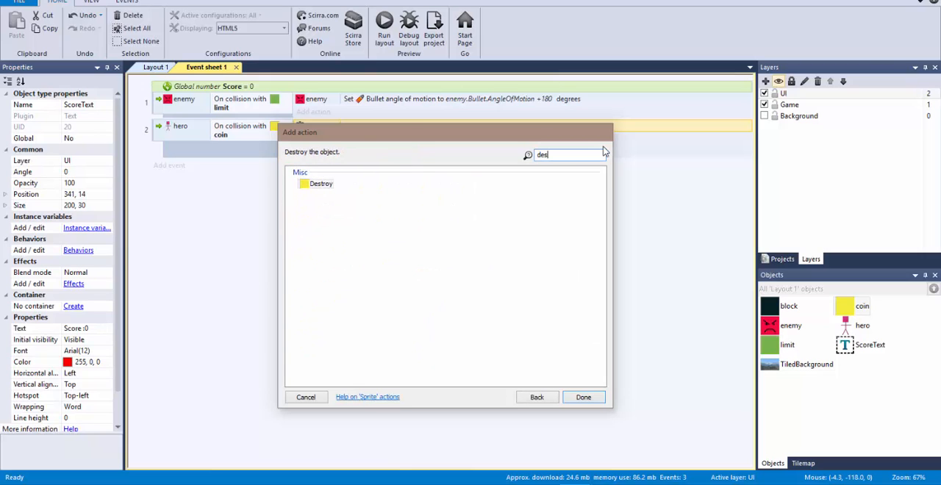
pyautogui.doubleClick(322, 184)
pyautogui.doubleClick(321, 185)
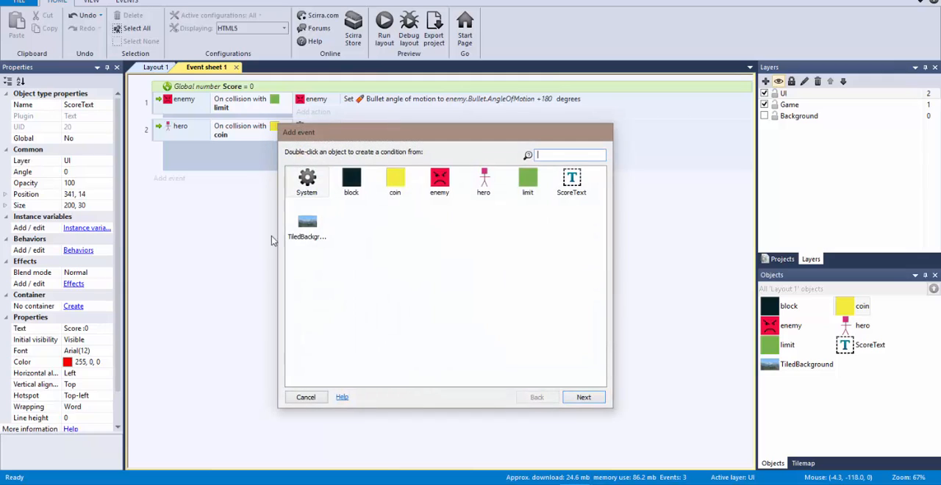
pyautogui.click(301, 398)
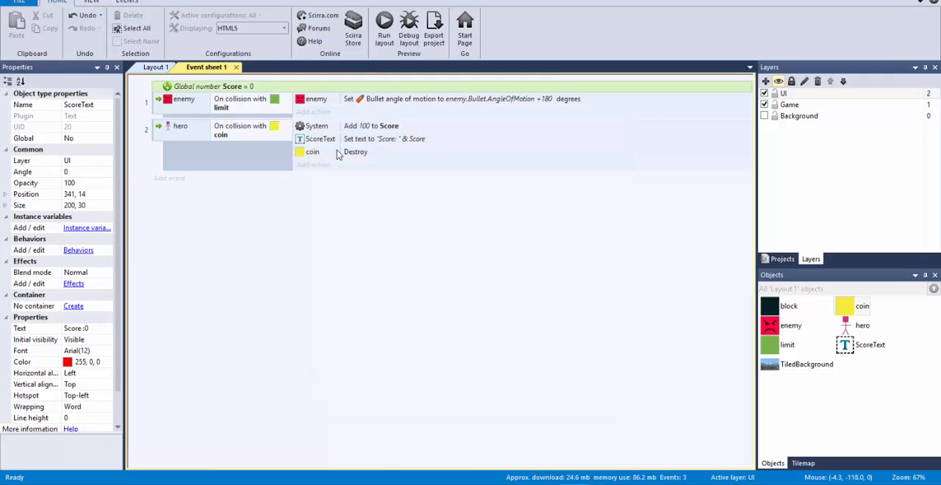
# Run the layout and steer the hero through the coins to test whether each one disappears and scores only once
pyautogui.click(385, 28)
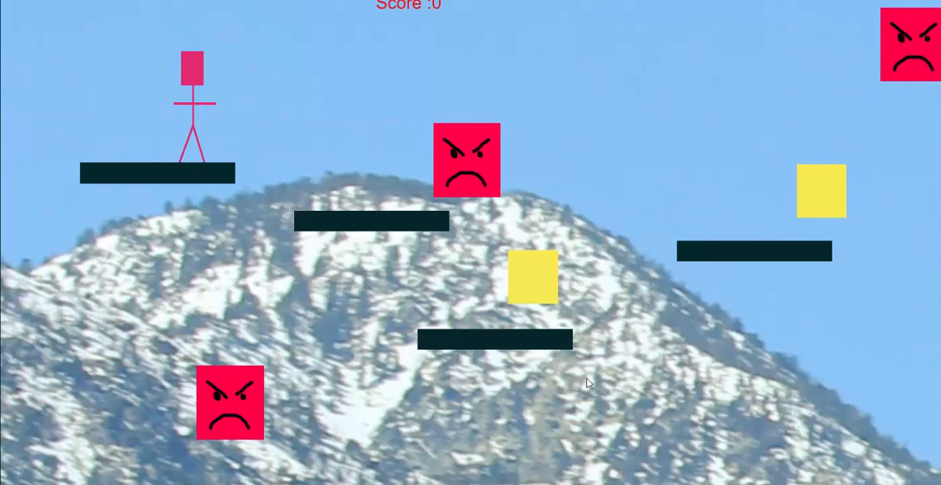
pyautogui.press('Right')
pyautogui.press('Right')
pyautogui.press('Right')
pyautogui.press('Right')
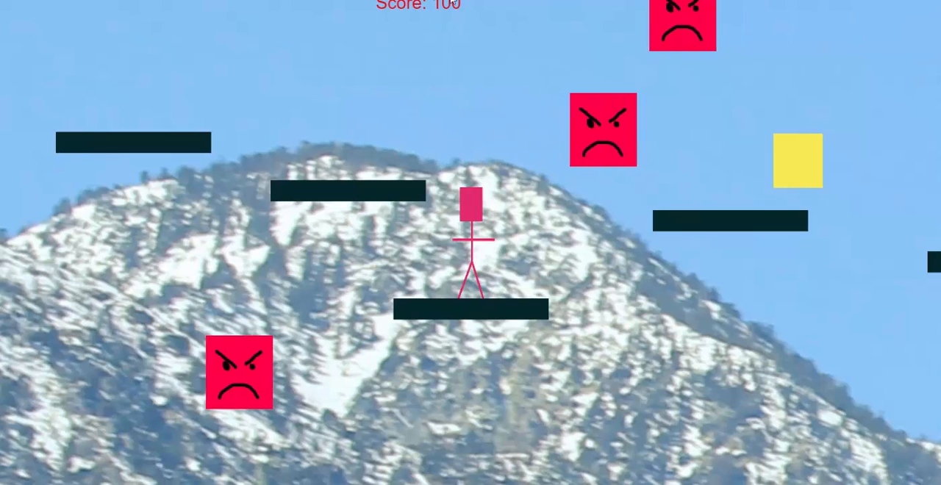
pyautogui.press('Right')
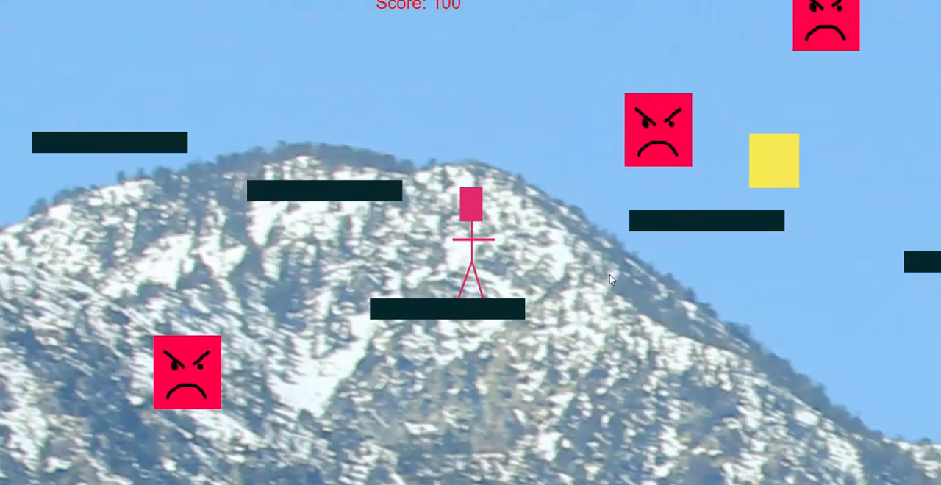
pyautogui.press('Up')
pyautogui.press('Up')
pyautogui.press('Right')
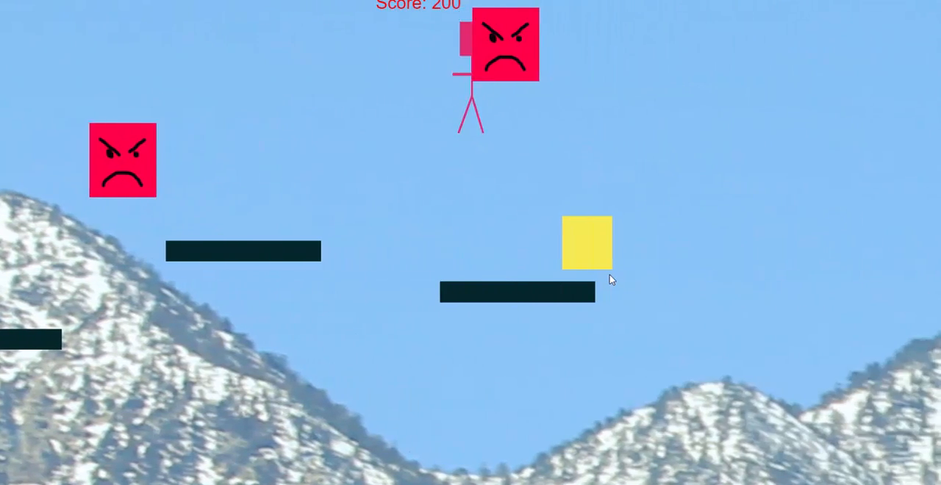
pyautogui.press('Left')
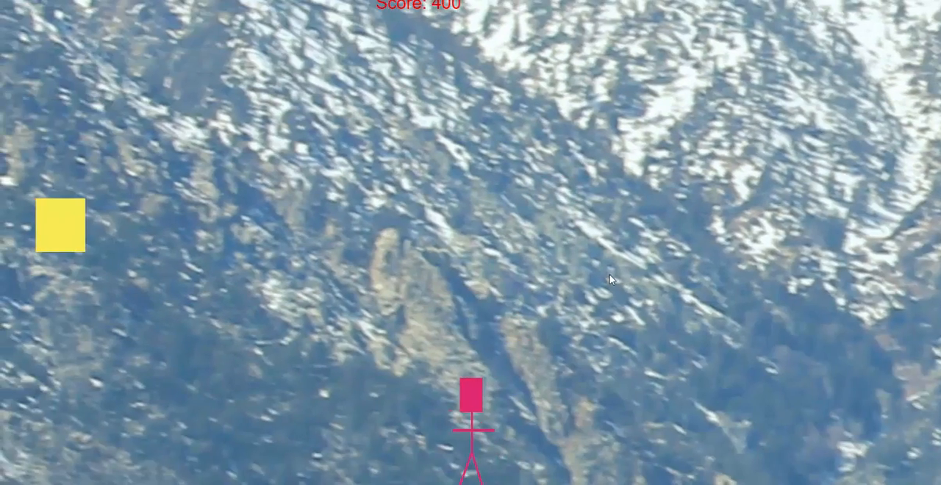
pyautogui.press('Up')
pyautogui.press('Left')
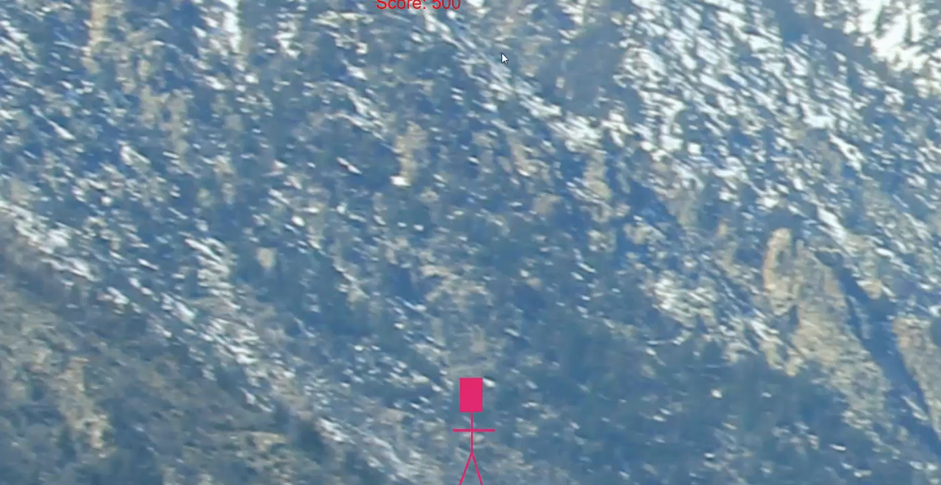
pyautogui.press('Right')
pyautogui.press('Up')
pyautogui.press('Right')
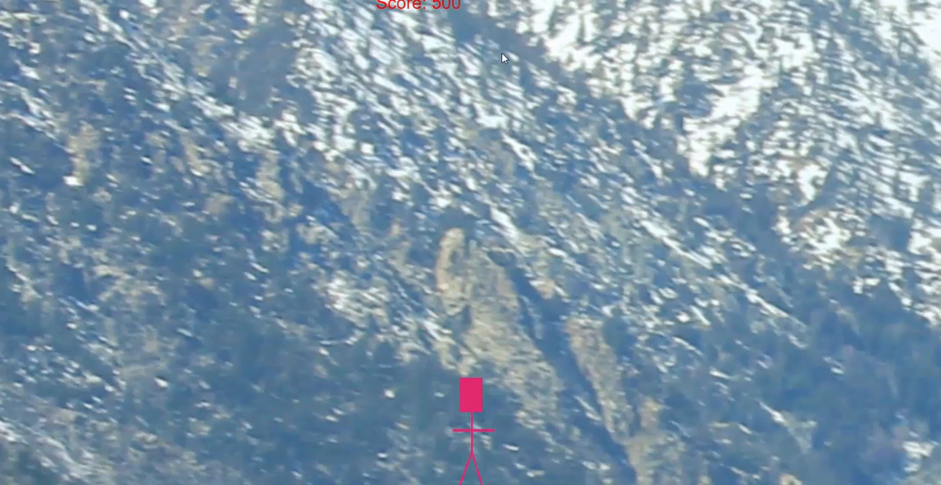
# Return to Construct 2 and add a global number variable named lives with an initial value of 4 to the event sheet
pyautogui.hotkey('alt', 'Tab')
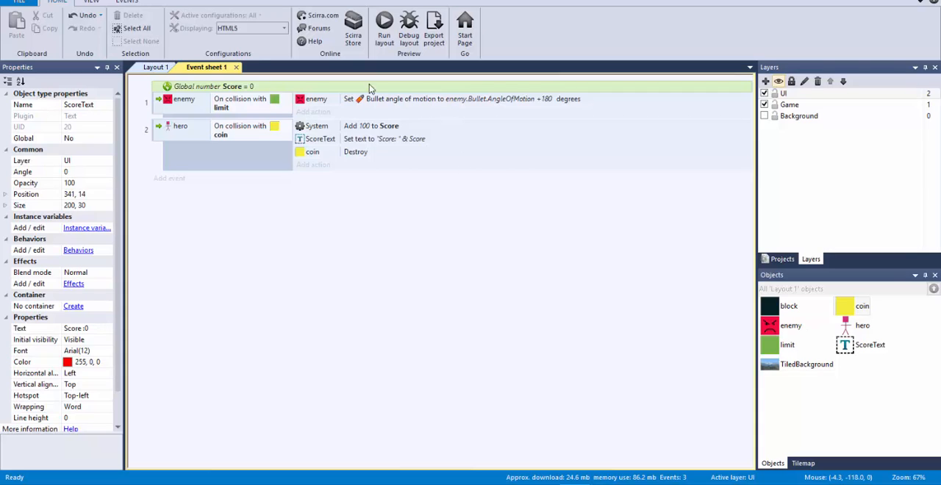
pyautogui.rightClick(301, 200)
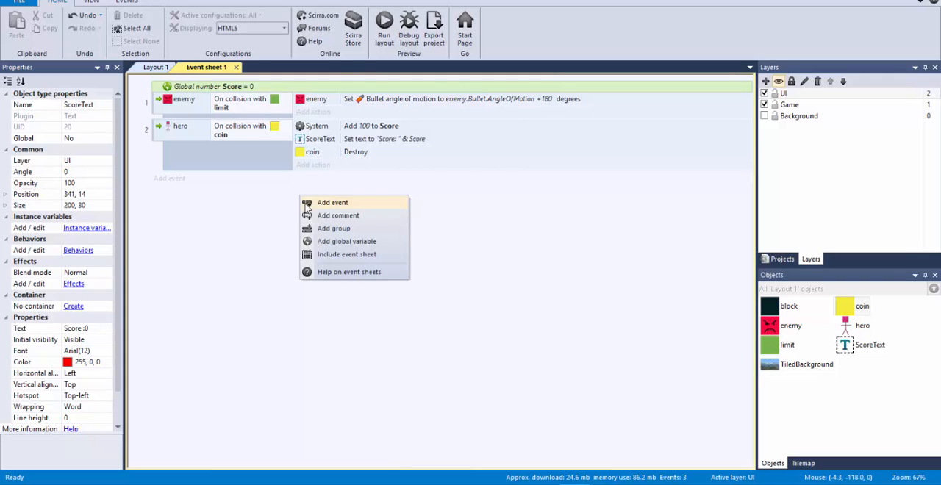
pyautogui.click(344, 242)
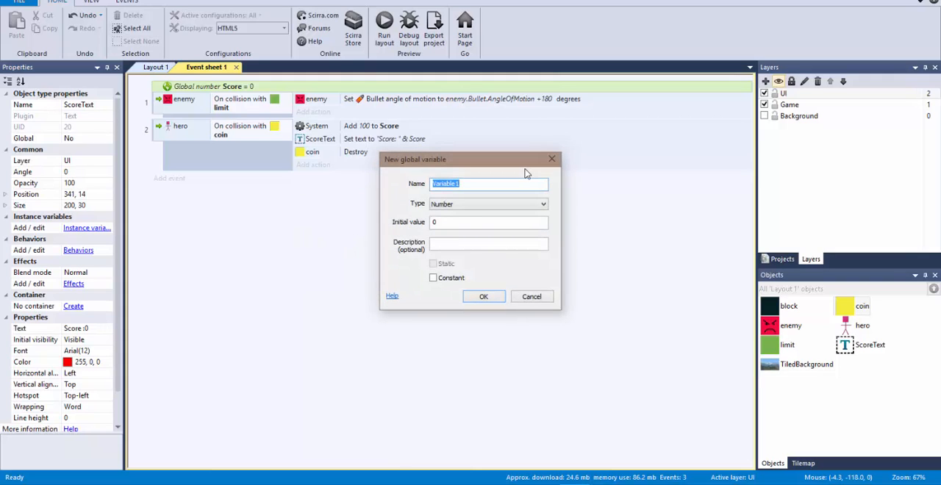
pyautogui.write('lives')
pyautogui.press('Tab')
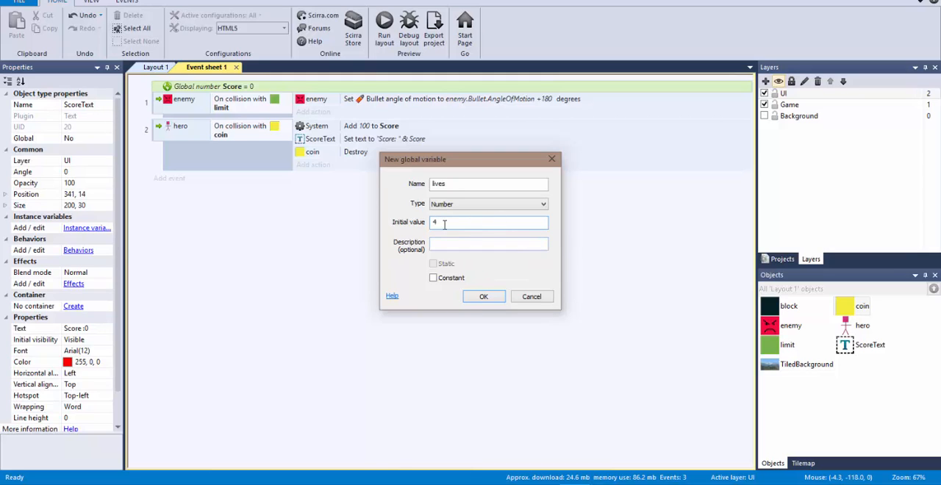
pyautogui.click(494, 297)
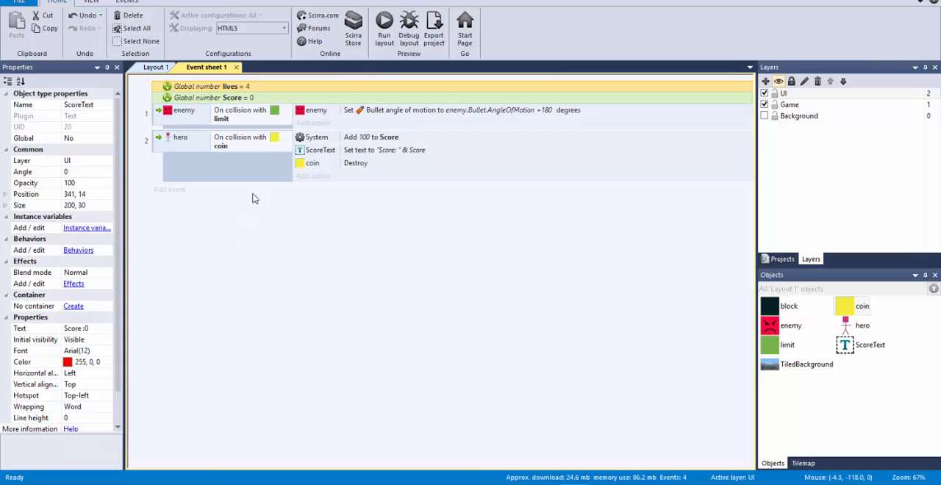
# Add a new event that triggers when the hero is on collision with the enemy
pyautogui.click(169, 190)
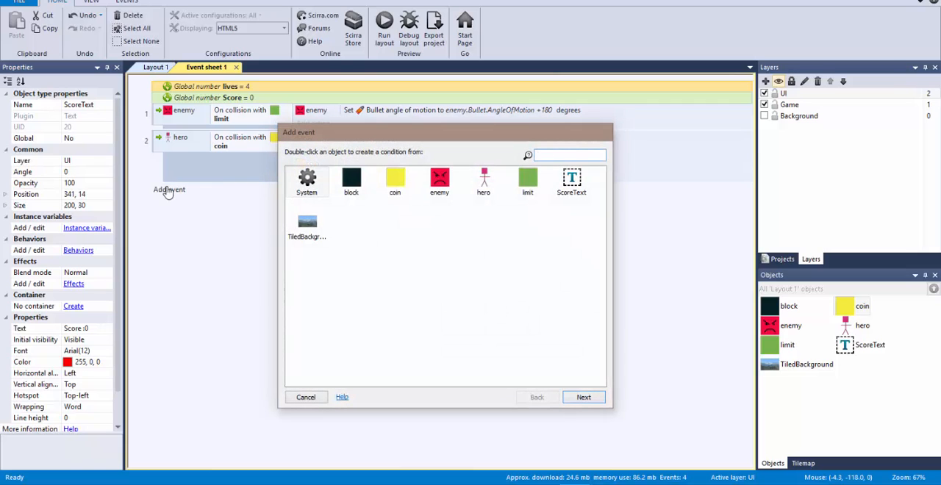
pyautogui.doubleClick(482, 187)
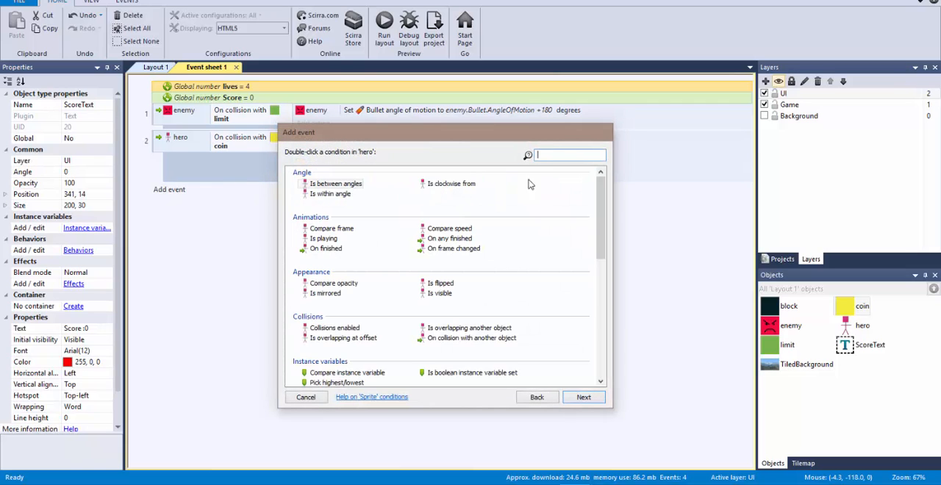
pyautogui.click(583, 152)
pyautogui.write('coll')
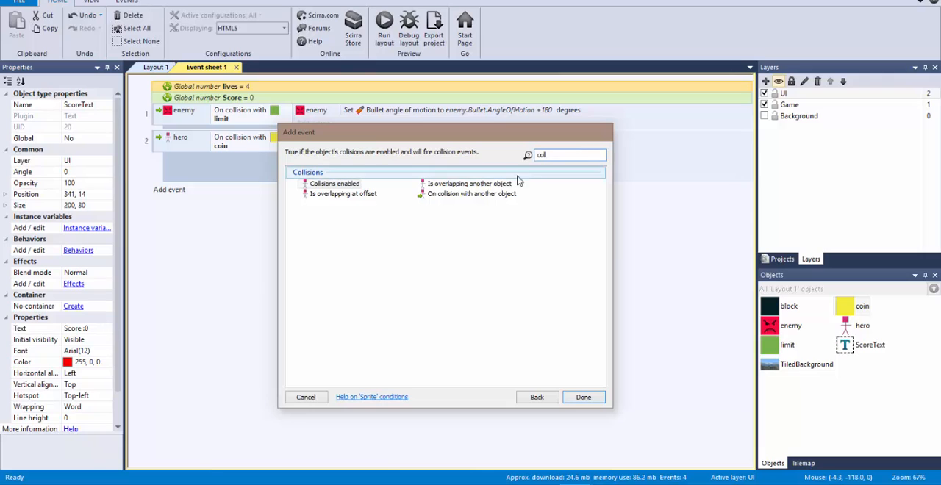
pyautogui.doubleClick(486, 194)
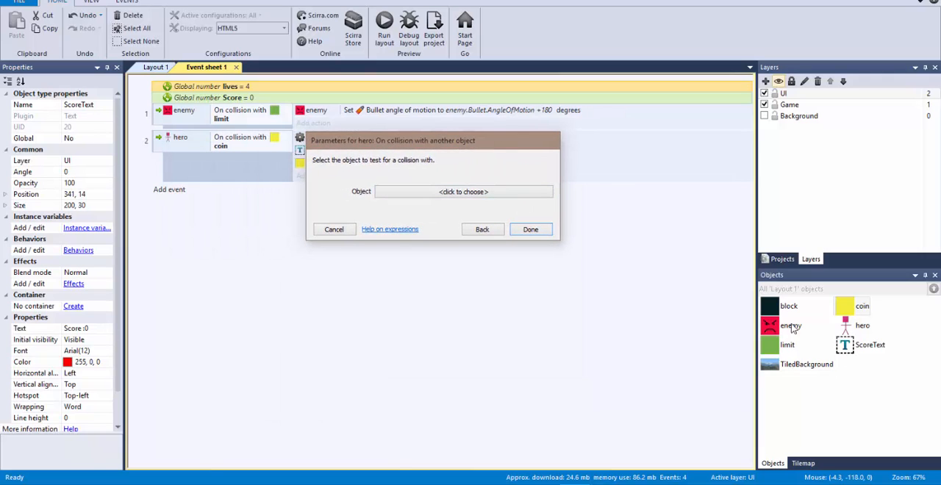
pyautogui.click(441, 195)
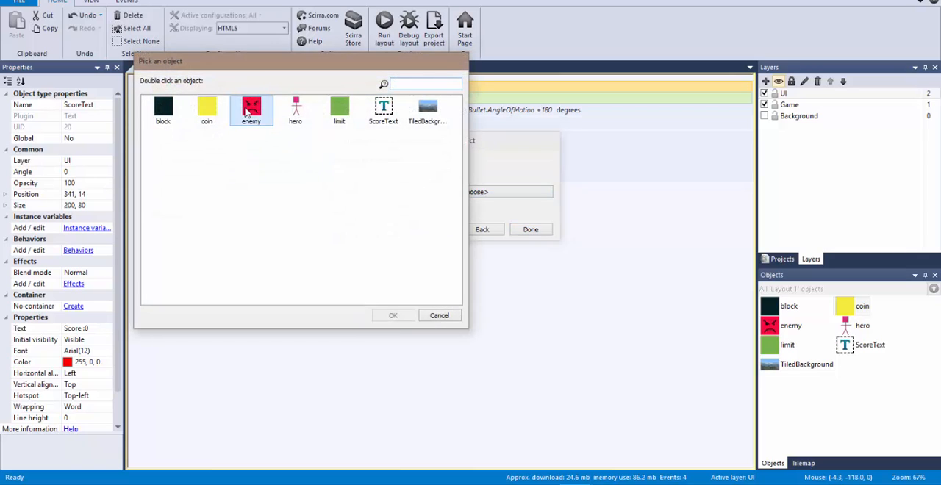
pyautogui.doubleClick(251, 110)
pyautogui.click(530, 241)
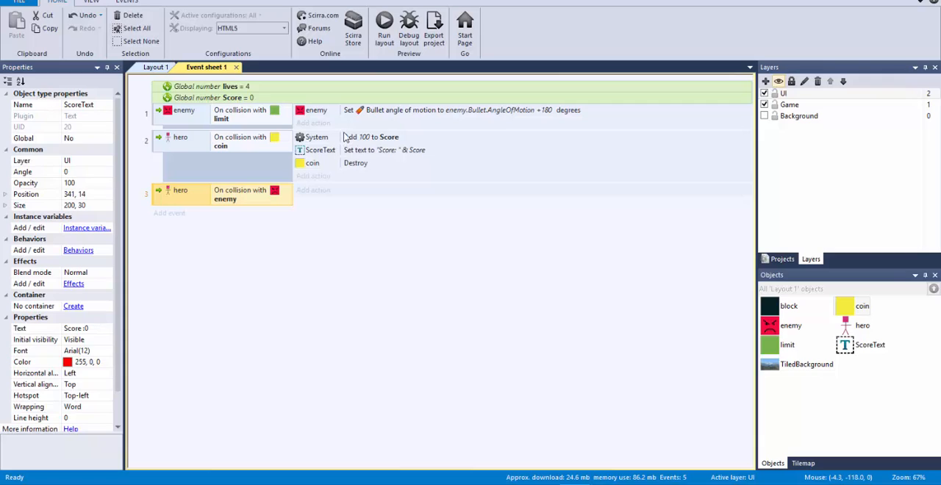
# Add a System action to the hero–enemy collision event that subtracts 1 from the lives variable
pyautogui.click(313, 191)
pyautogui.doubleClick(313, 196)
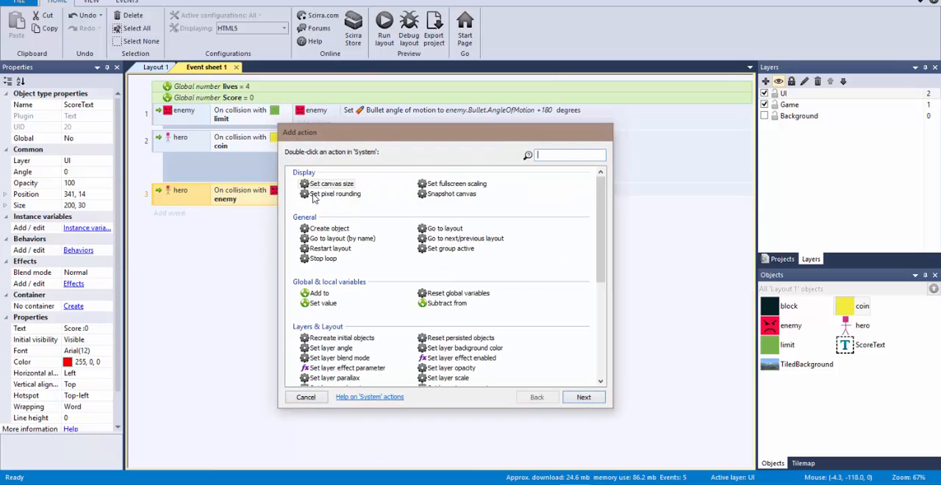
pyautogui.click(314, 295)
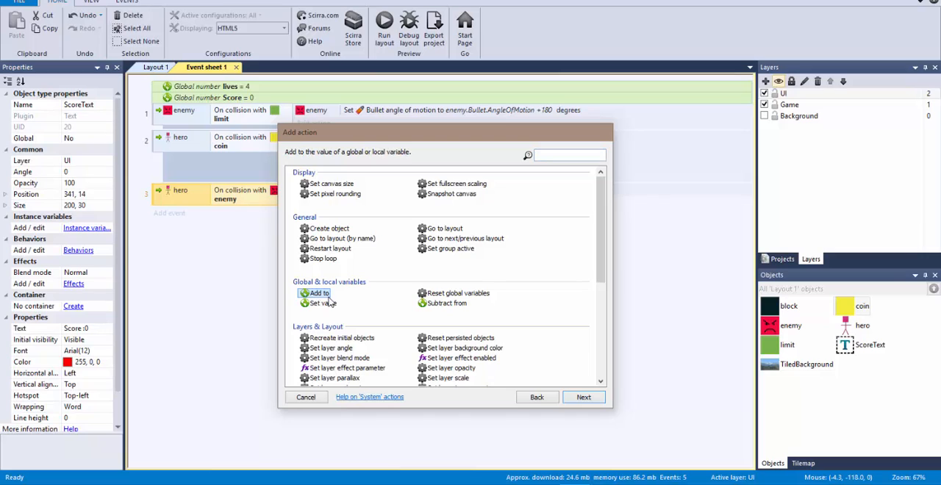
pyautogui.doubleClick(445, 305)
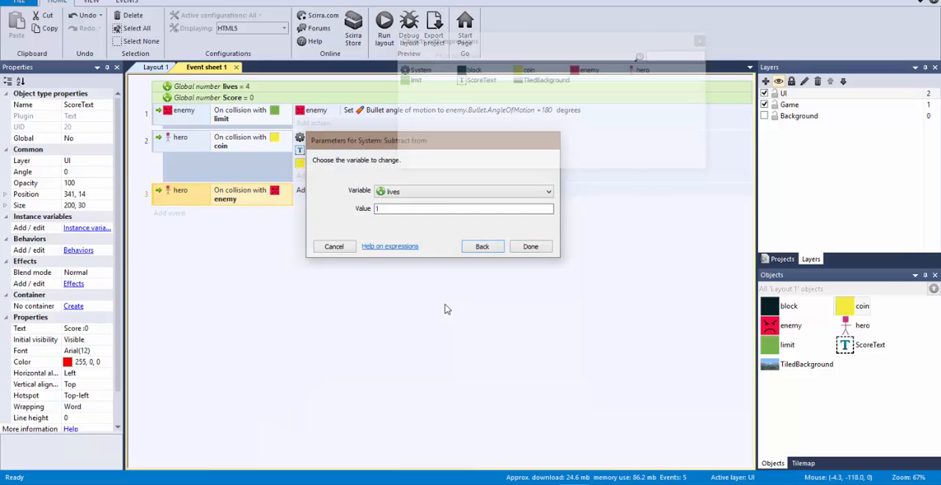
pyautogui.click(547, 191)
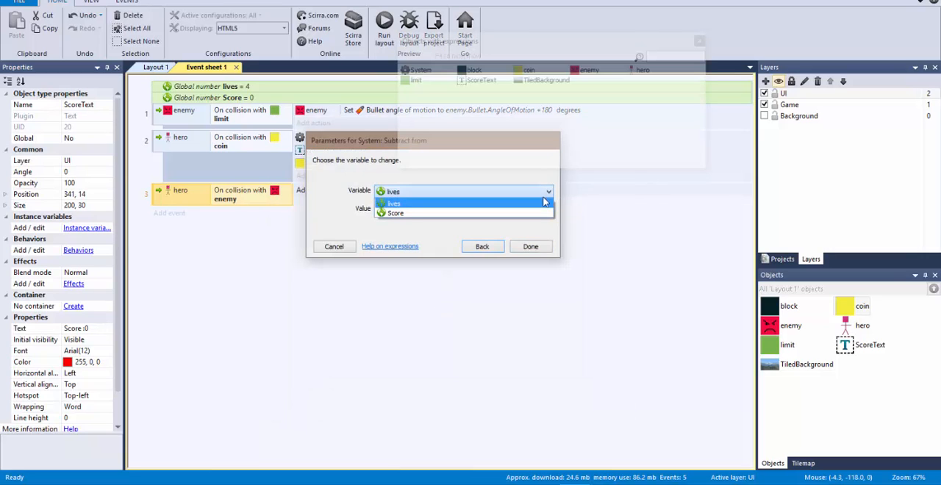
pyautogui.click(542, 191)
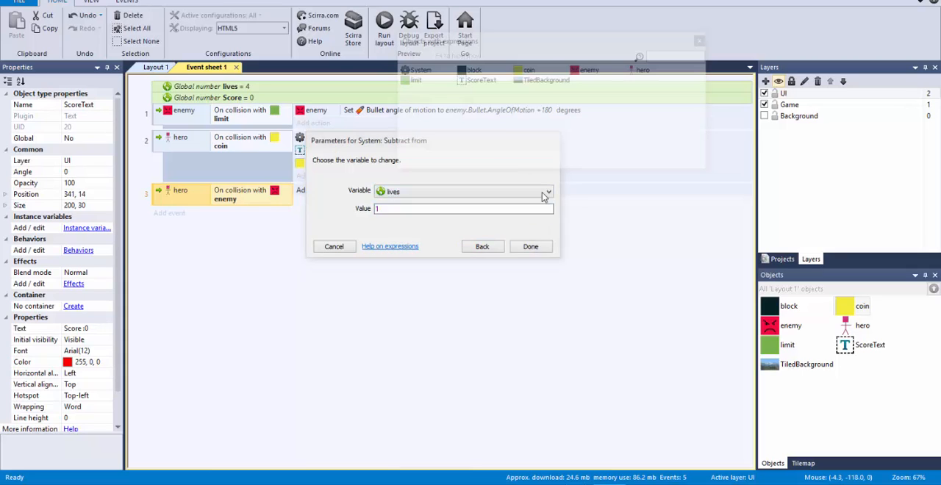
pyautogui.click(548, 194)
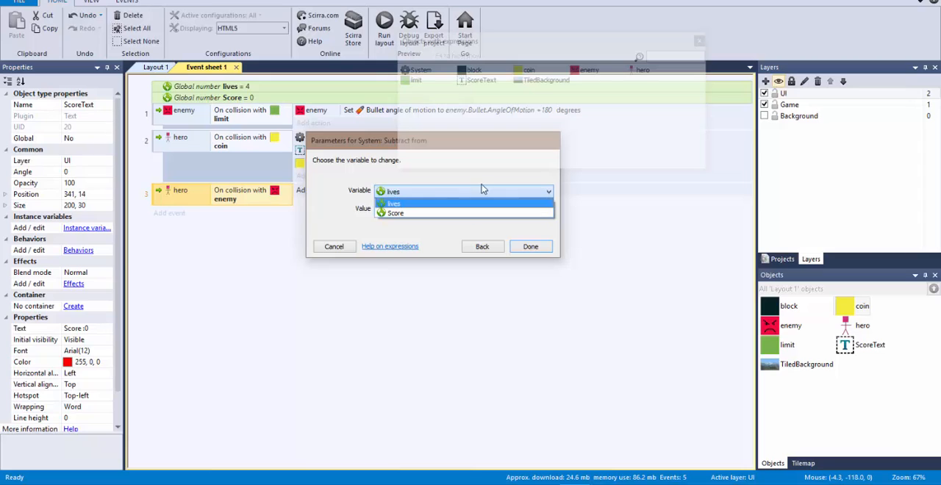
pyautogui.click(370, 171)
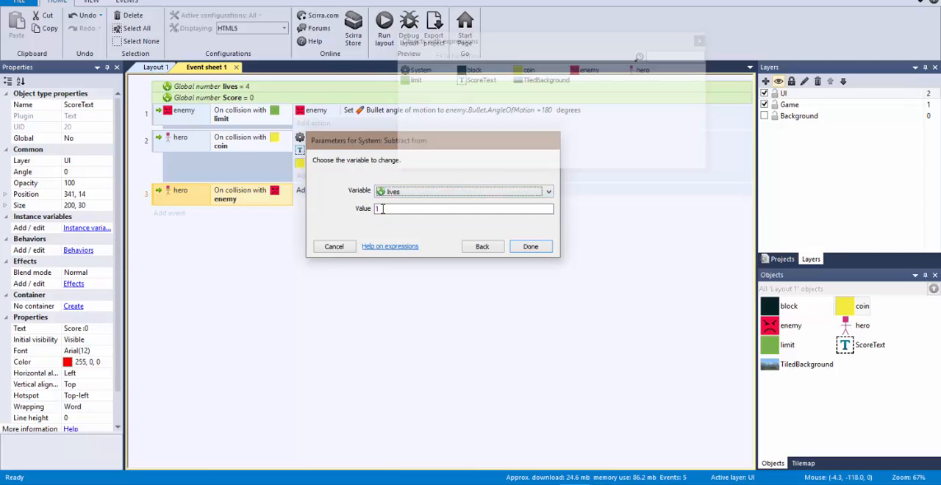
pyautogui.click(528, 247)
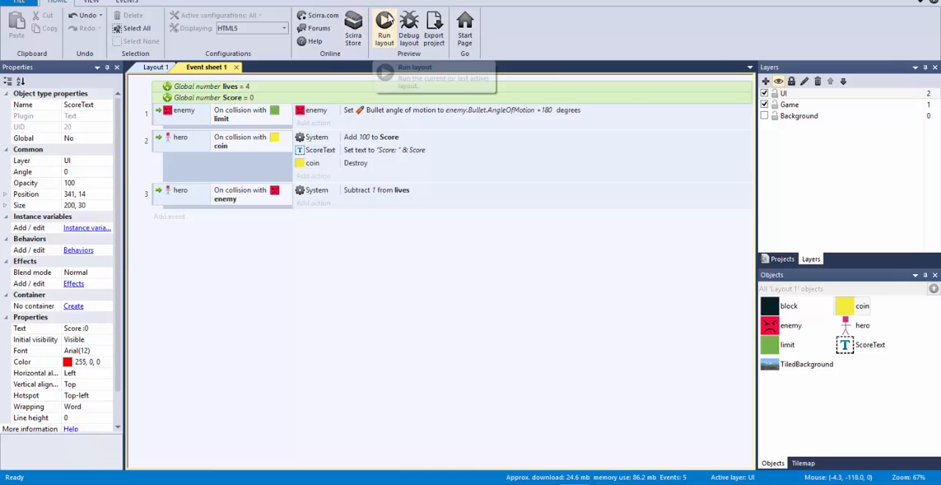
# Run the layout and move the hero rightward to test the enemy collision, and return to Layout 1 in Construct 2
pyautogui.click(384, 33)
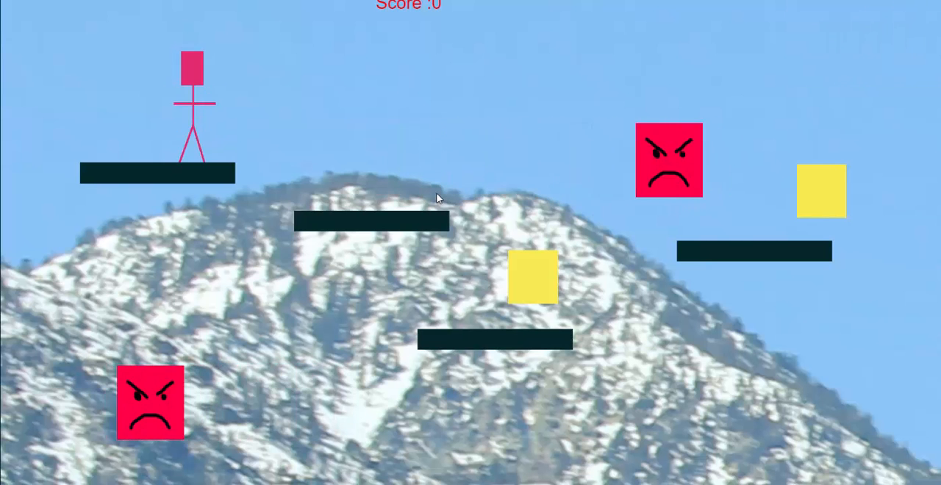
pyautogui.press('Right')
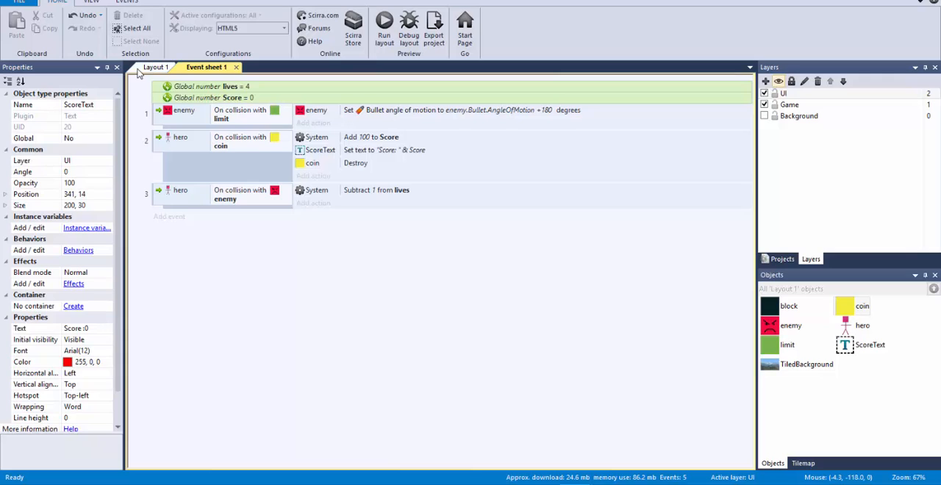
pyautogui.click(145, 68)
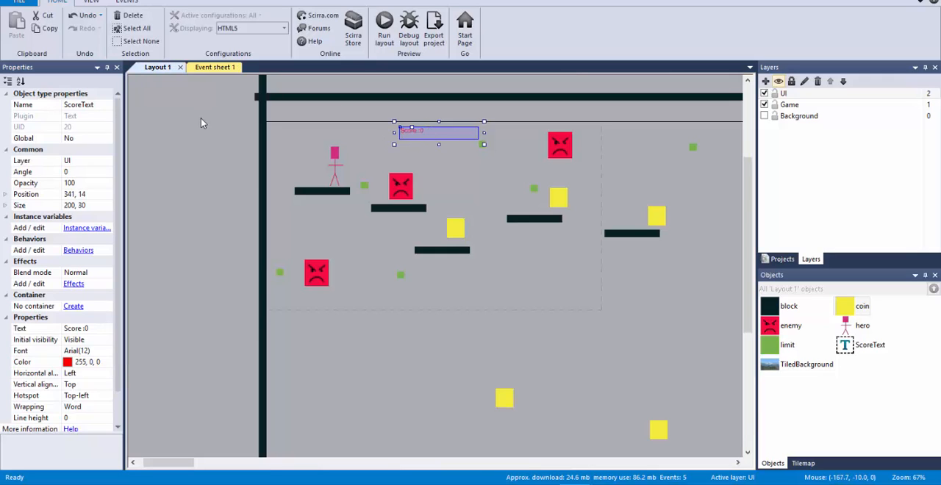
# Insert a Text object on the UI layer just above the hero, at about 98, 11
pyautogui.click(230, 141)
pyautogui.doubleClick(229, 142)
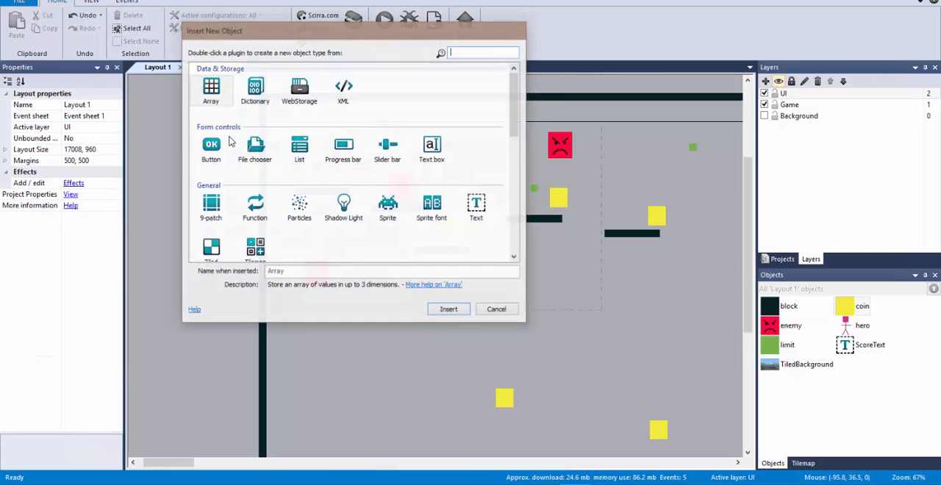
pyautogui.click(468, 214)
pyautogui.doubleClick(468, 214)
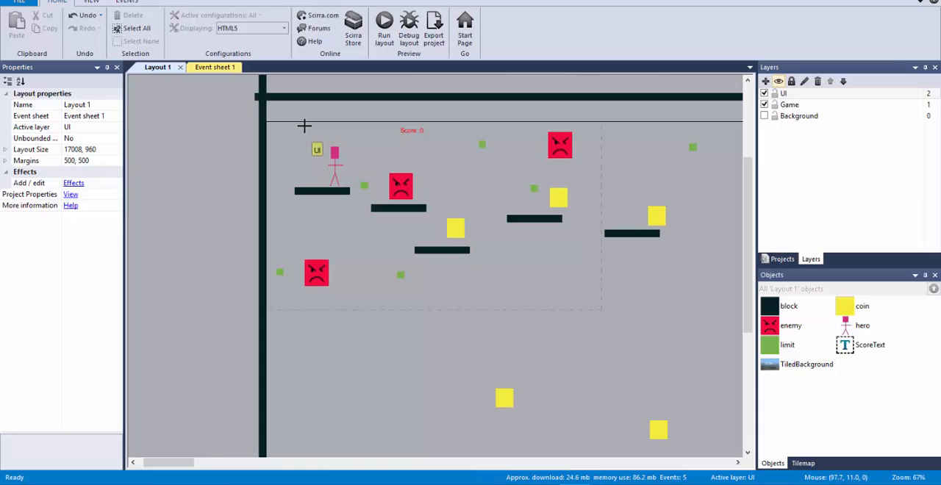
pyautogui.click(299, 122)
# Name the new text object LivesText, color it red (255, 0, 0) and set its text to "Lives : 4"
pyautogui.click(88, 104)
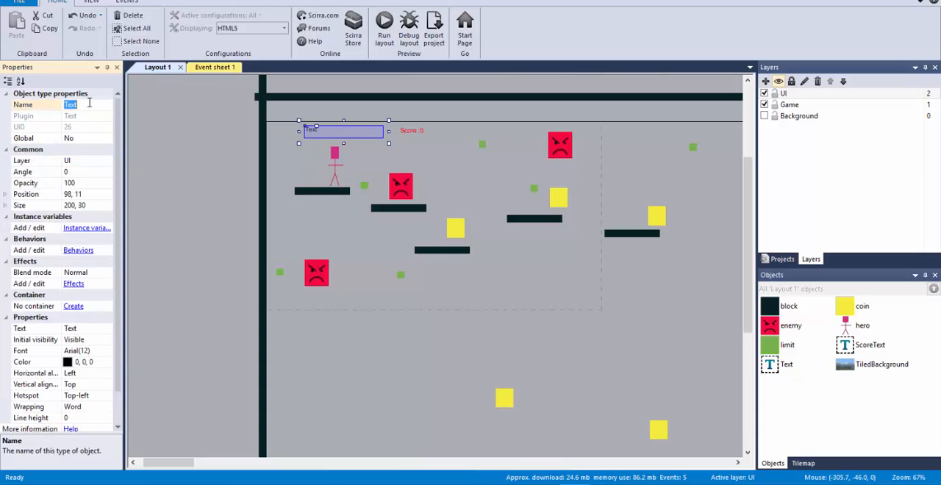
pyautogui.write('Lives')
pyautogui.click(107, 362)
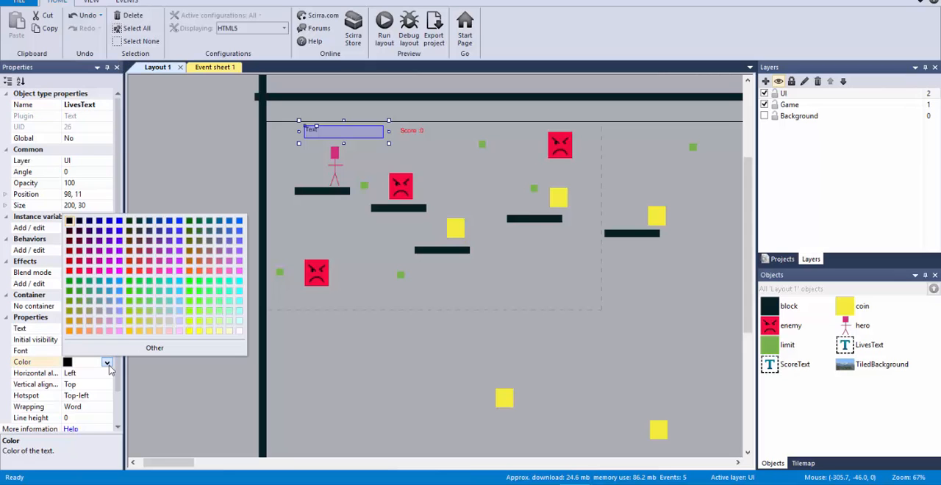
pyautogui.click(69, 271)
pyautogui.click(86, 328)
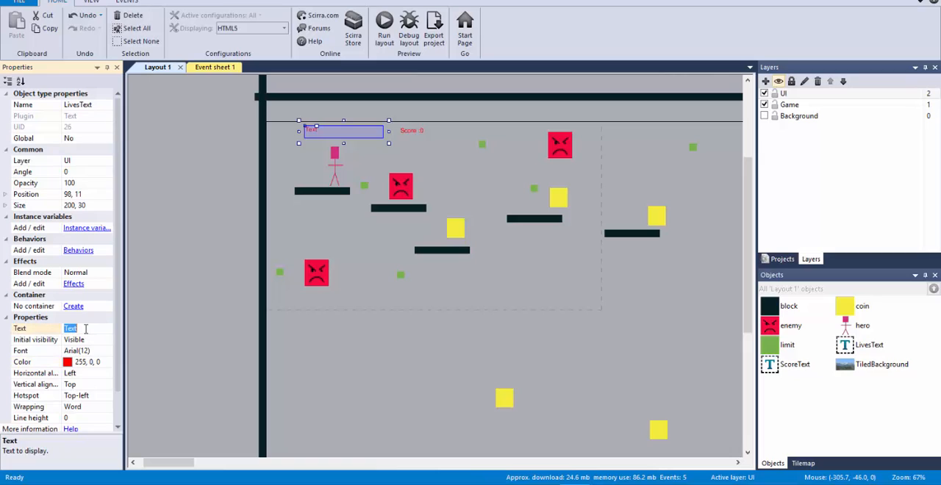
pyautogui.write('Lives : 4')
# Add a LivesText Set text action with the expression "Lives: " & lives to the hero–enemy collision event in Event sheet 1
pyautogui.click(213, 66)
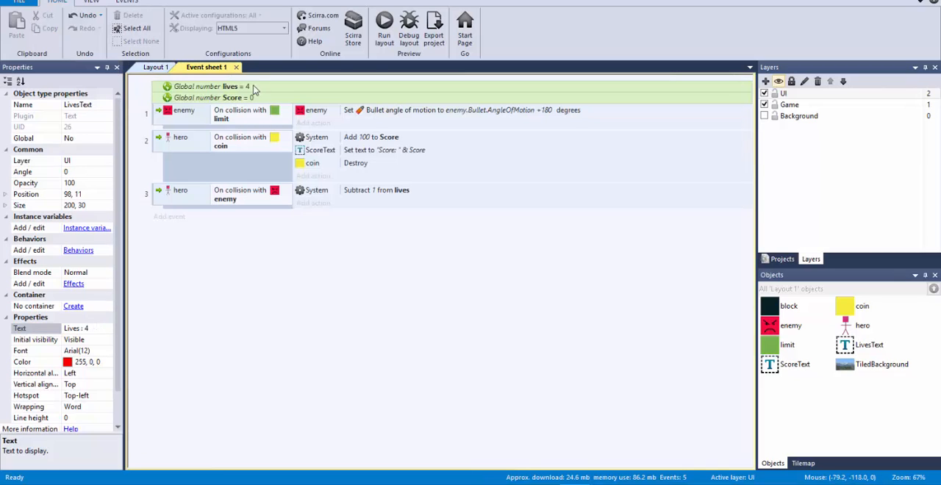
pyautogui.click(341, 151)
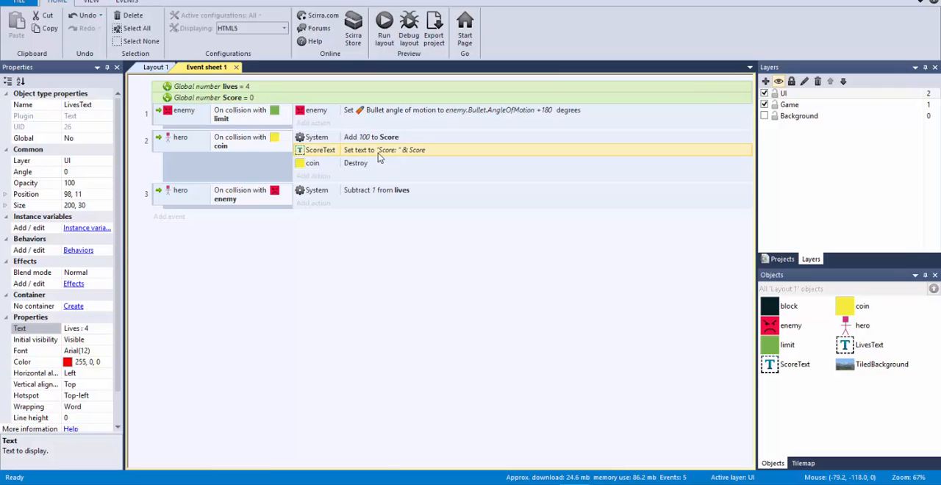
pyautogui.click(315, 203)
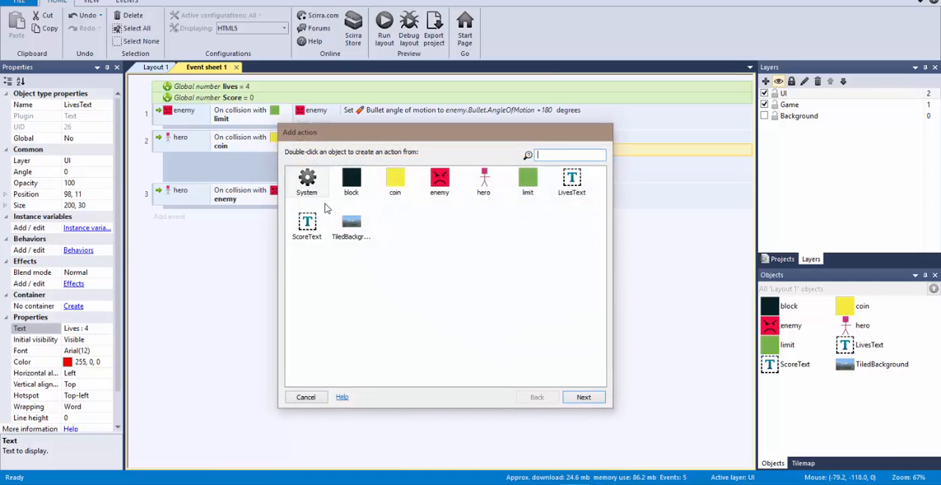
pyautogui.click(310, 224)
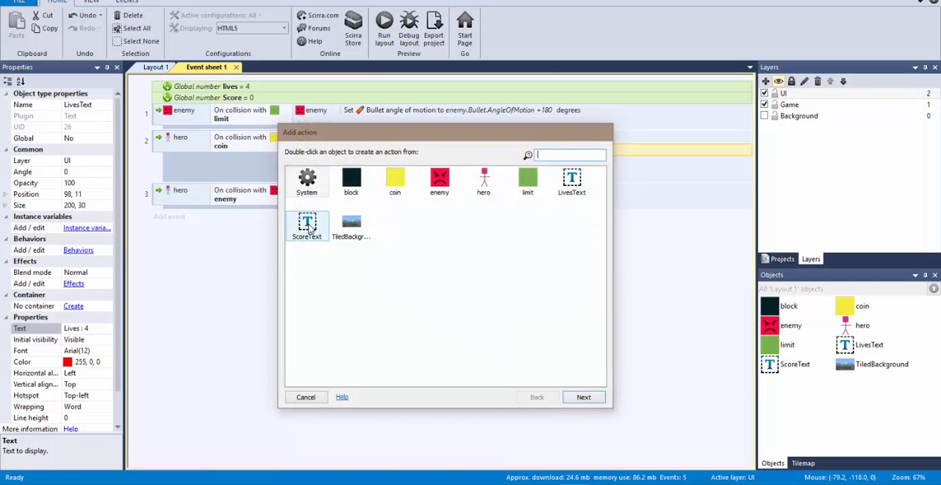
pyautogui.doubleClick(573, 180)
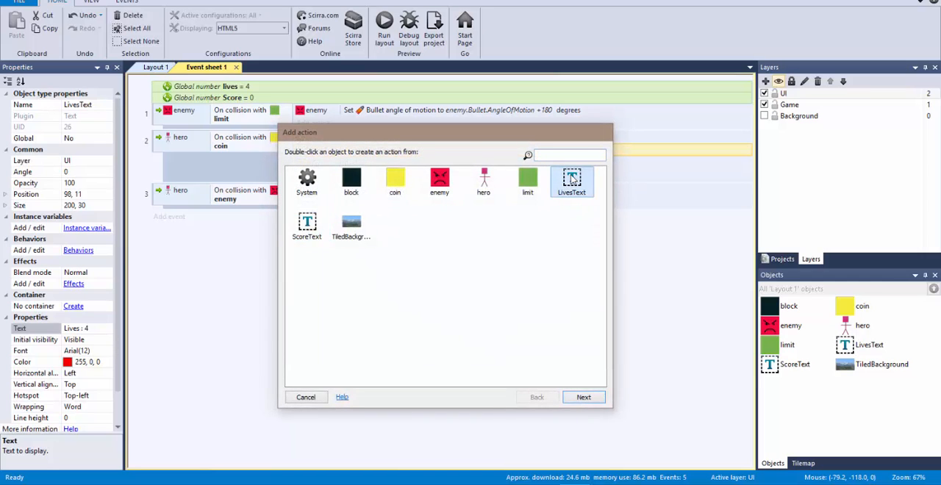
pyautogui.moveTo(601, 207); pyautogui.dragTo(602, 289)
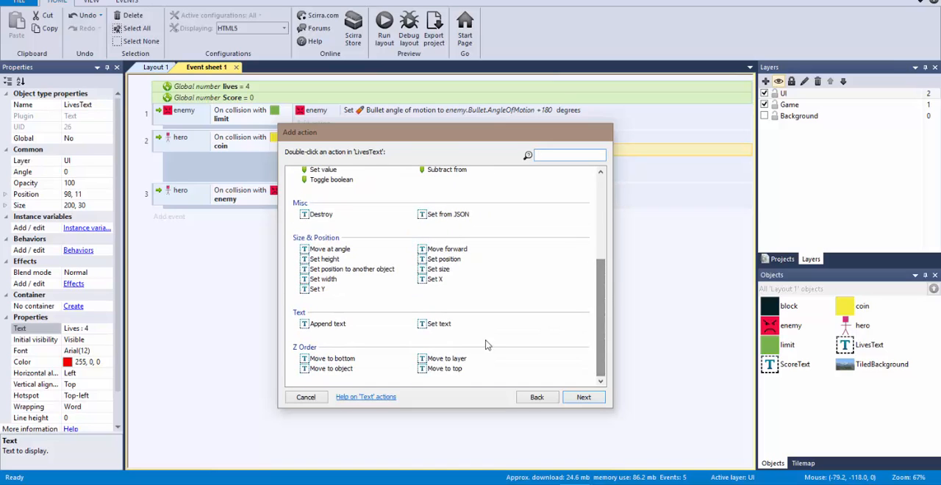
pyautogui.doubleClick(439, 324)
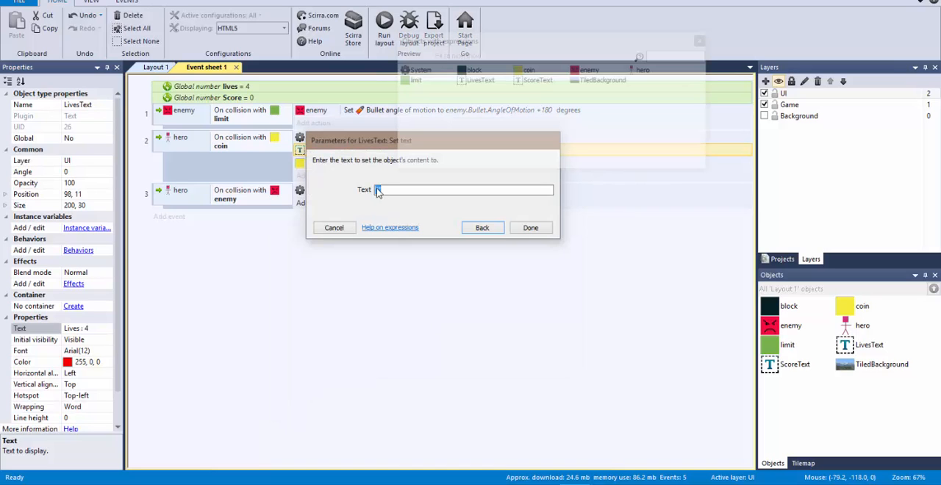
pyautogui.moveTo(374, 144); pyautogui.dragTo(383, 214)
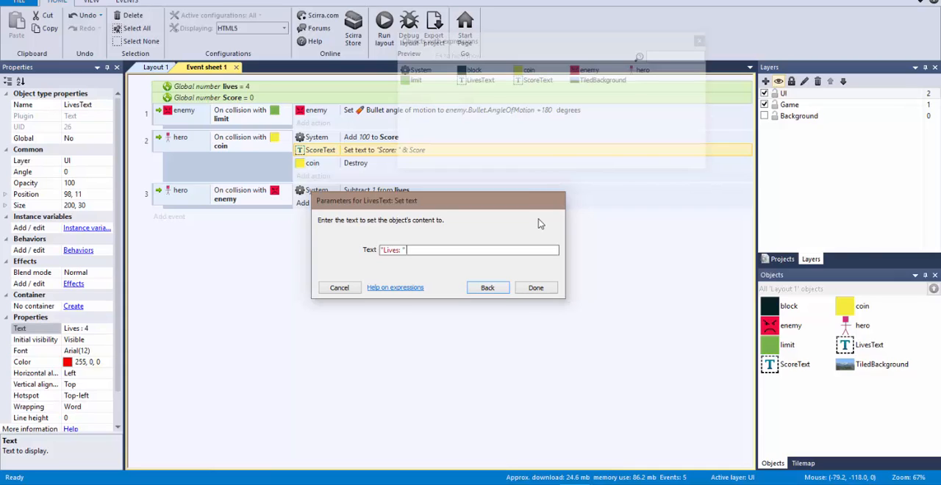
pyautogui.write('liv')
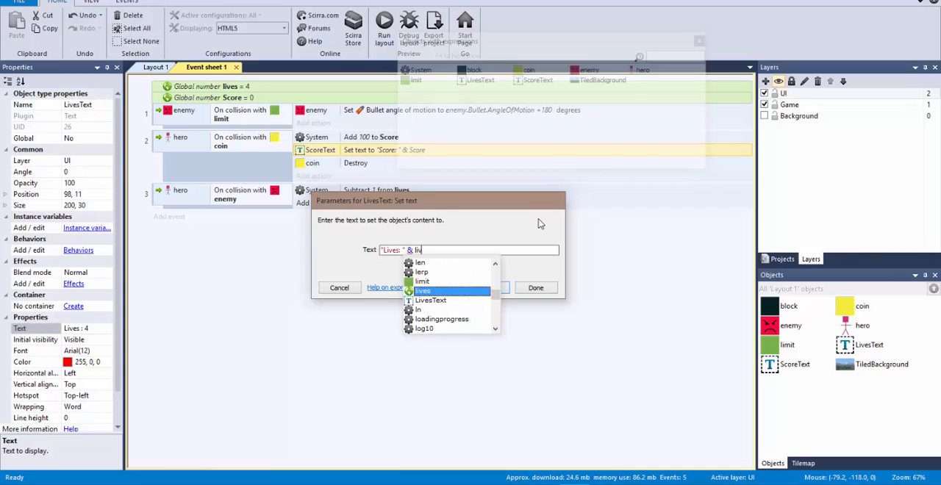
pyautogui.write('es')
pyautogui.click(422, 292)
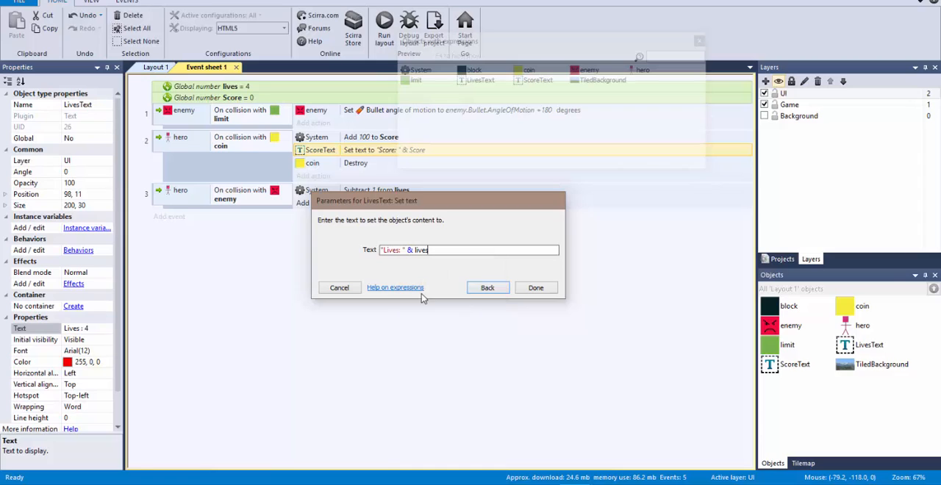
pyautogui.click(525, 288)
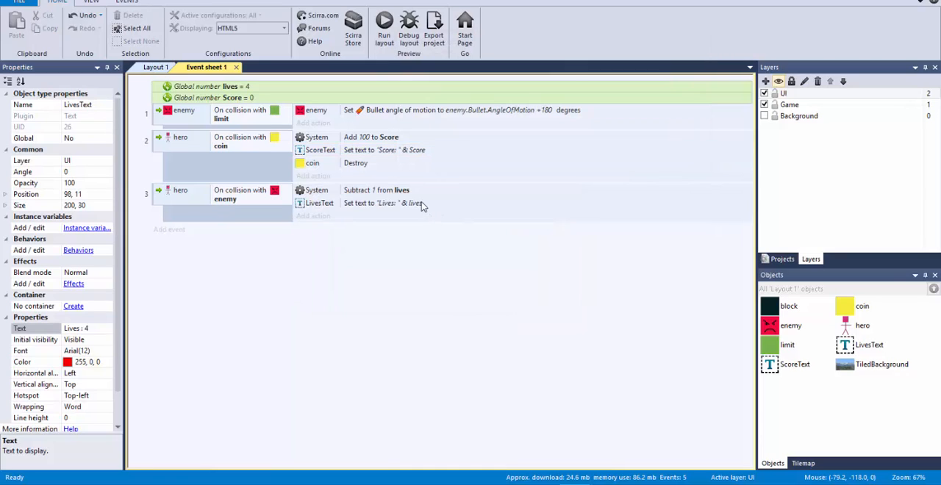
# Copy the expression "Lives: " & lives from the LivesText Set text action and paste it below the Score expression in the OneNote note
pyautogui.doubleClick(424, 205)
pyautogui.hotkey('ctrl', 'c')
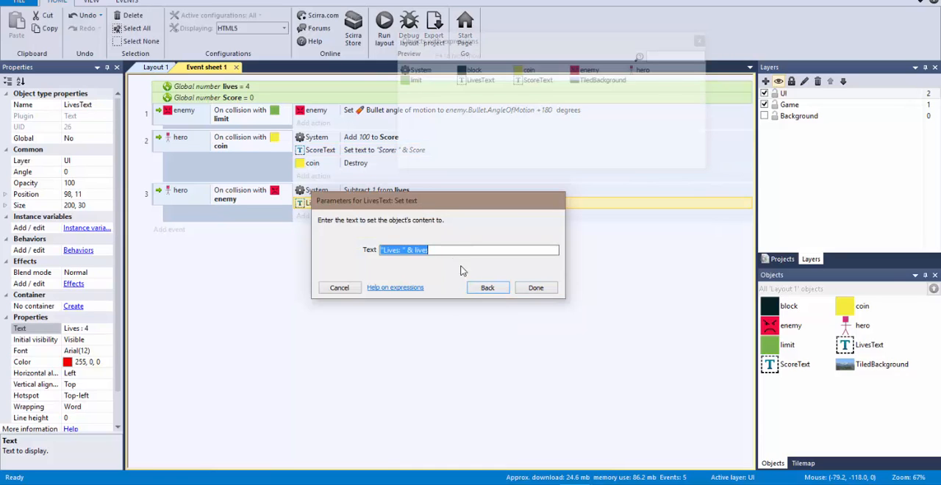
pyautogui.click(483, 483)
pyautogui.click(343, 276)
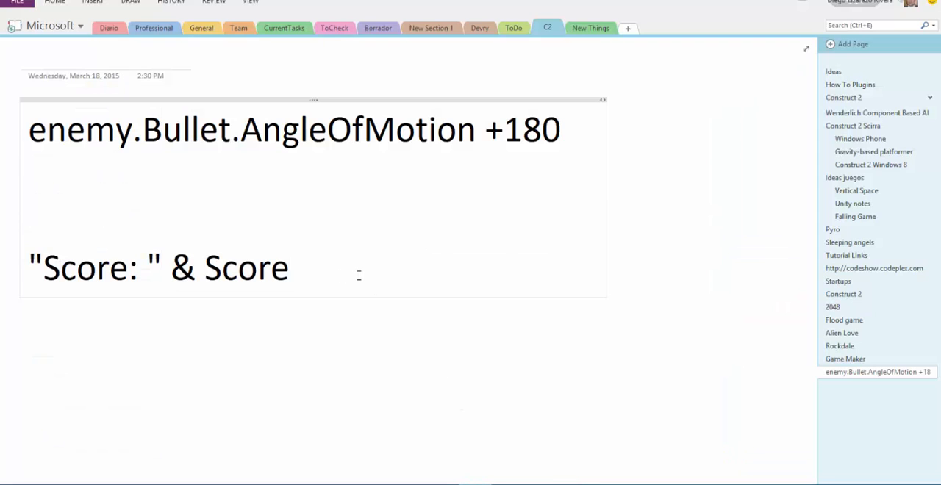
pyautogui.press('Return')
pyautogui.hotkey('ctrl', 'v')
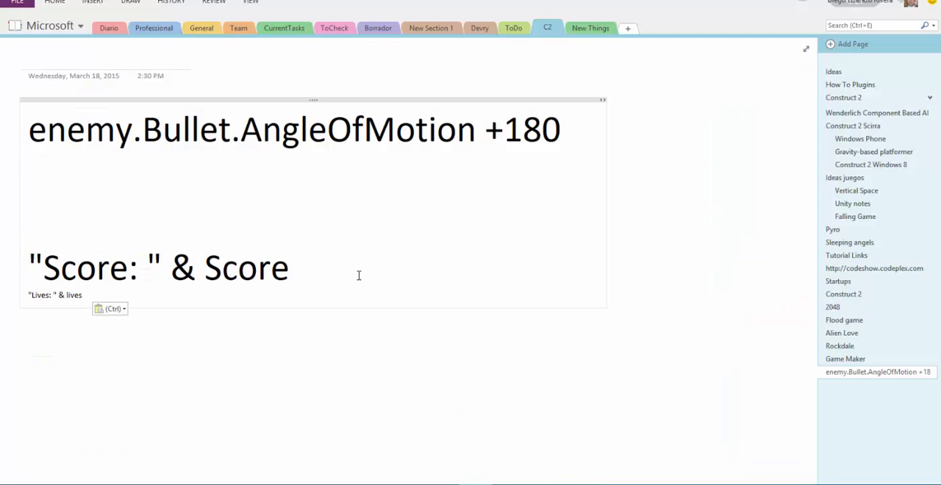
# Enlarge the pasted "Lives: " & lives line to the same font size as the Score line above it
pyautogui.tripleClick(65, 295)
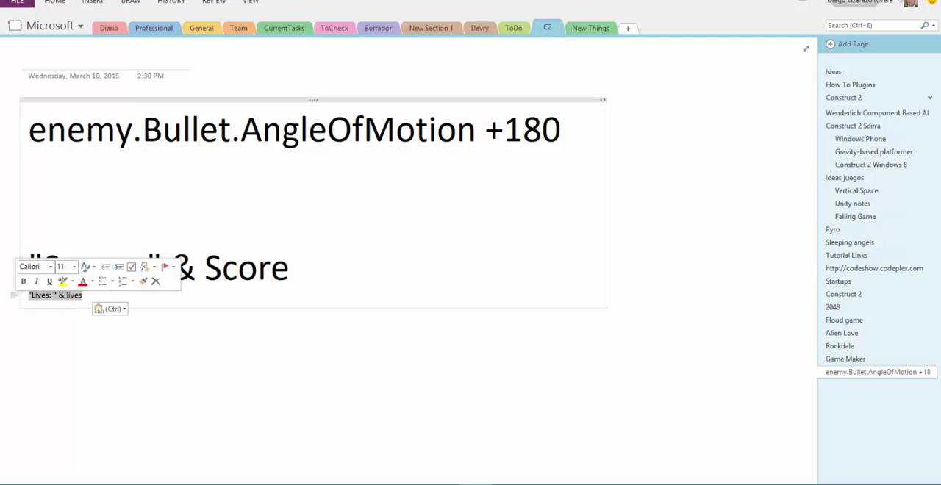
pyautogui.click(47, 4)
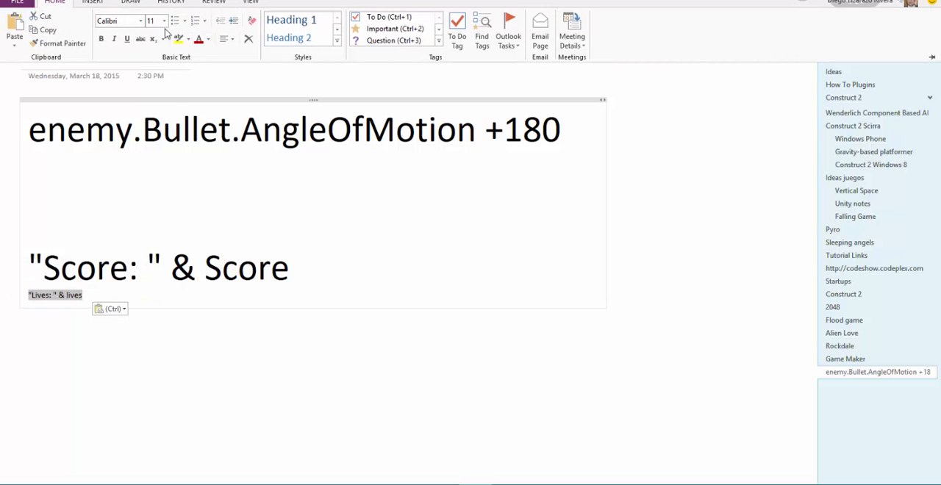
pyautogui.click(164, 20)
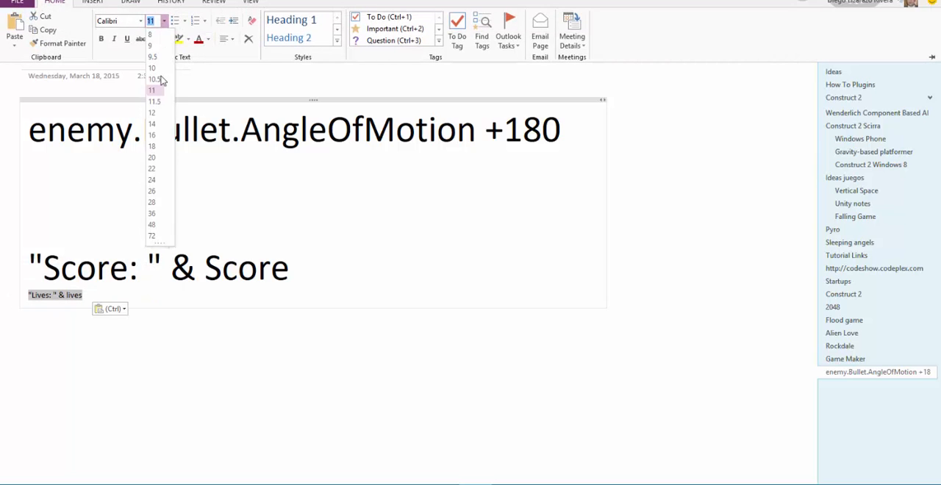
pyautogui.click(153, 224)
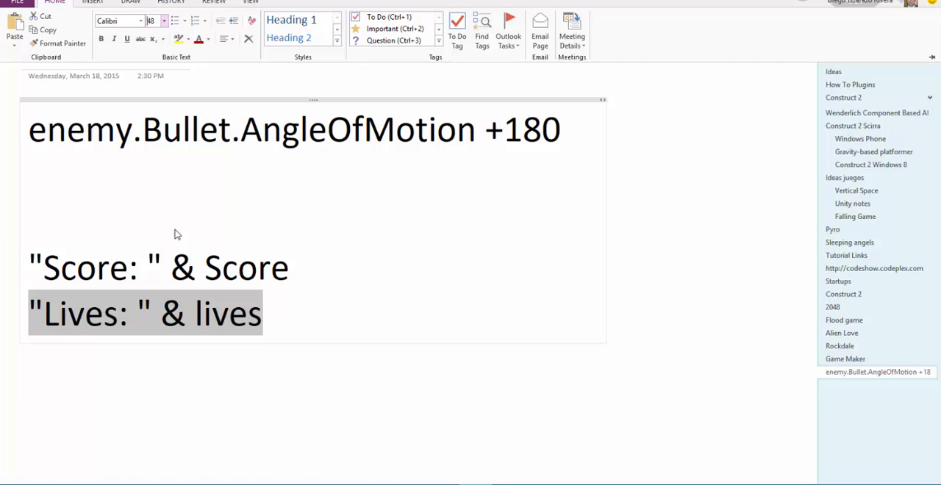
# Compare the note's Score and Lives expressions, highlighting "& lives", and return to Construct 2 to close the LivesText Set text parameters
pyautogui.click(94, 275)
pyautogui.click(150, 271)
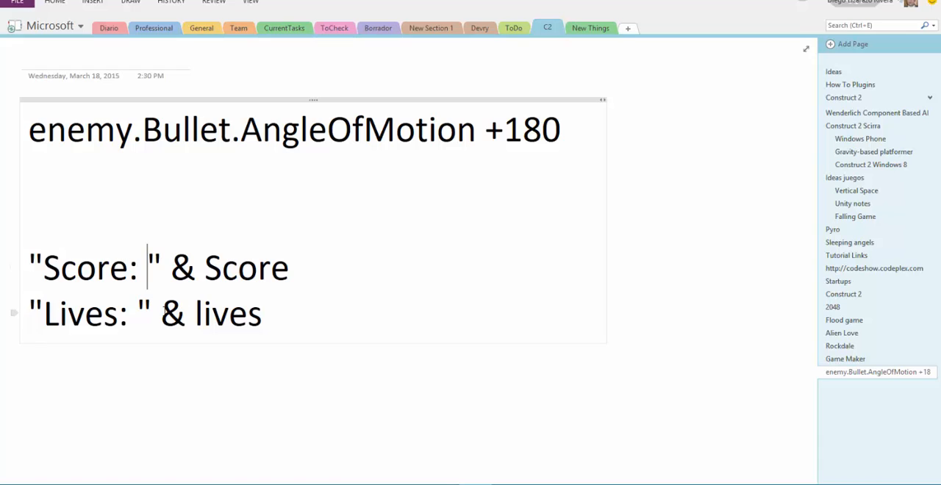
pyautogui.click(162, 313)
pyautogui.moveTo(177, 313); pyautogui.dragTo(271, 316)
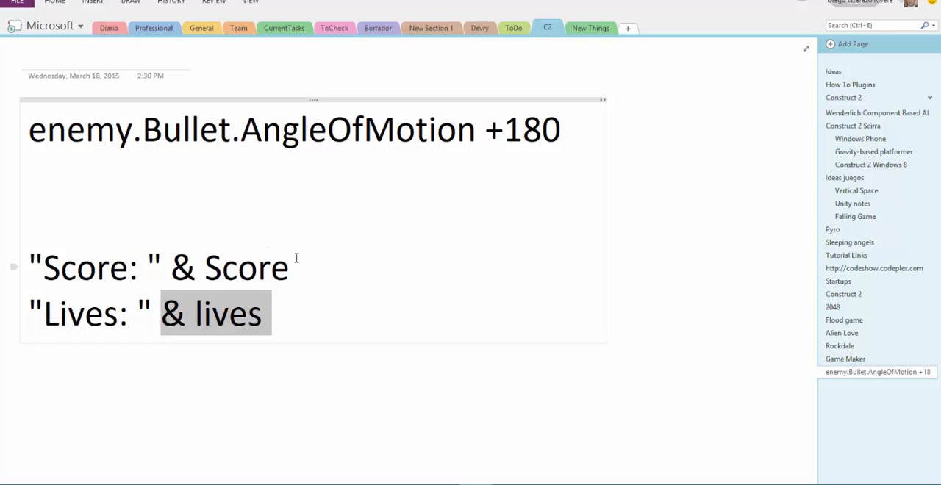
pyautogui.hotkey('alt', 'Tab')
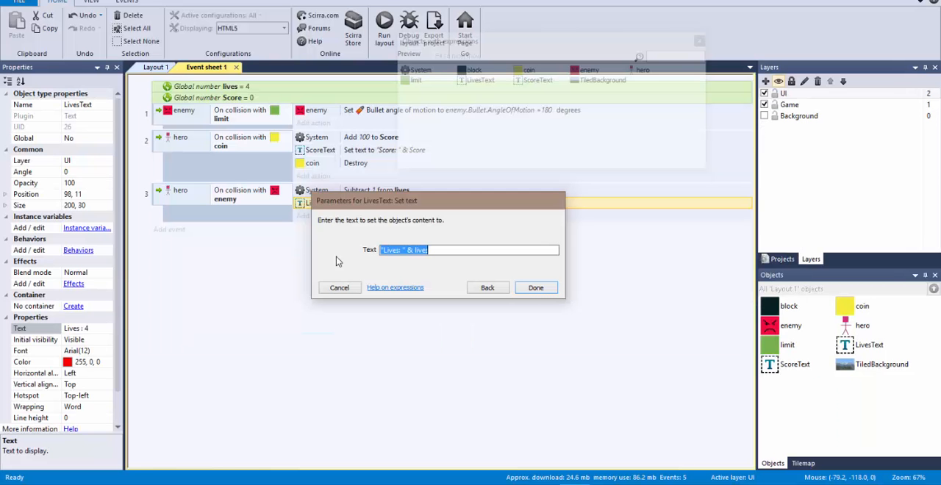
pyautogui.click(533, 287)
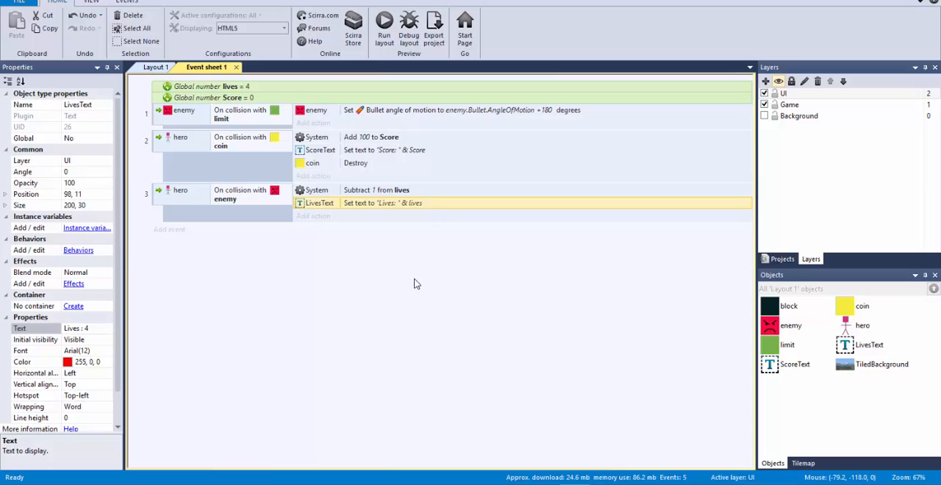
pyautogui.click(361, 283)
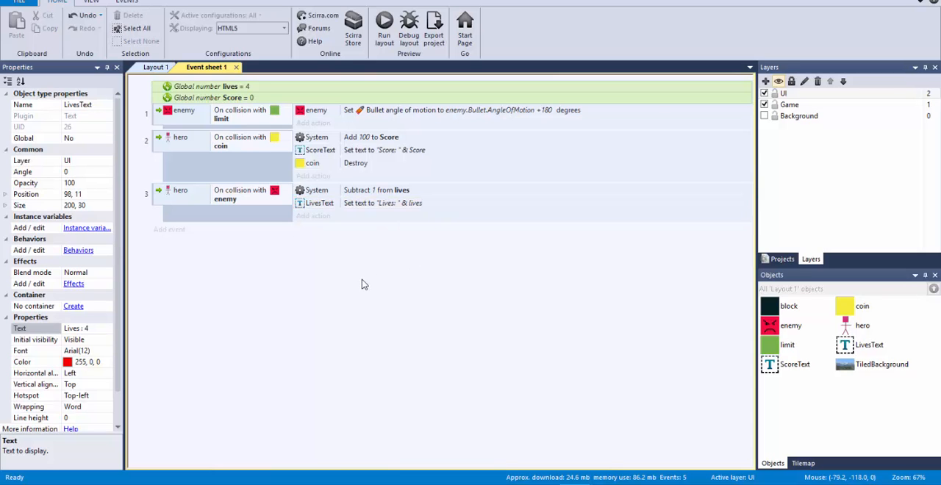